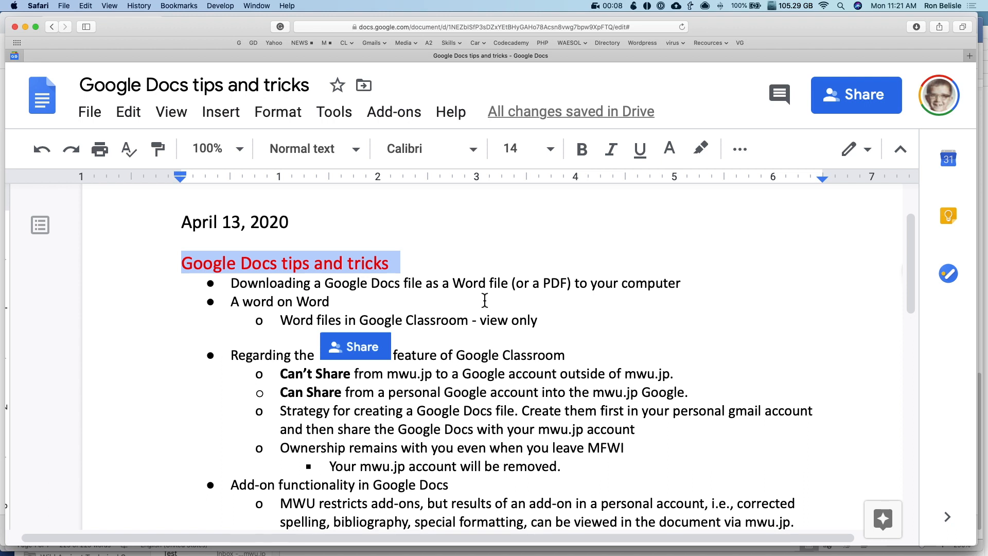
Delete the empty bullet above 'Comment features in Google Classroom' and check the 2007 video link line
scroll(484, 301, down, 5)
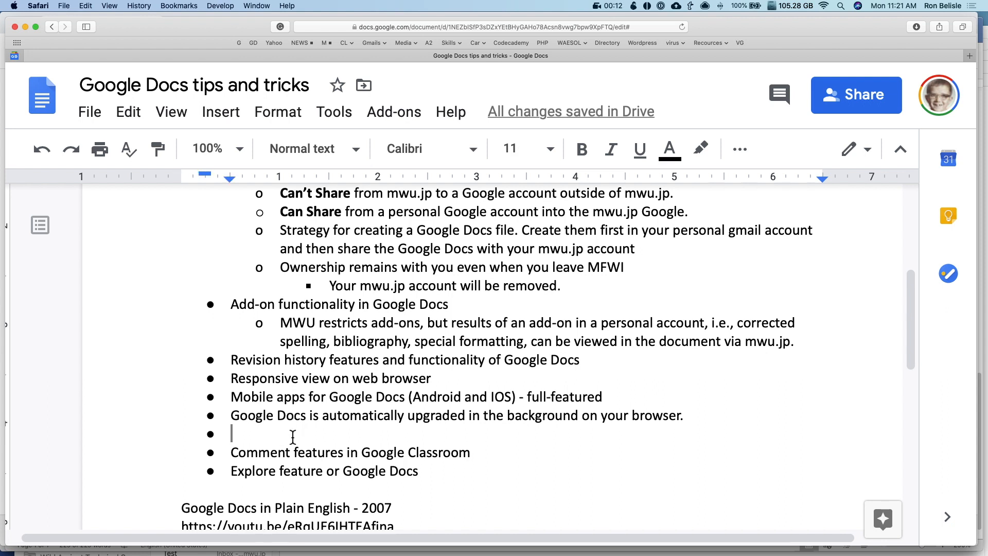
key(BackSpace)
key(BackSpace)
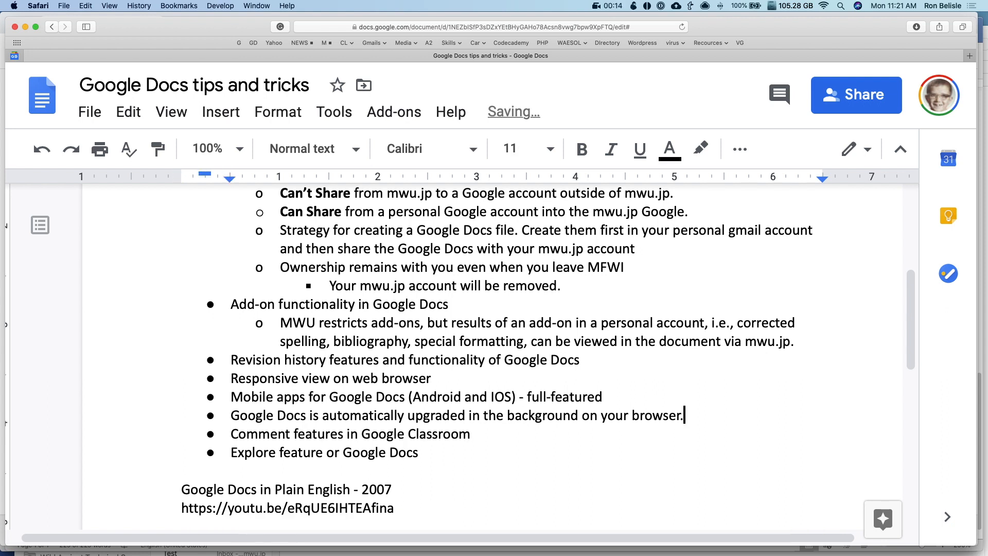
scroll(364, 413, down, 3)
double_click(374, 362)
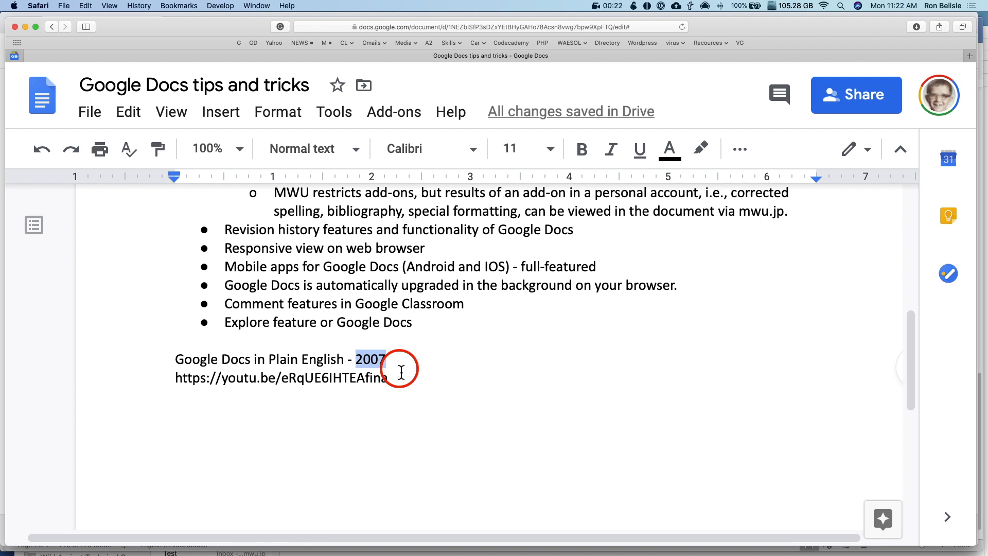
triple_click(368, 391)
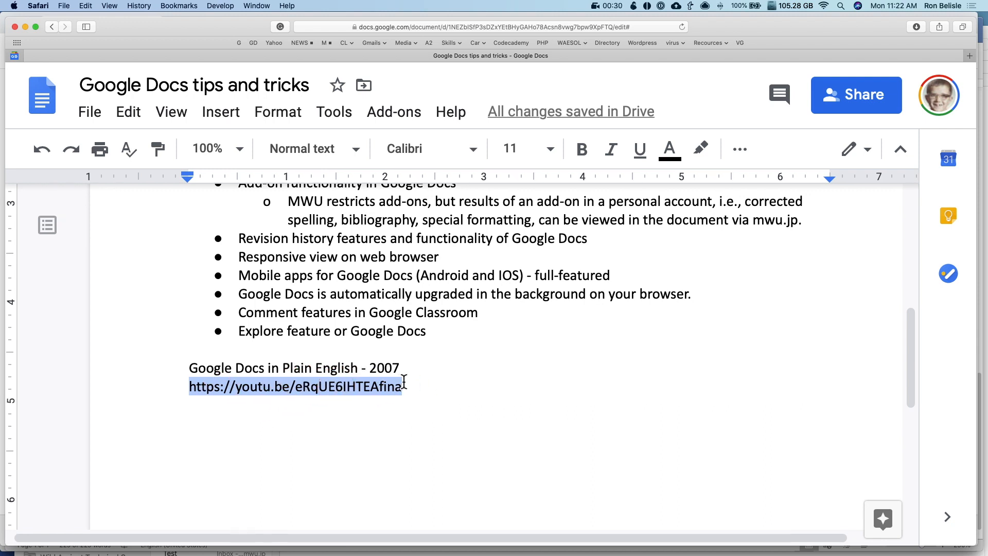
scroll(403, 381, up, 15)
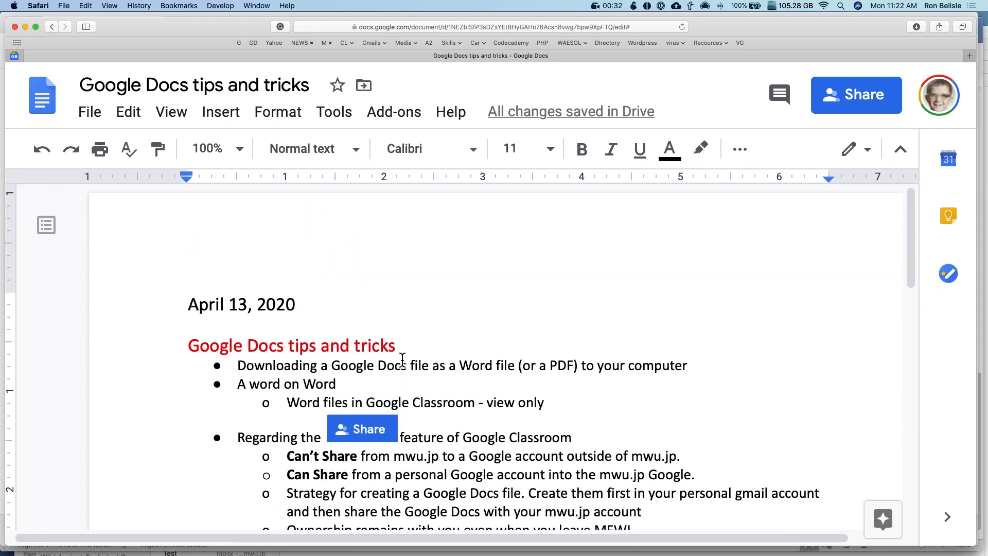
scroll(410, 350, down, 2)
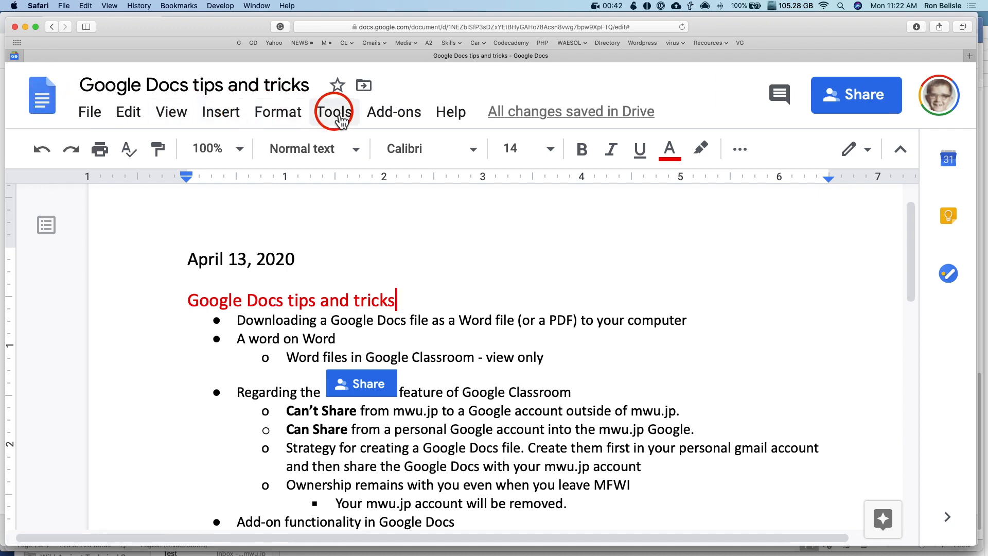
Zoom the page out and highlight text in the first bullet about downloading
key(super+0)
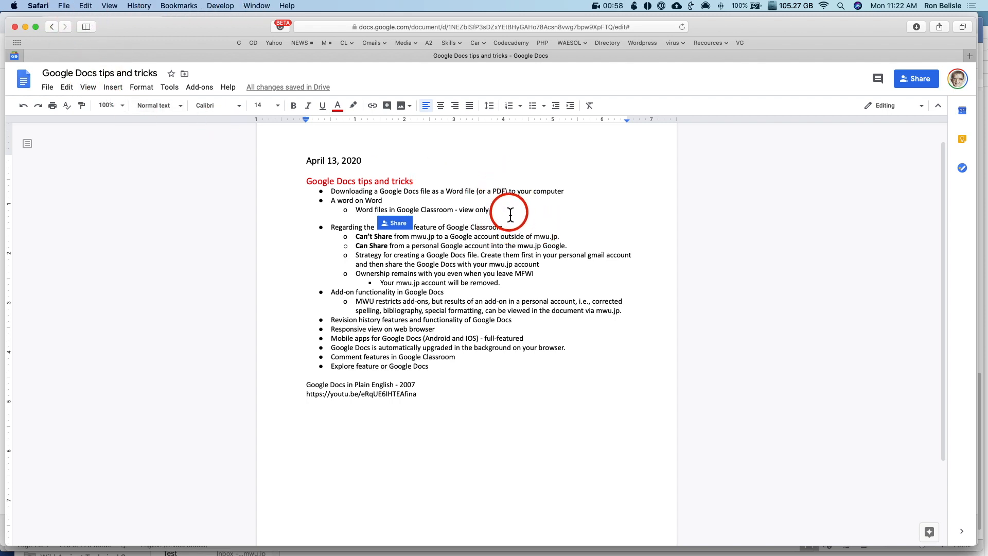
click(341, 195)
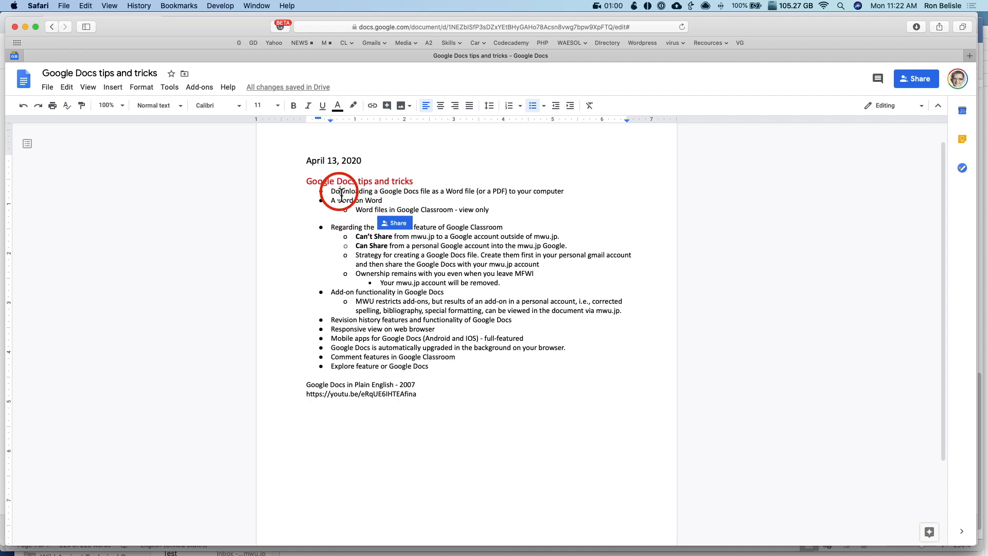
triple_click(341, 195)
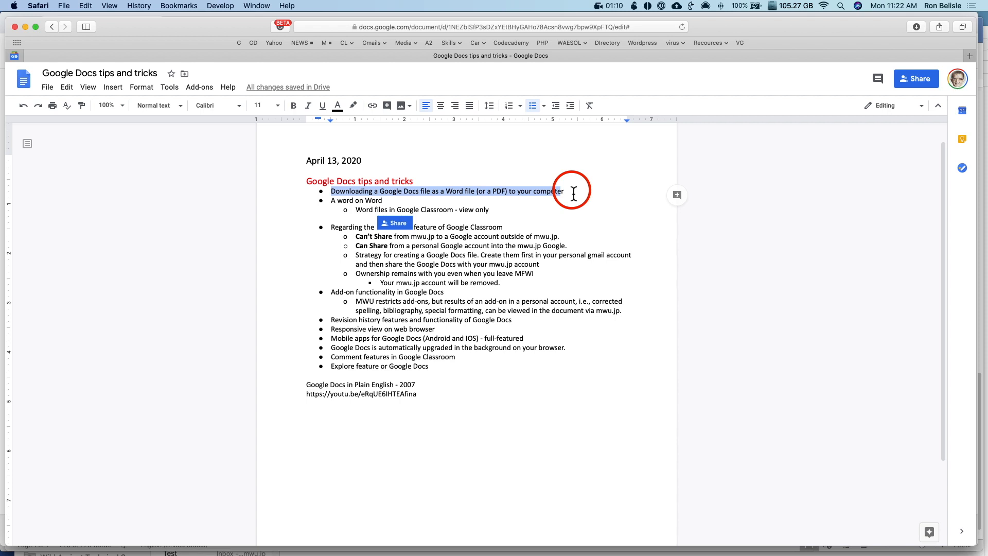
click(577, 192)
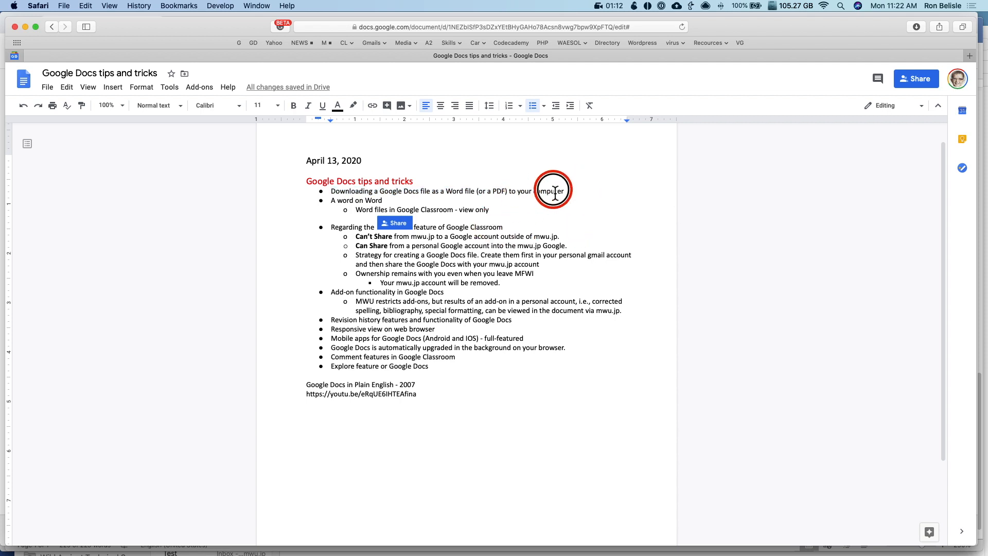
drag(555, 193, 497, 195)
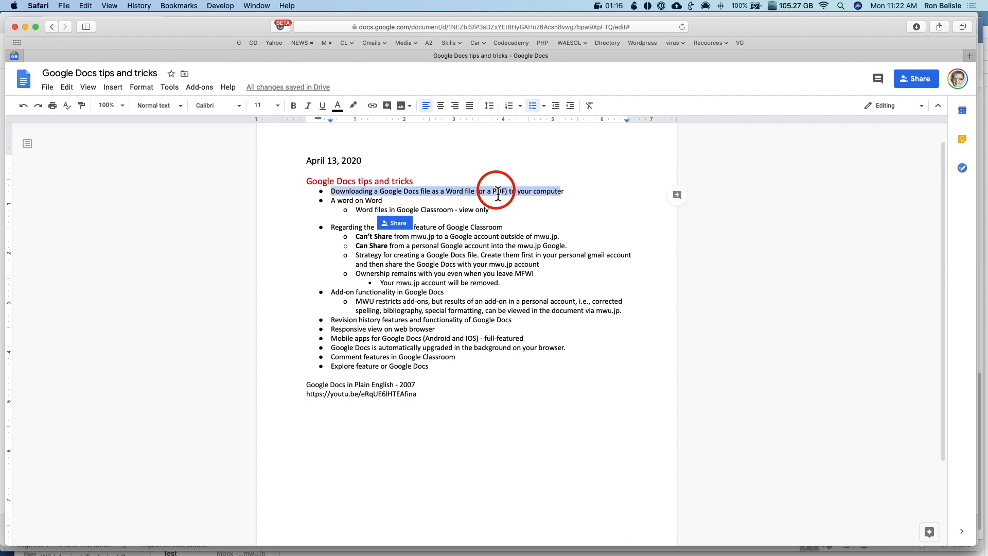
Download the tips document as a Microsoft Word (.docx) file
click(49, 89)
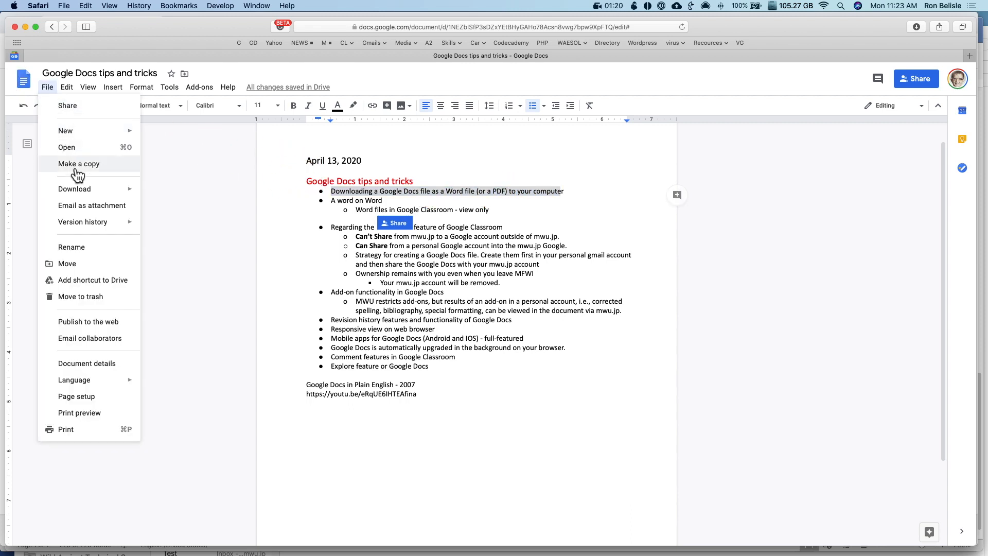
mouse_move(127, 193)
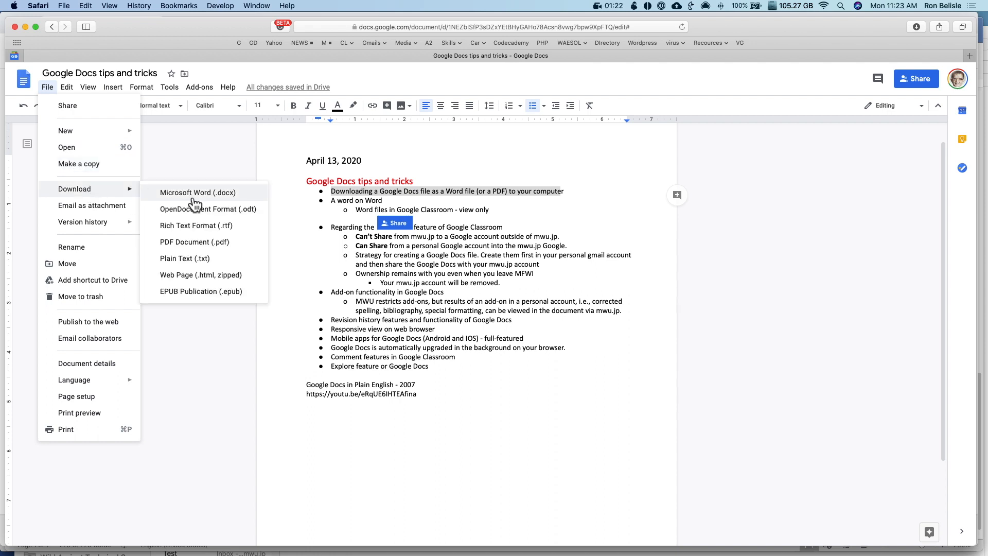
click(230, 198)
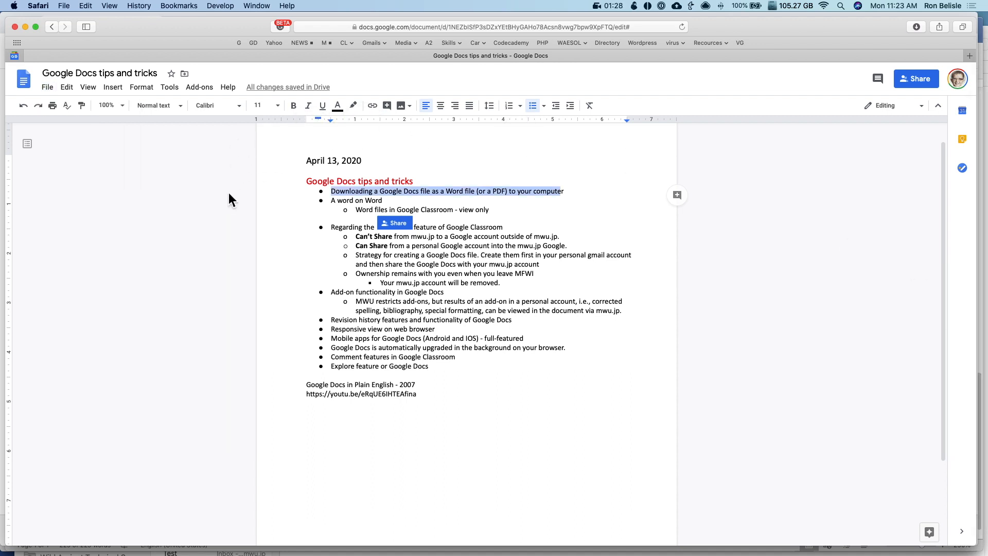
key(super+space)
Open the Downloads folder in Finder through a 'dow' launcher search
text(ow)
key(Escape)
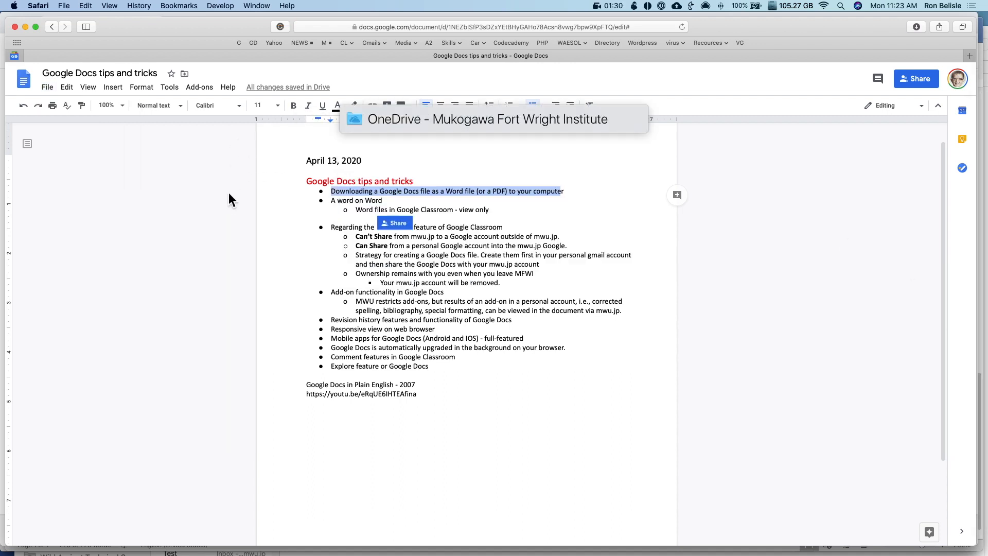
text(dow)
key(Return)
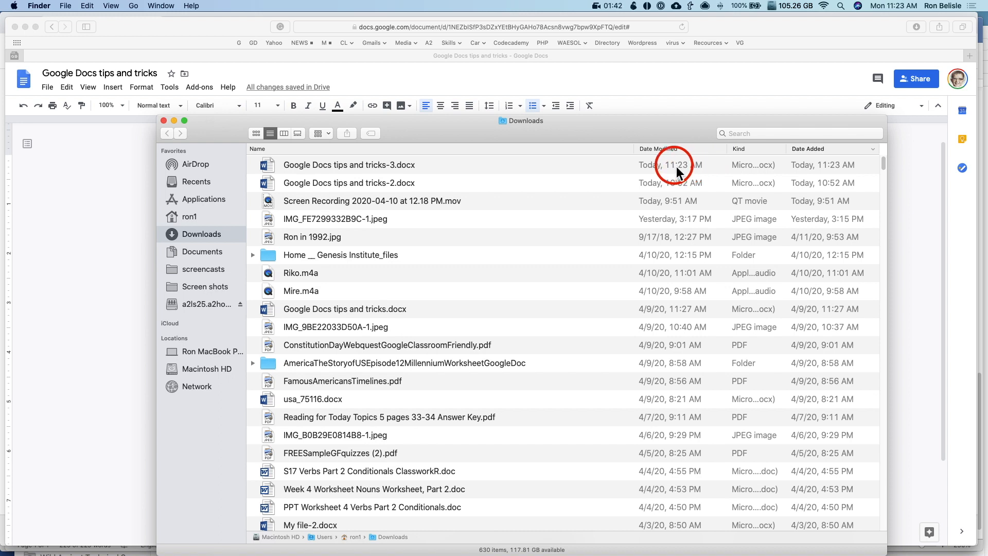
Open 'Google Docs tips and tricks-3.docx' in Word, scroll through it, then return to the browser
double_click(271, 168)
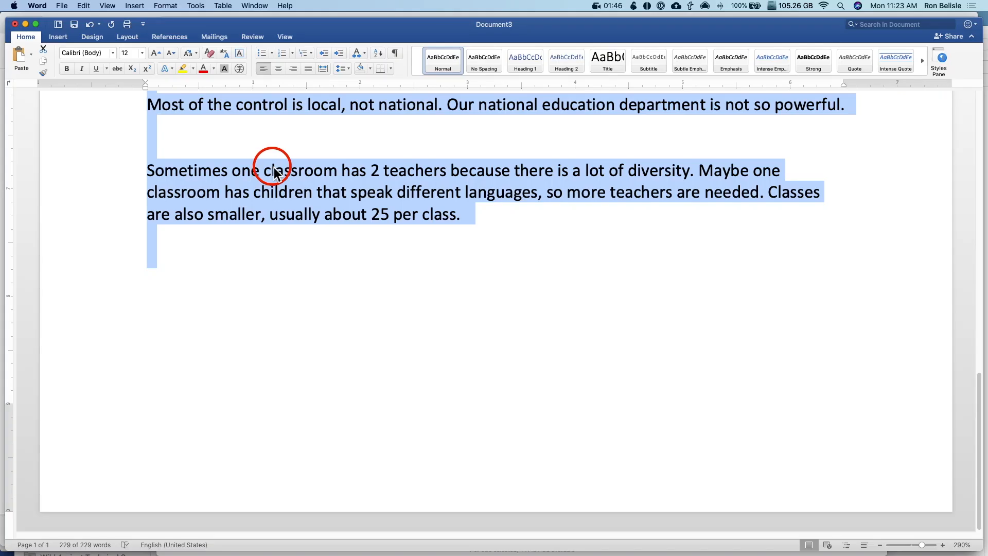
scroll(274, 169, down, 5)
scroll(274, 169, up, 7)
scroll(274, 170, down, 8)
scroll(274, 170, up, 10)
scroll(274, 169, down, 6)
scroll(274, 170, up, 7)
scroll(274, 169, down, 10)
scroll(274, 169, up, 10)
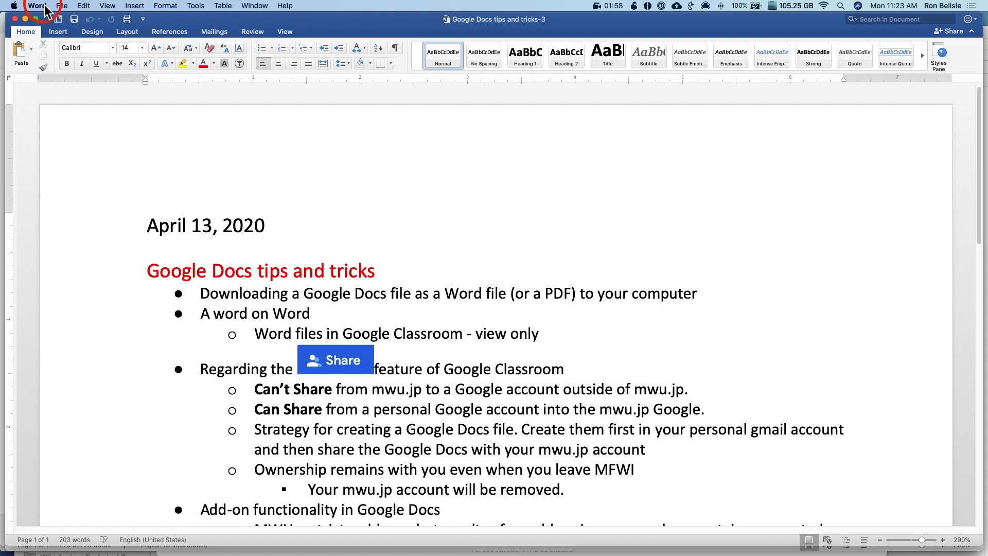
key(super+Tab)
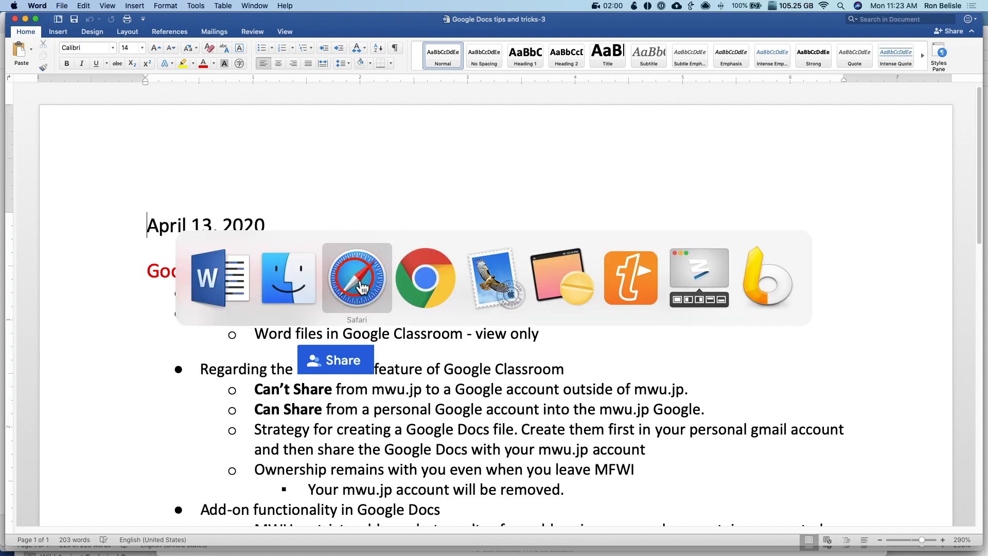
click(363, 287)
Zoom the tips document to about 175% and select the 'A word on Word' lines
click(418, 274)
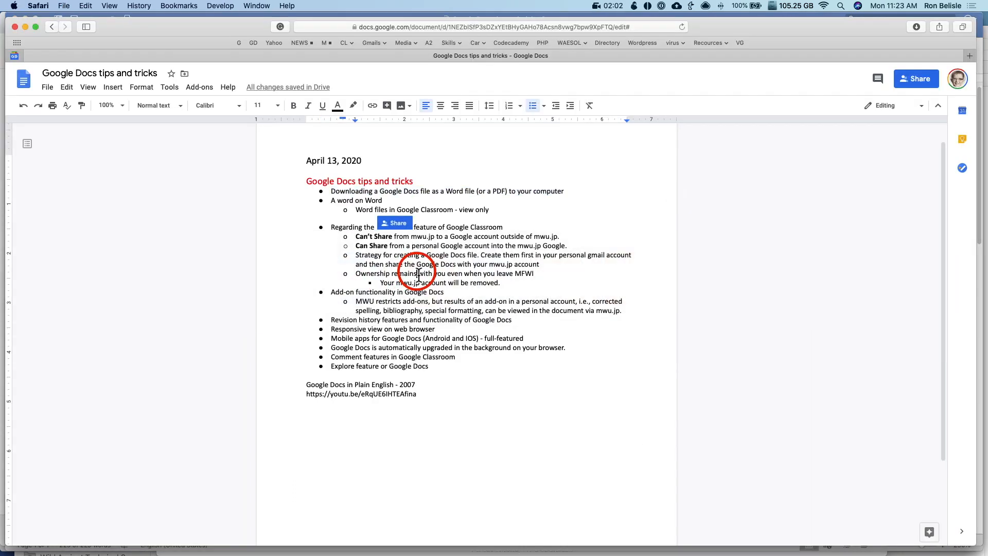
key(super+equal)
key(super+equal)
key(super+equal)
key(super+equal)
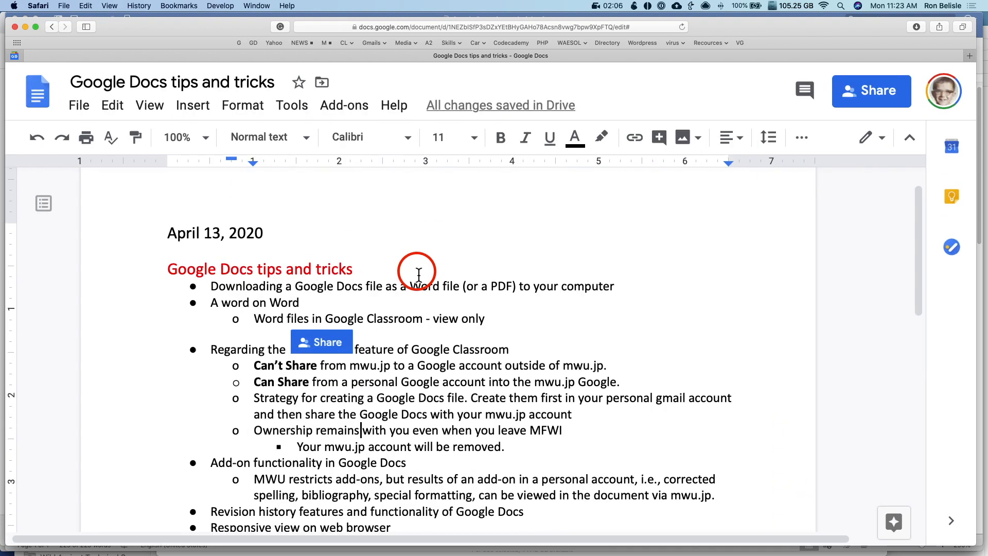
scroll(406, 278, down, 5)
scroll(397, 274, up, 6)
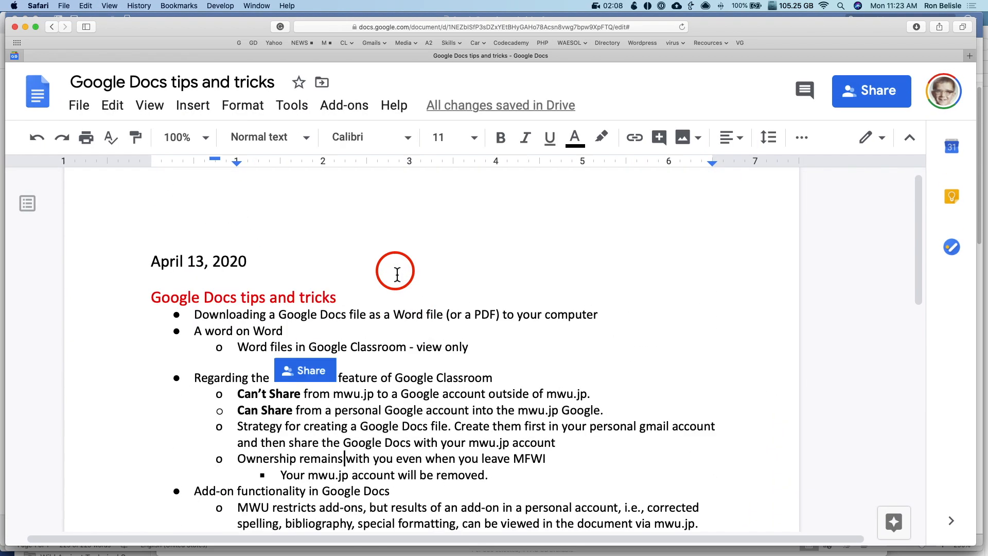
scroll(397, 275, up, 1)
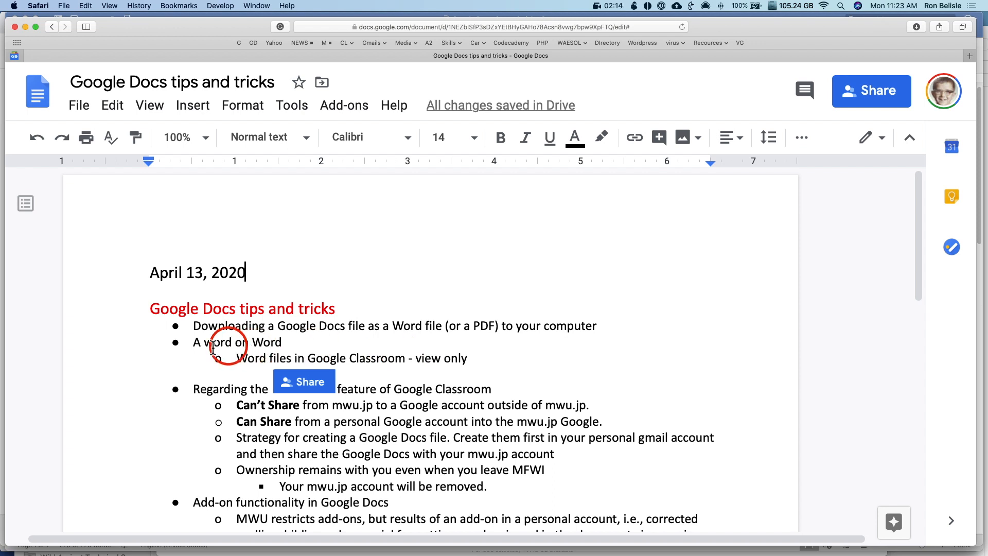
drag(191, 341, 490, 361)
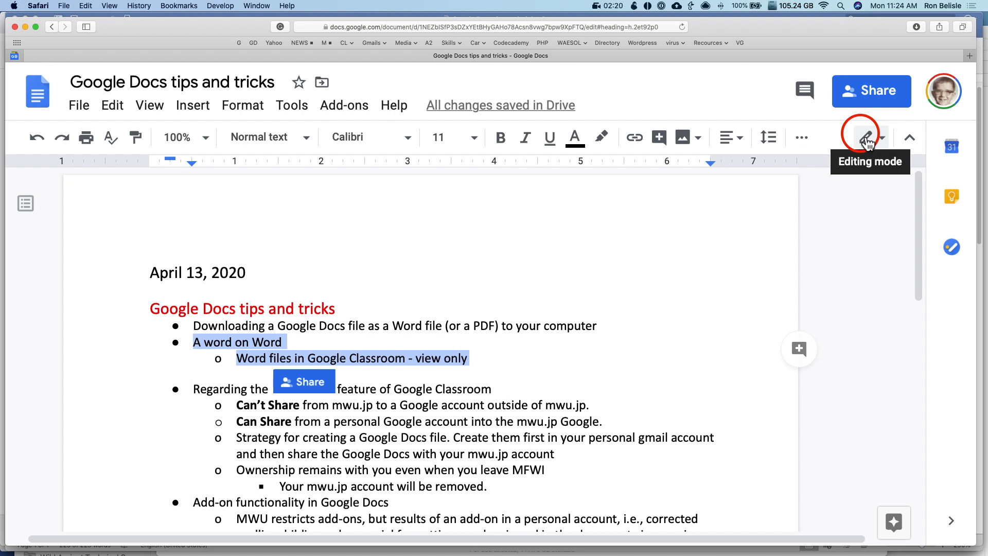
Open a new browser window on the google.com home page
key(super+n)
text(goo)
key(Return)
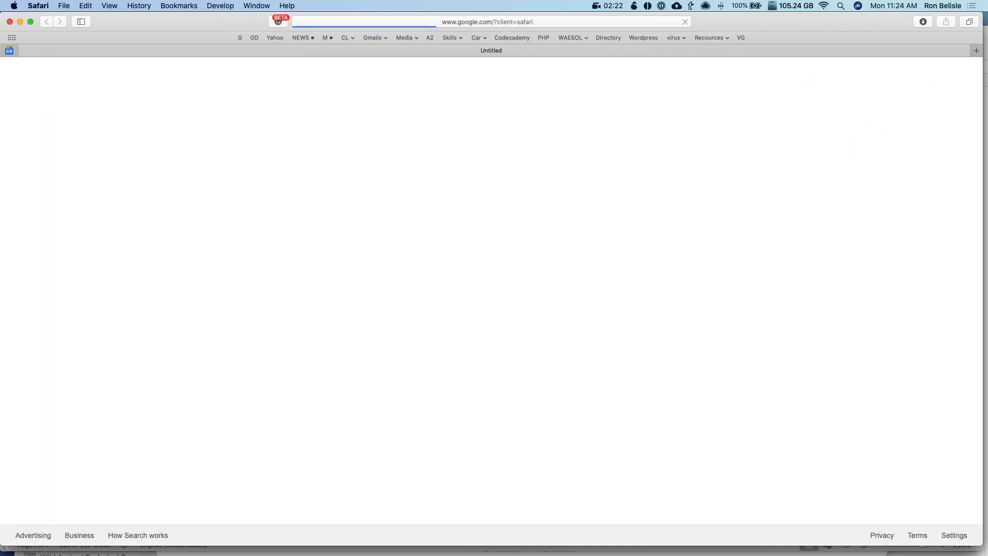
Open Google Classroom and start a new assignment on Test class's Classwork page
click(936, 73)
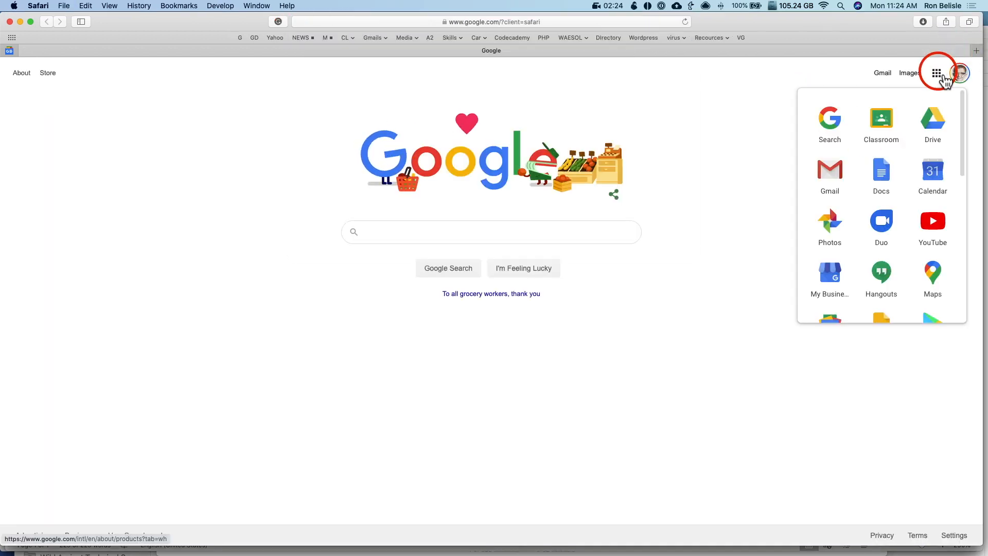
click(883, 129)
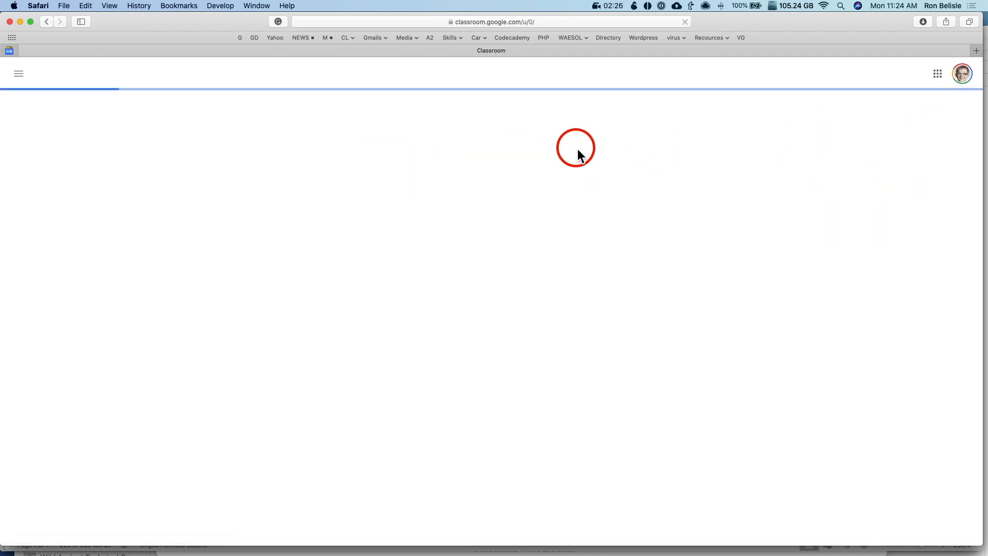
click(377, 120)
click(483, 79)
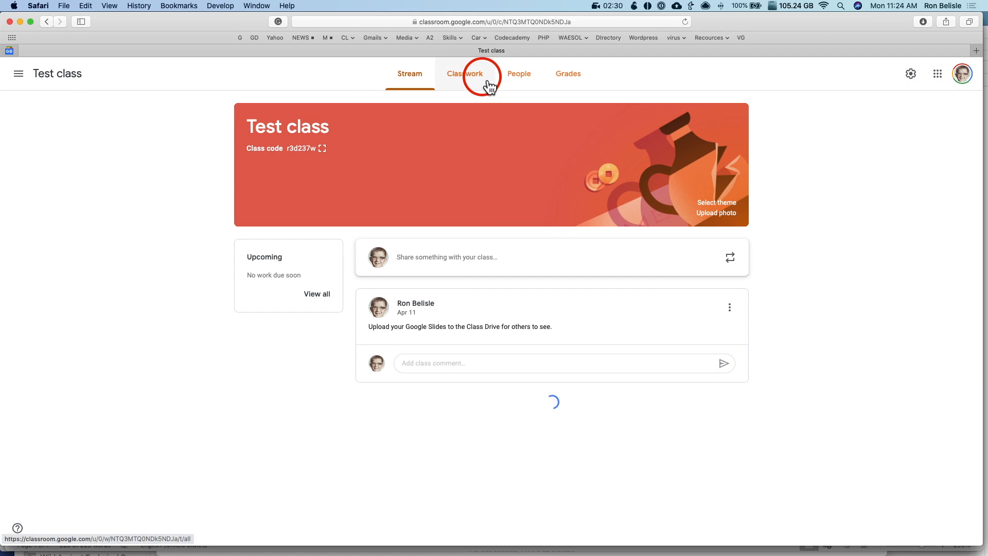
click(351, 122)
click(344, 140)
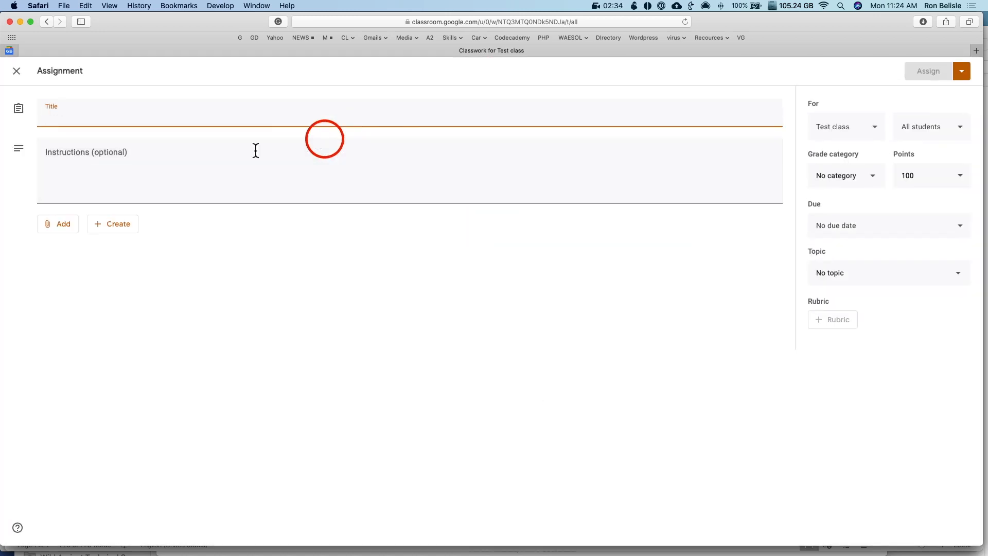
Title the assignment 'Word file test' and upload 'Google Docs tips and tricks-2.docx' as its attachment
text(Word file test)
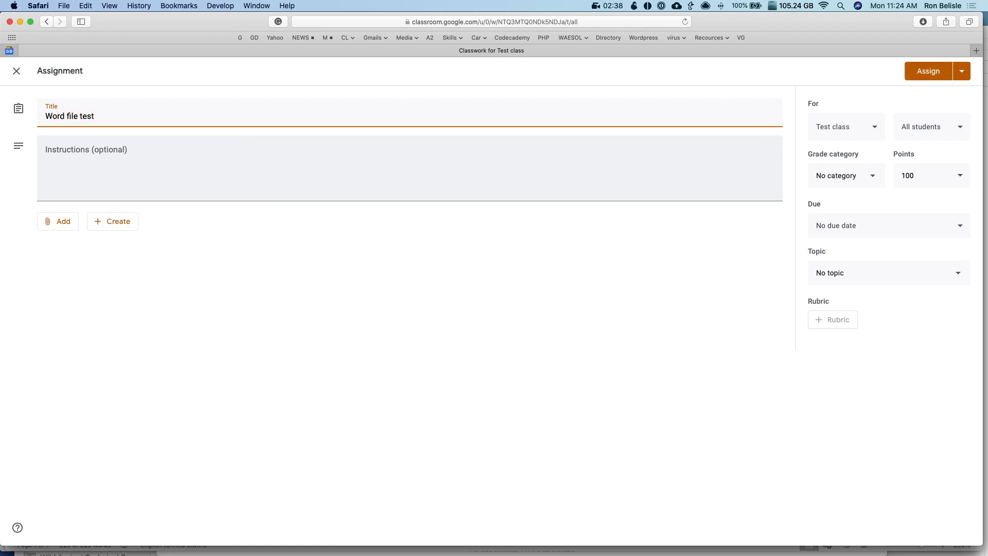
click(62, 223)
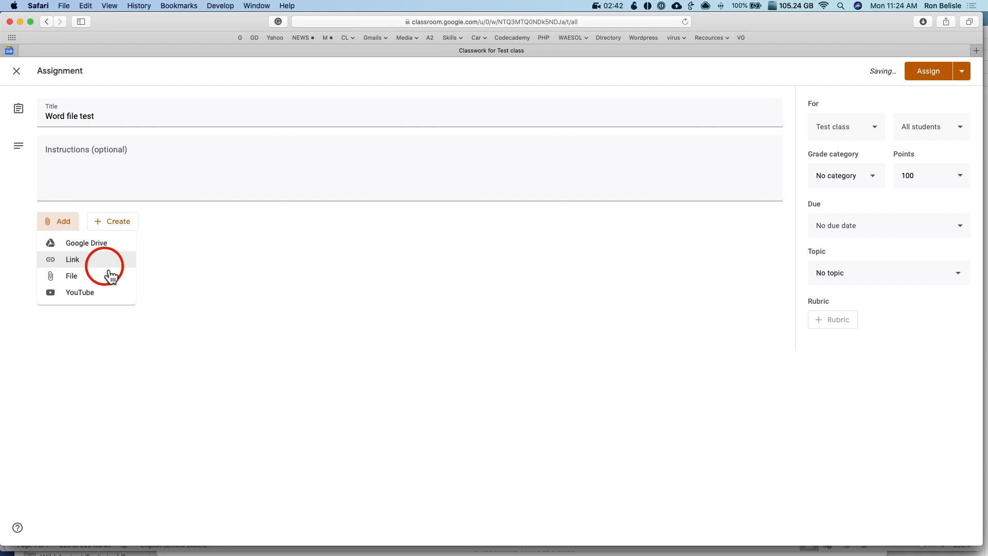
click(80, 281)
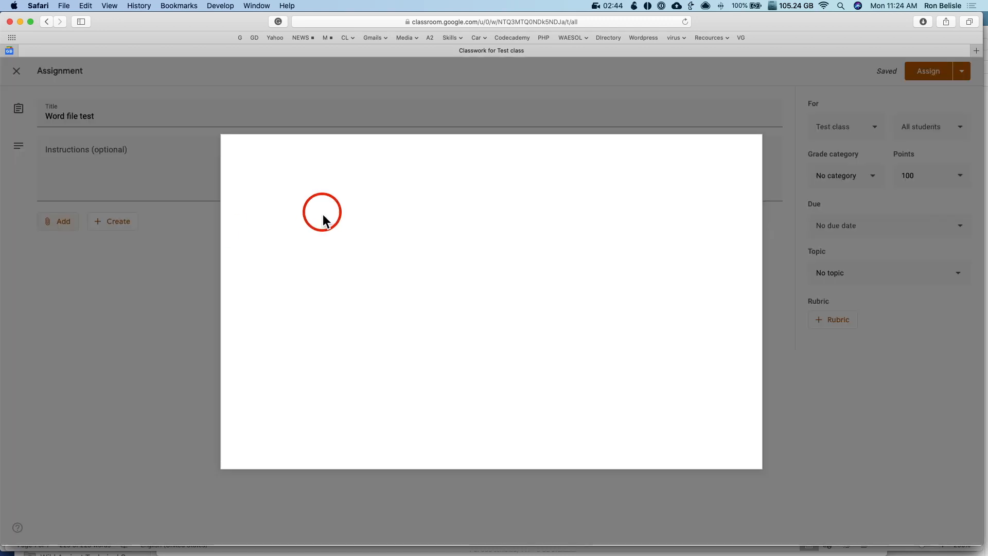
click(495, 314)
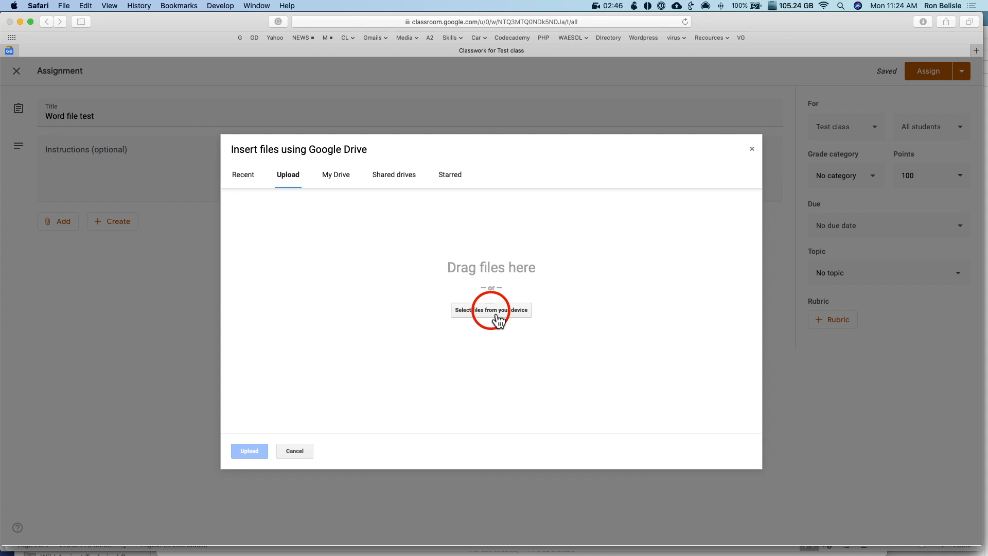
click(418, 119)
click(668, 362)
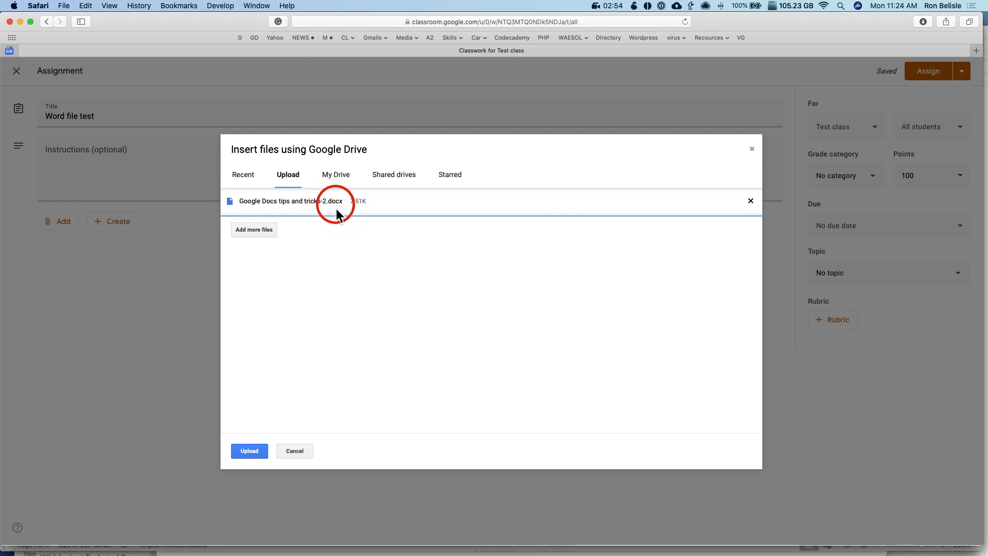
click(249, 452)
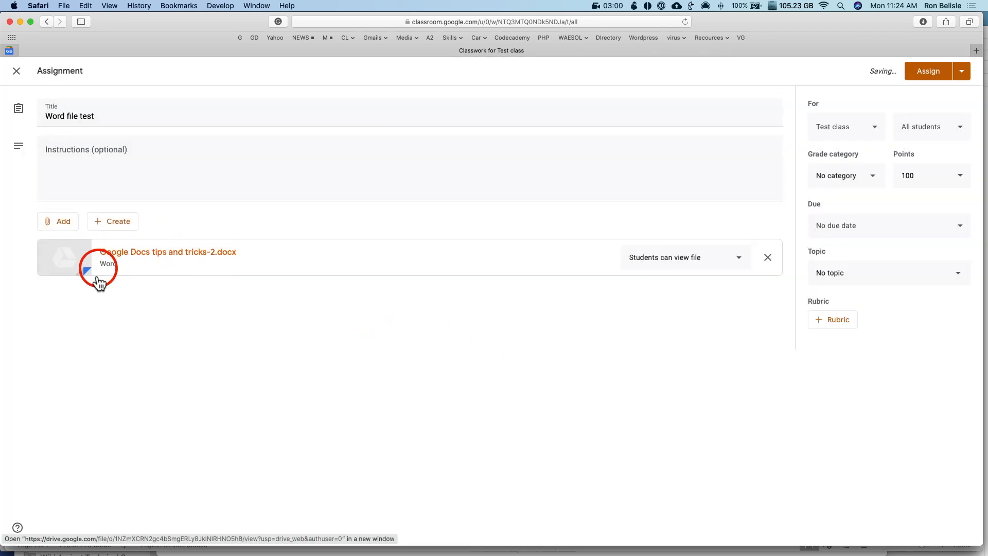
click(678, 268)
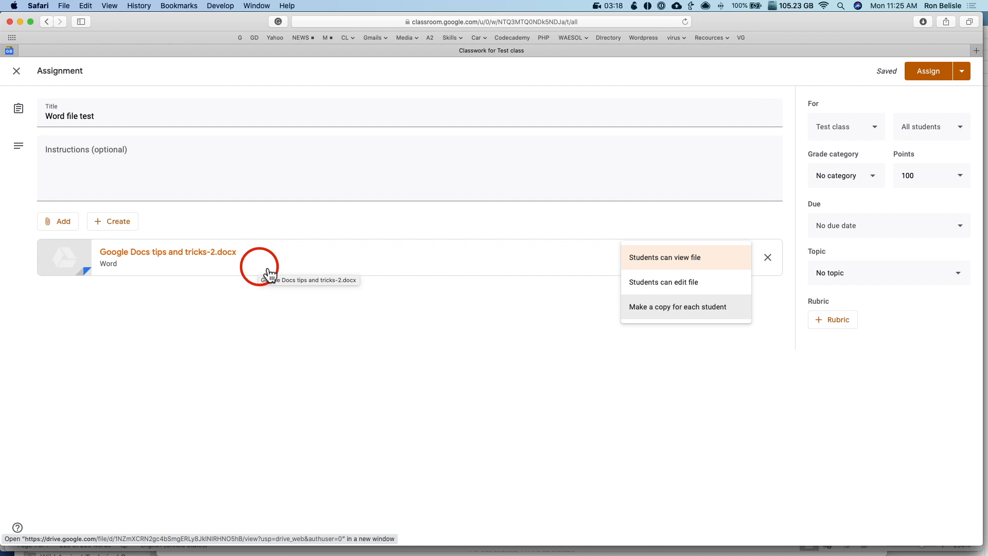
Assign 'Word file test' to Test class without a grade category
click(929, 72)
click(929, 73)
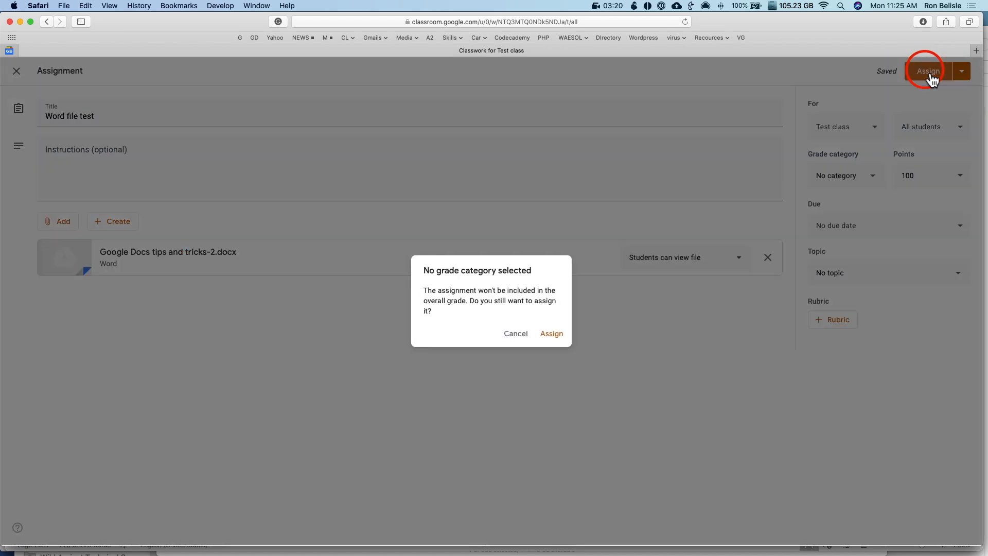
click(551, 334)
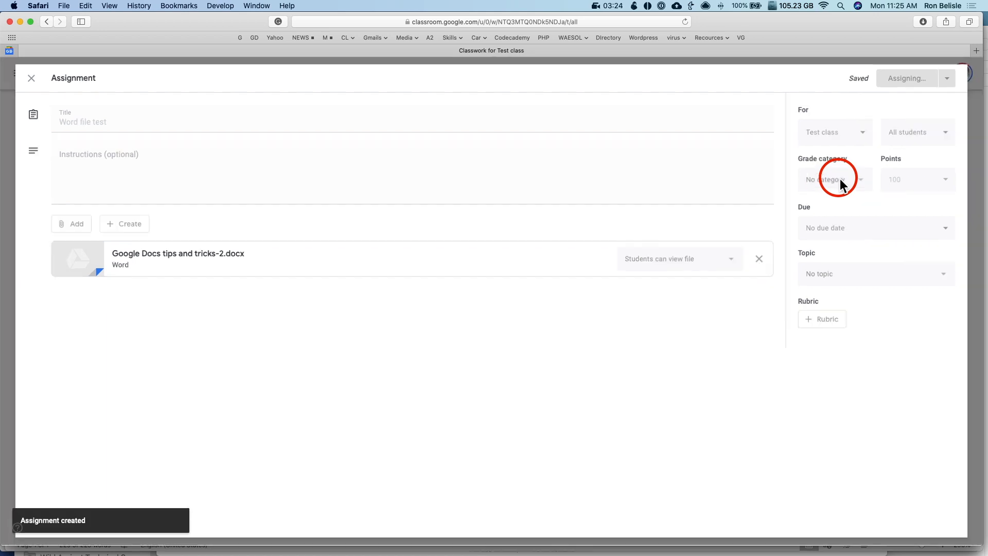
As the second account, open Test class's 'Word file test' and preview the attached Word file
click(969, 81)
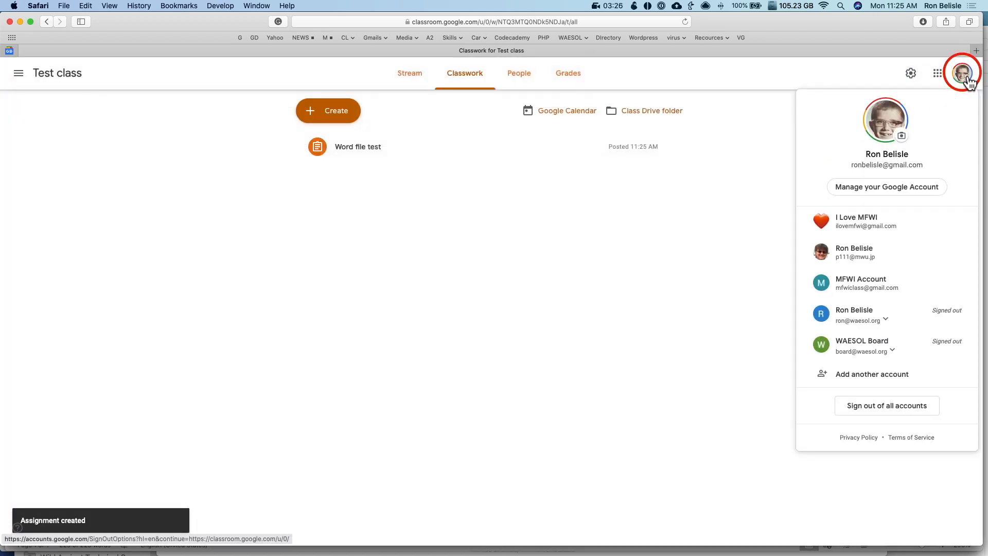
click(820, 227)
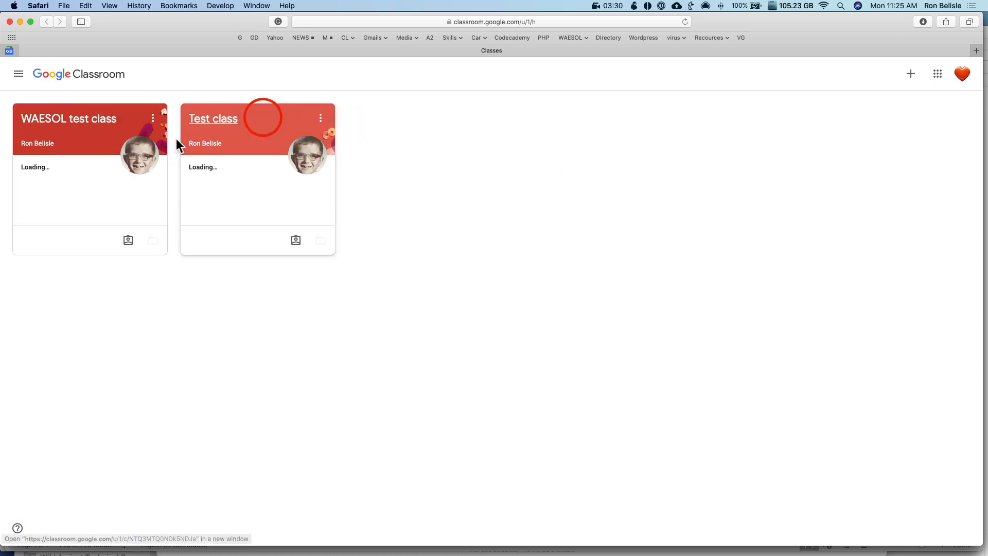
click(230, 129)
click(491, 81)
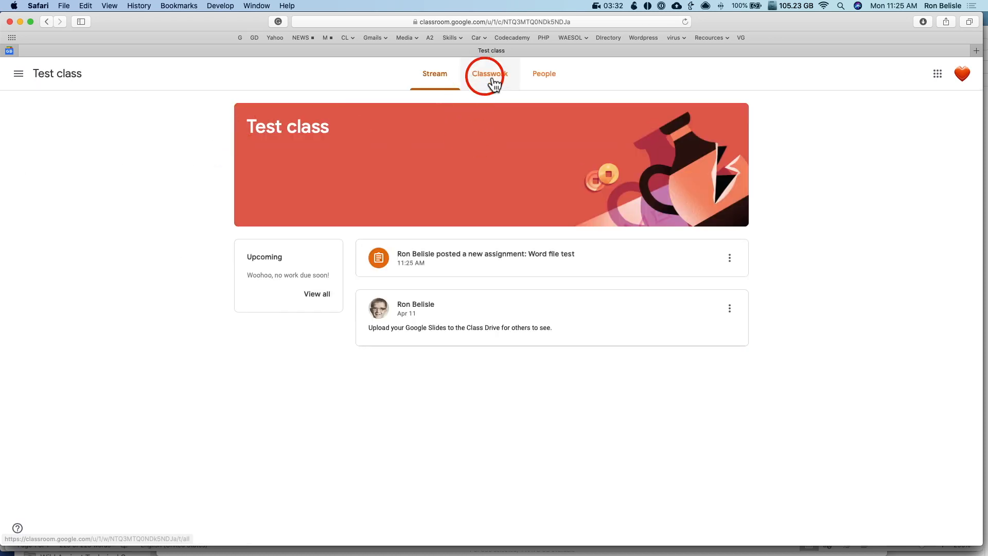
click(373, 149)
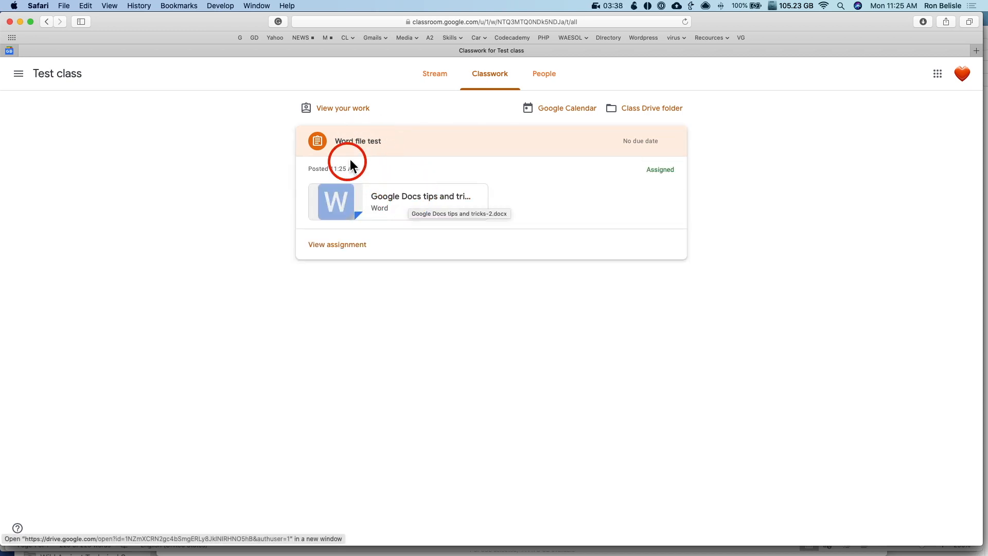
click(429, 201)
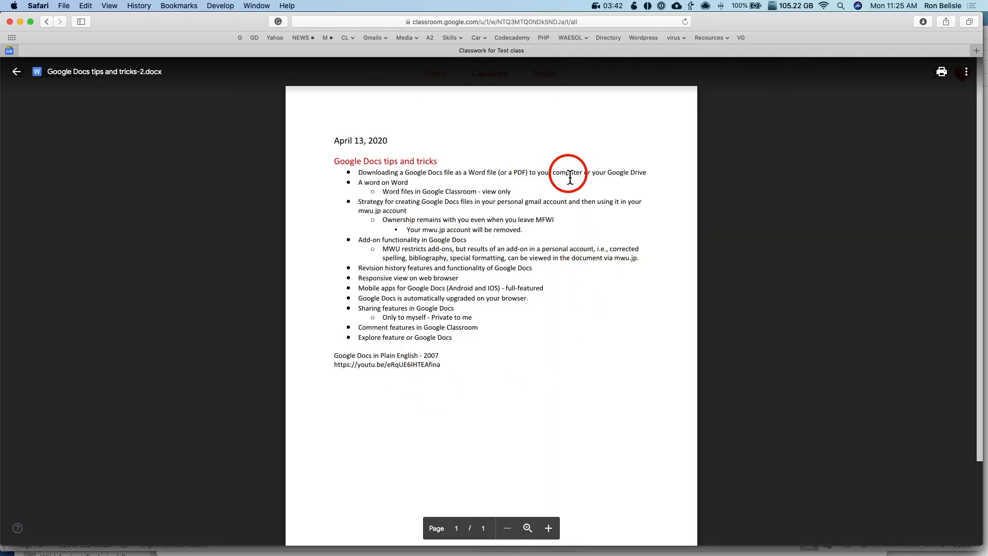
drag(447, 267, 575, 270)
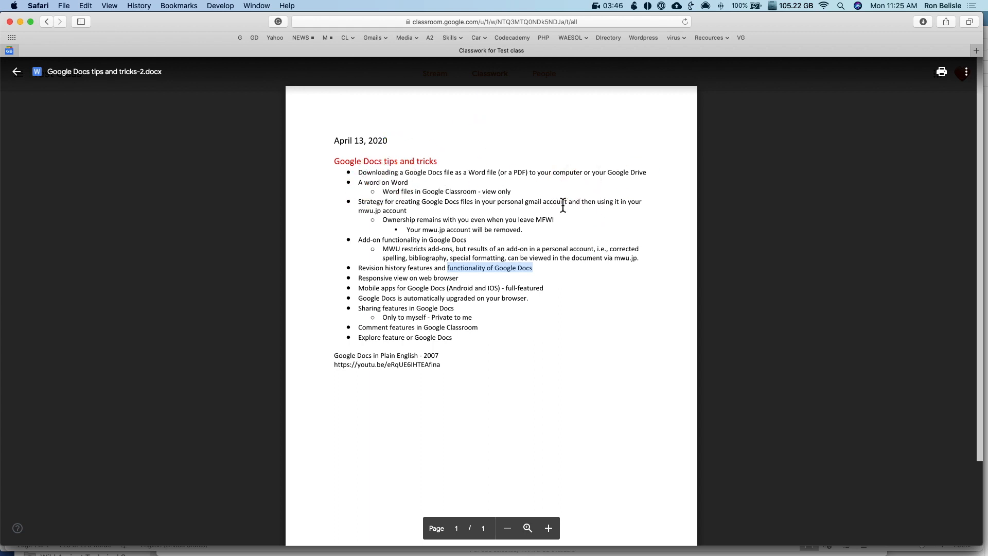
key(Escape)
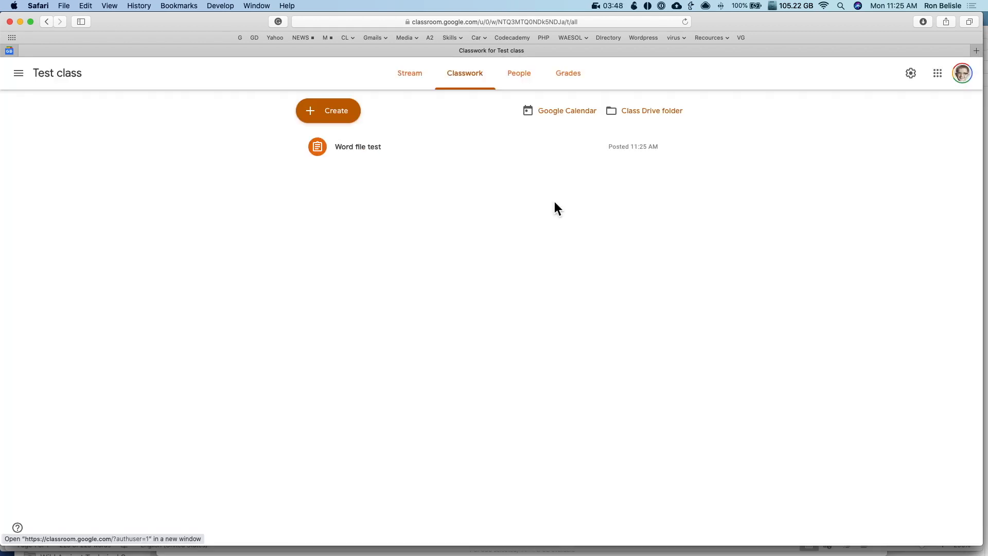
key(super+Tab)
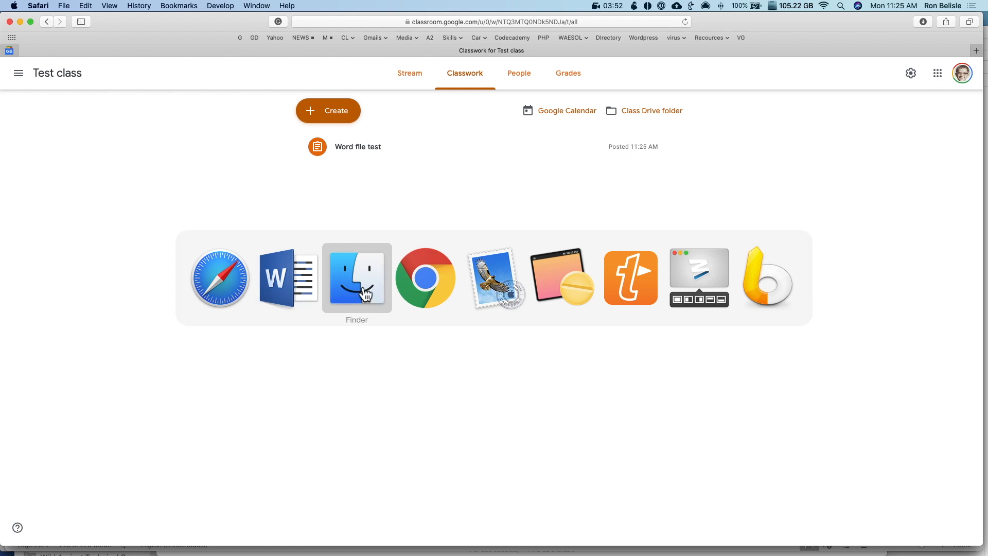
Replace 'Google Classroom' with 'Google Docs' in the 'Regarding the Share feature' bullet
click(220, 277)
click(564, 264)
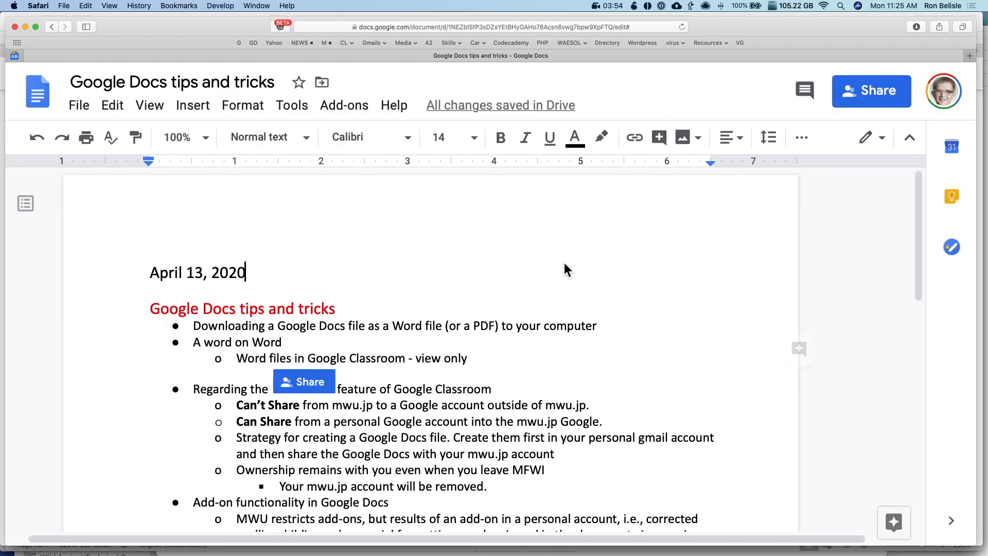
scroll(563, 262, down, 3)
drag(201, 304, 455, 305)
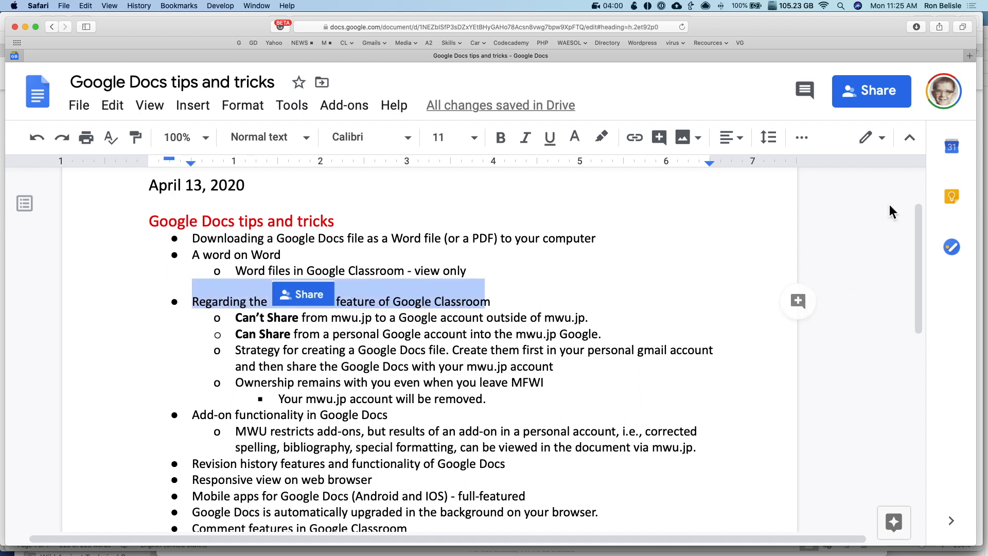
double_click(441, 304)
drag(442, 303, 402, 307)
text(Google Docs)
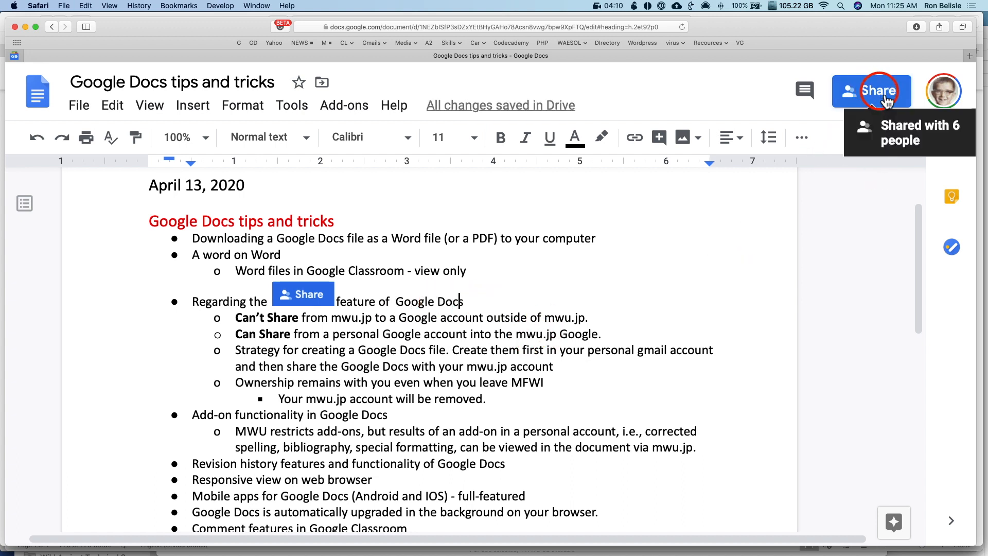
scroll(645, 232, up, 1)
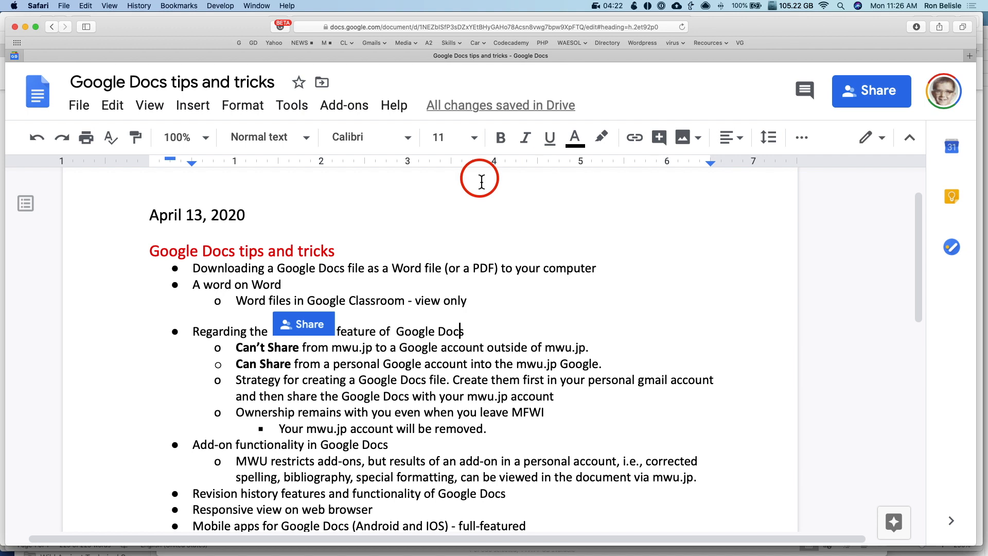
Create a new blank Google Docs document from the File menu
click(83, 107)
click(111, 180)
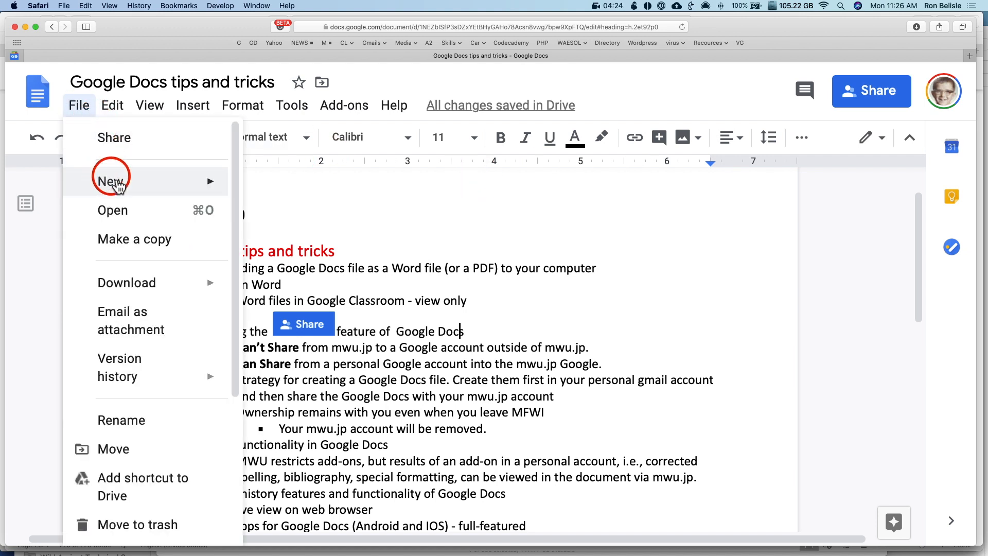
click(293, 190)
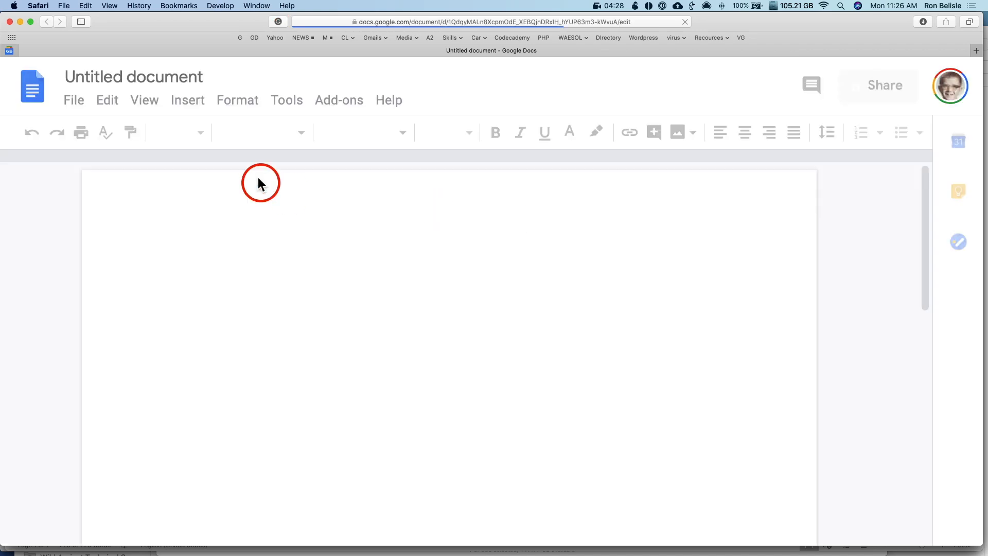
Rename it 'New Doc' and type 'This is a new Google Docs for showing you Sharing features.'
click(96, 78)
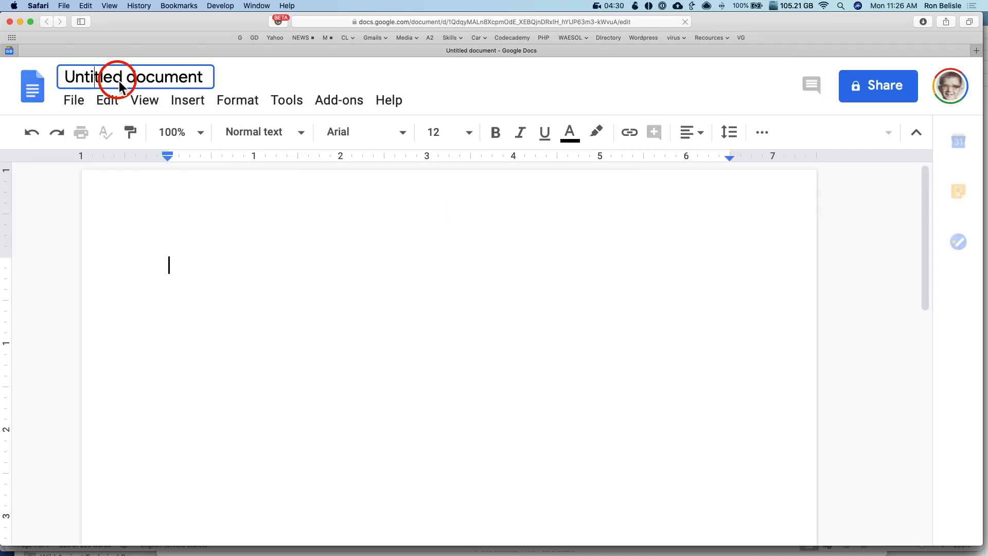
triple_click(119, 85)
text(New Doc)
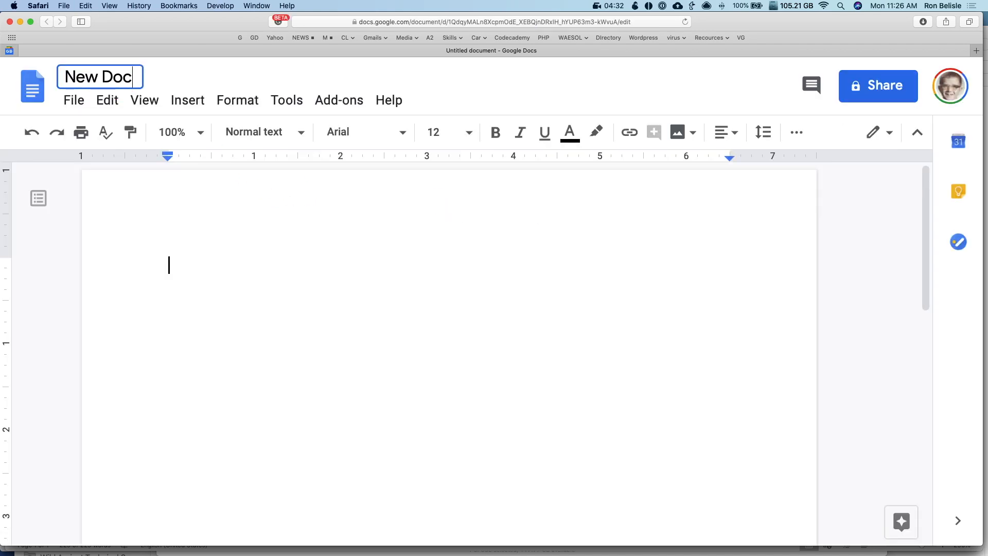
click(200, 268)
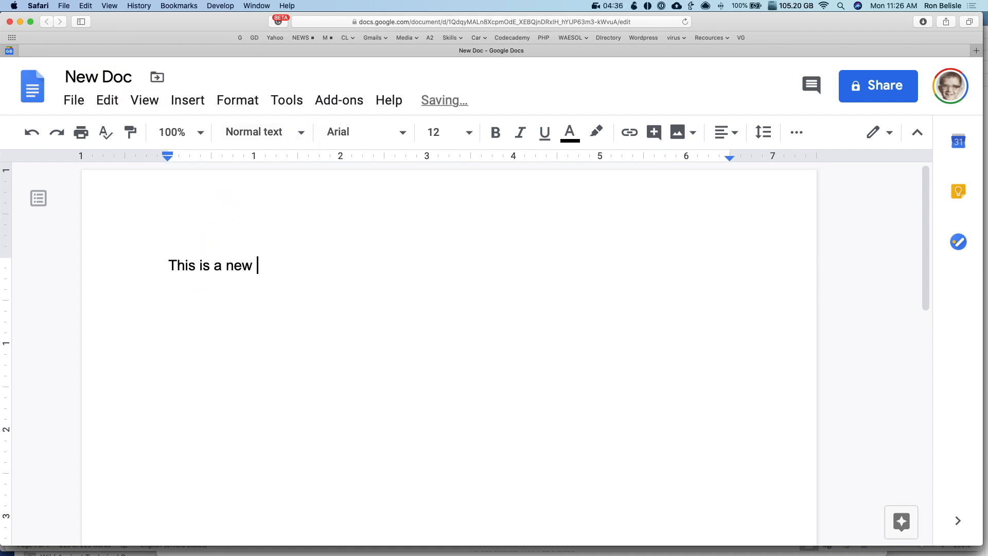
text(This is a new Google Docs for showing you Sharing features.)
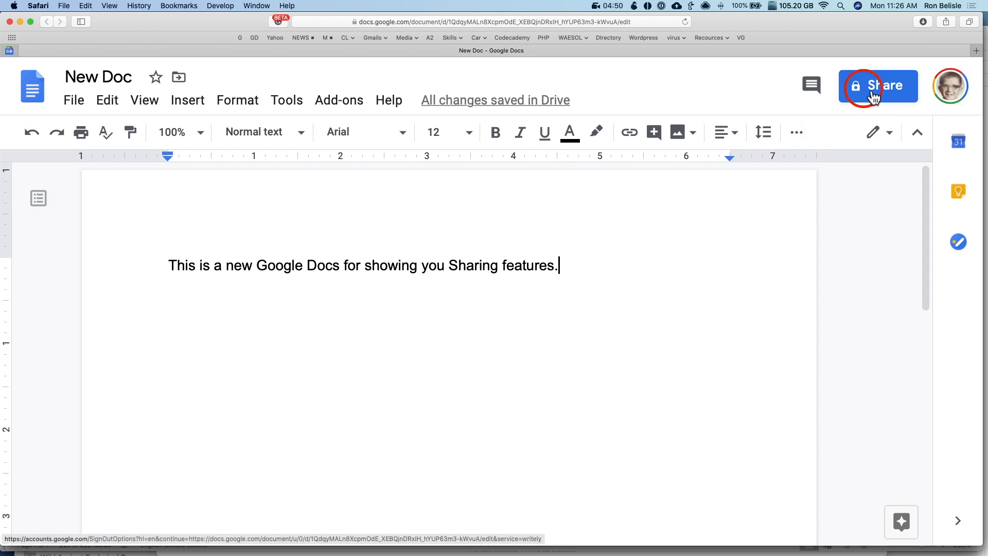
Share New Doc with the second Google account as Can edit and send the invitation
click(897, 91)
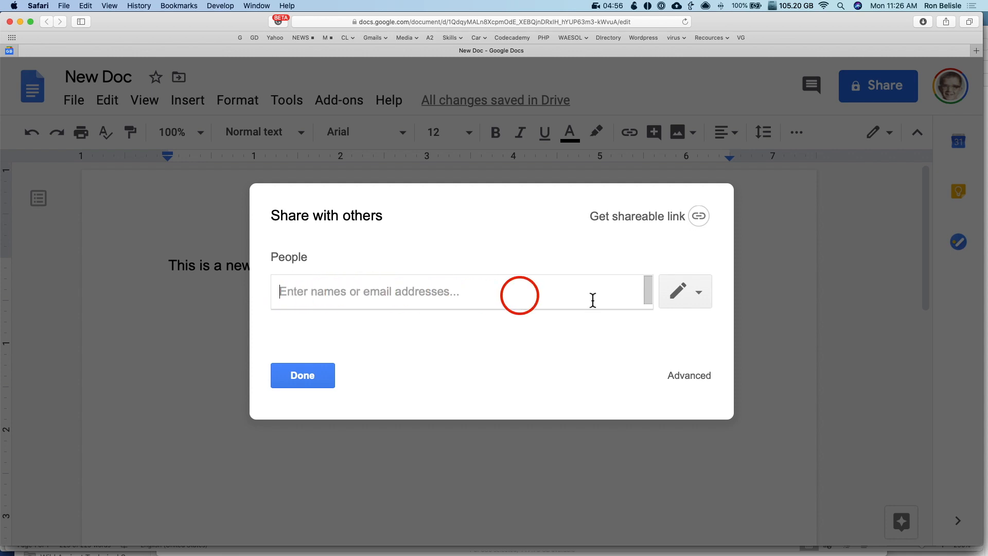
click(701, 293)
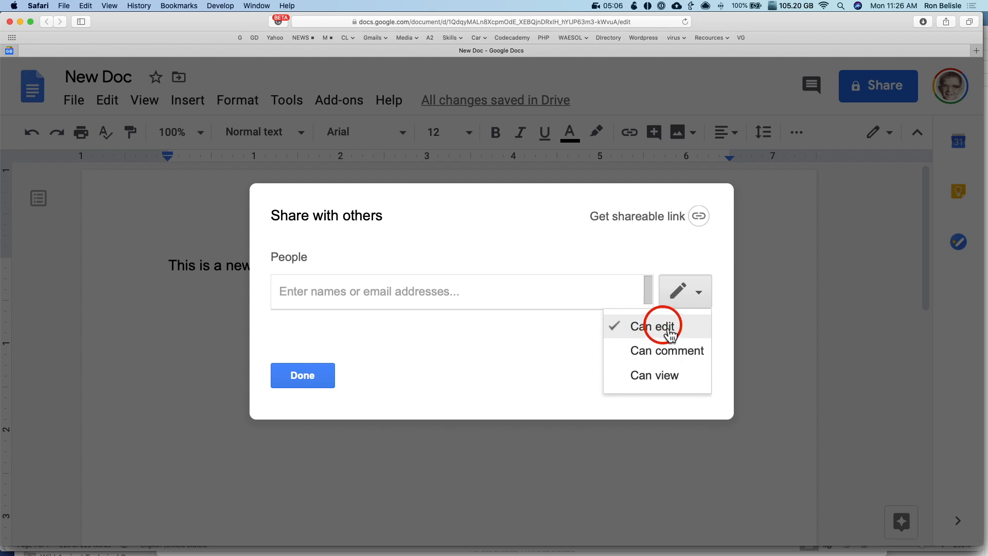
click(408, 294)
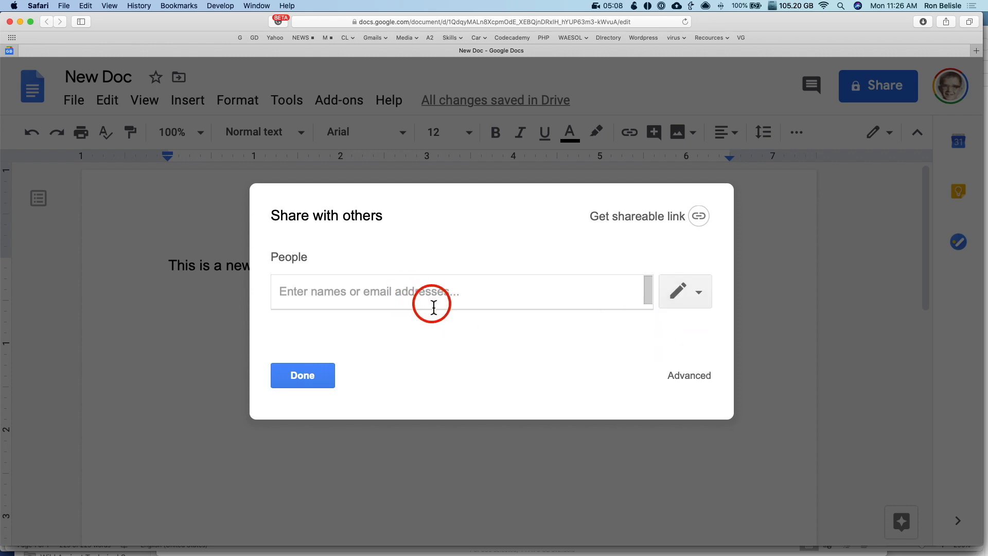
text(ilov)
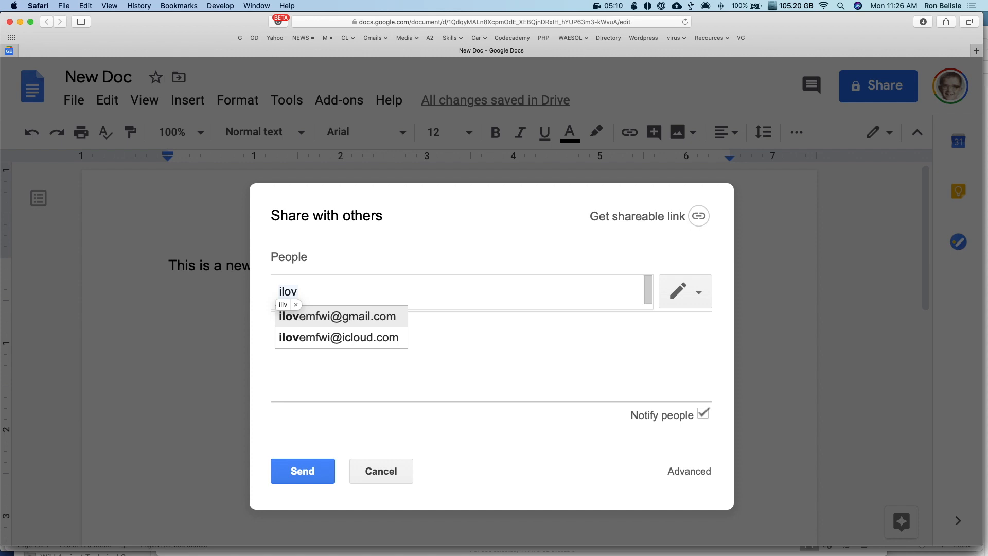
click(375, 316)
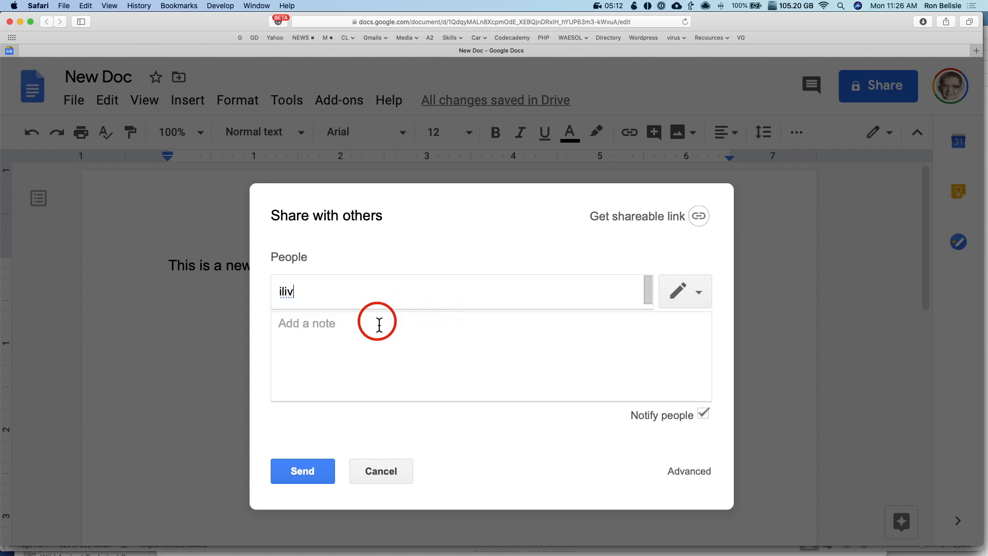
key(BackSpace)
key(BackSpace)
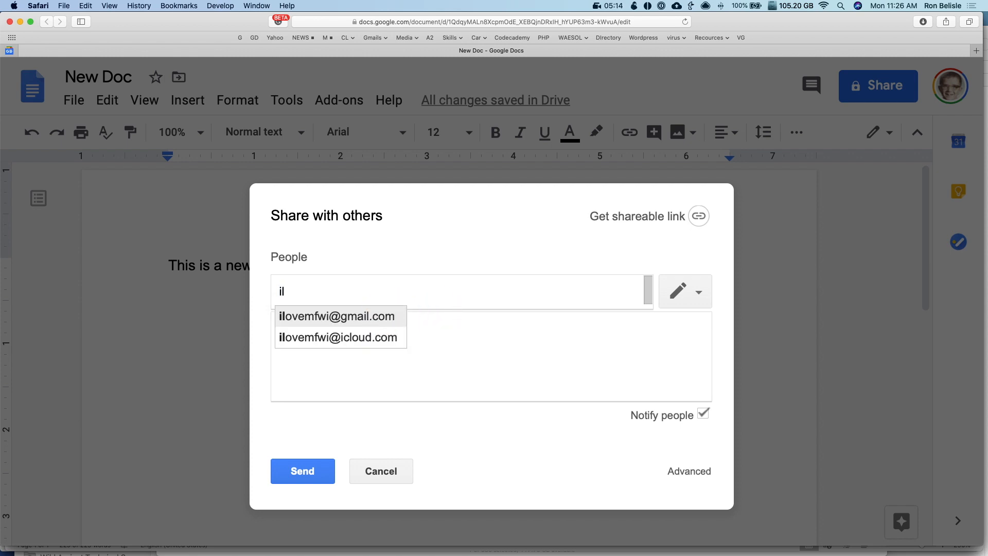
click(317, 325)
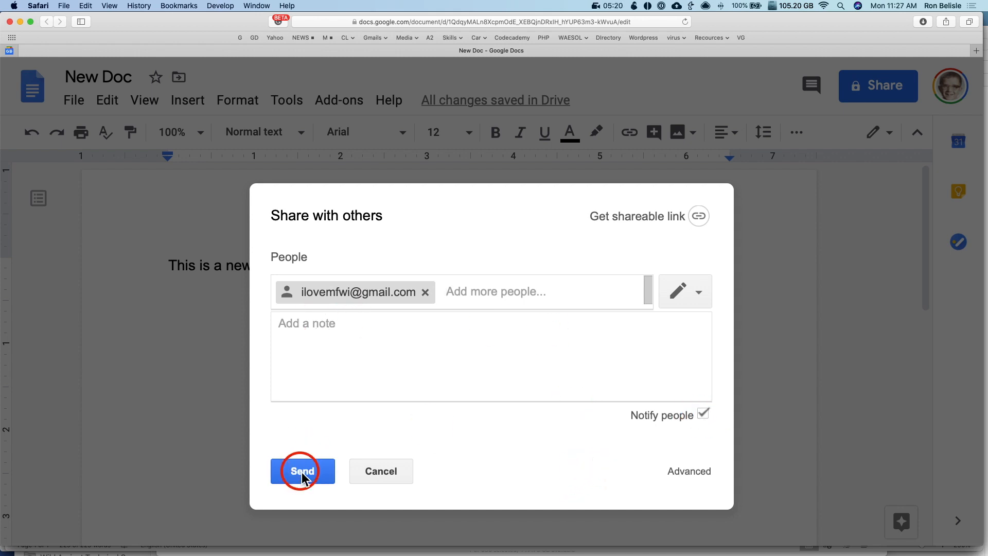
click(698, 292)
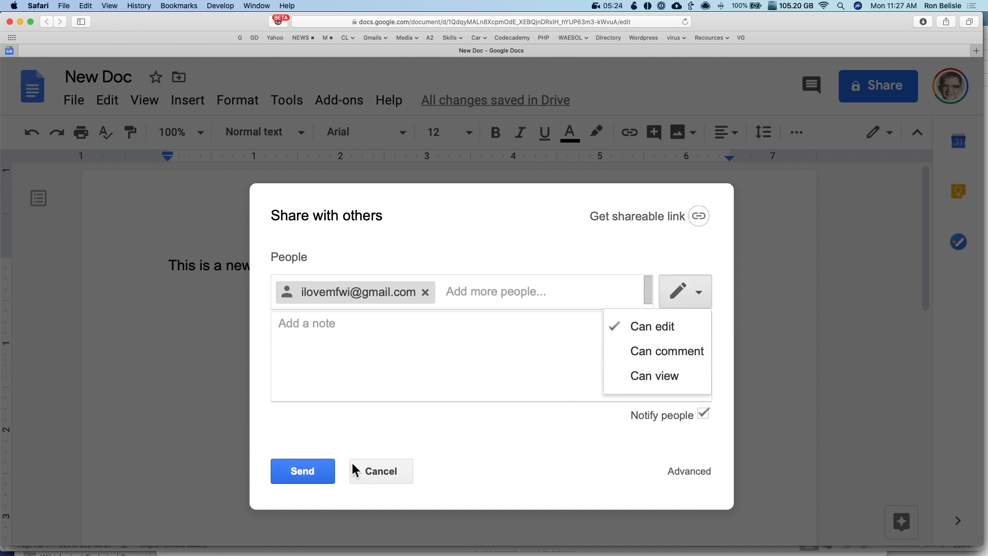
click(303, 476)
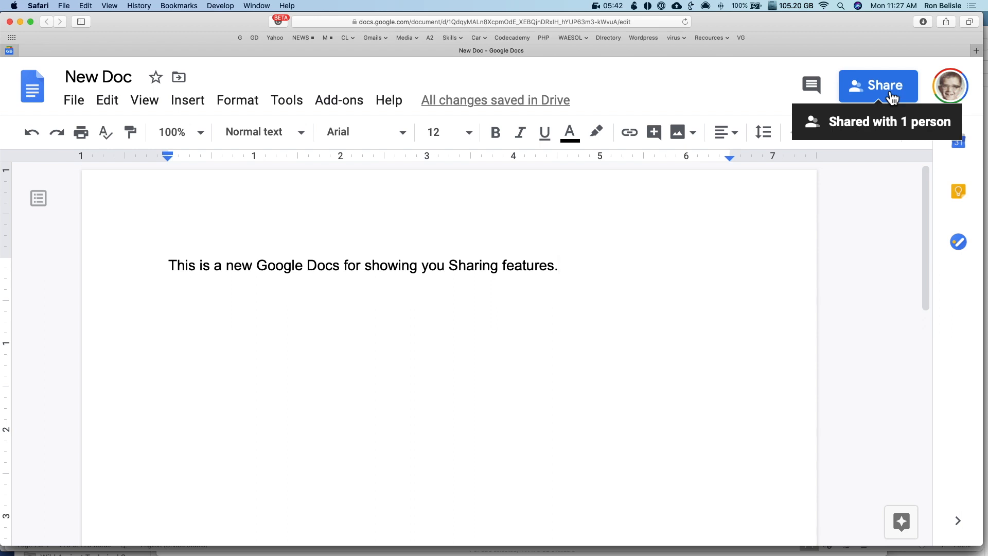
click(877, 87)
click(700, 384)
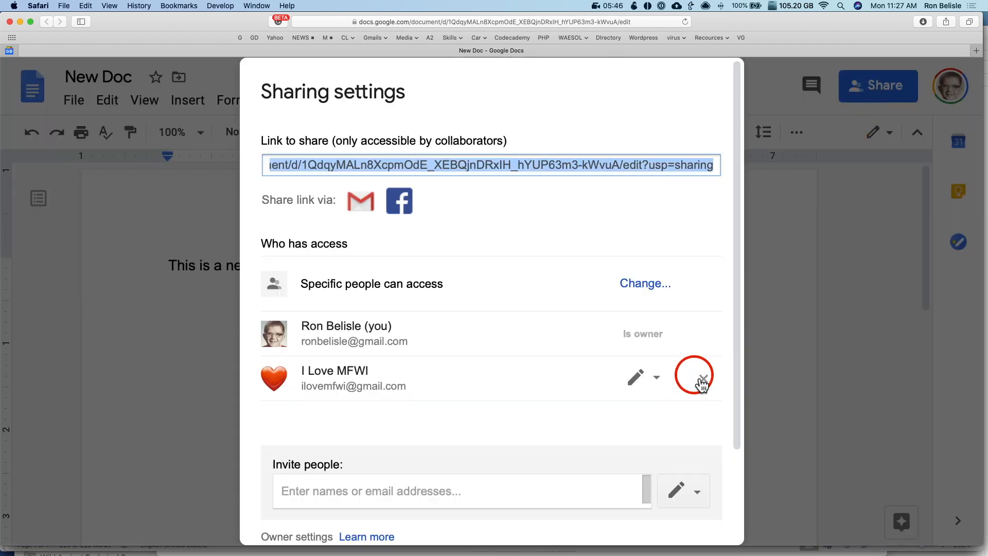
click(648, 283)
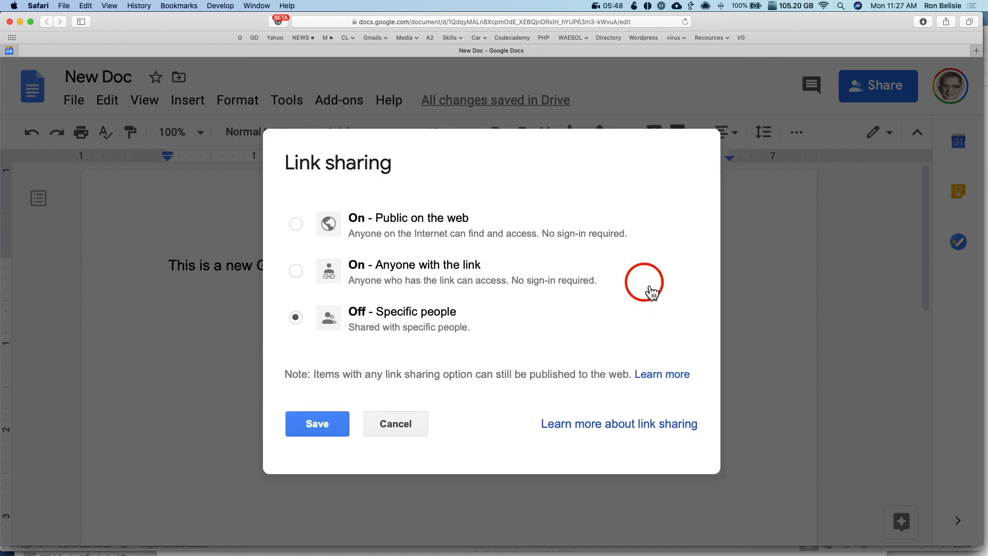
click(297, 227)
click(295, 272)
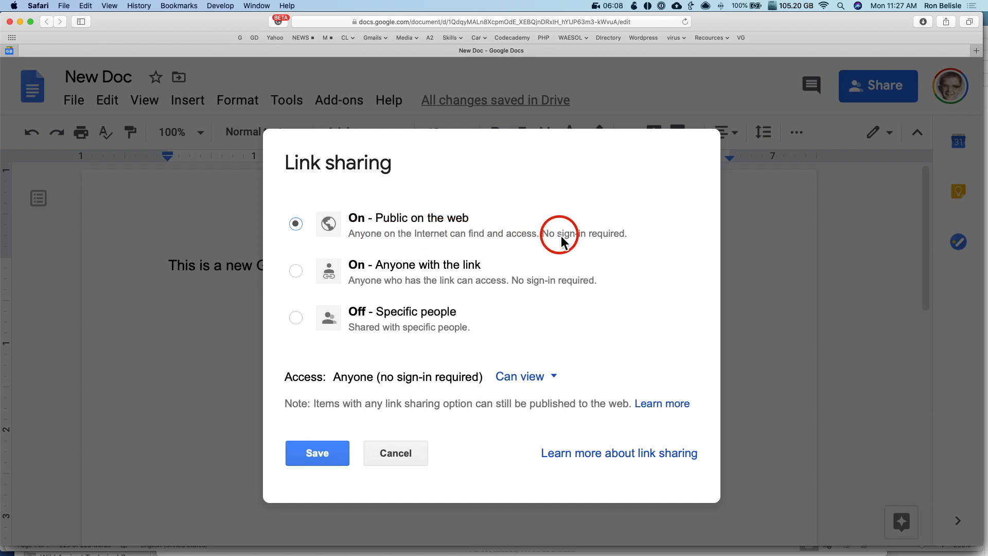
click(299, 275)
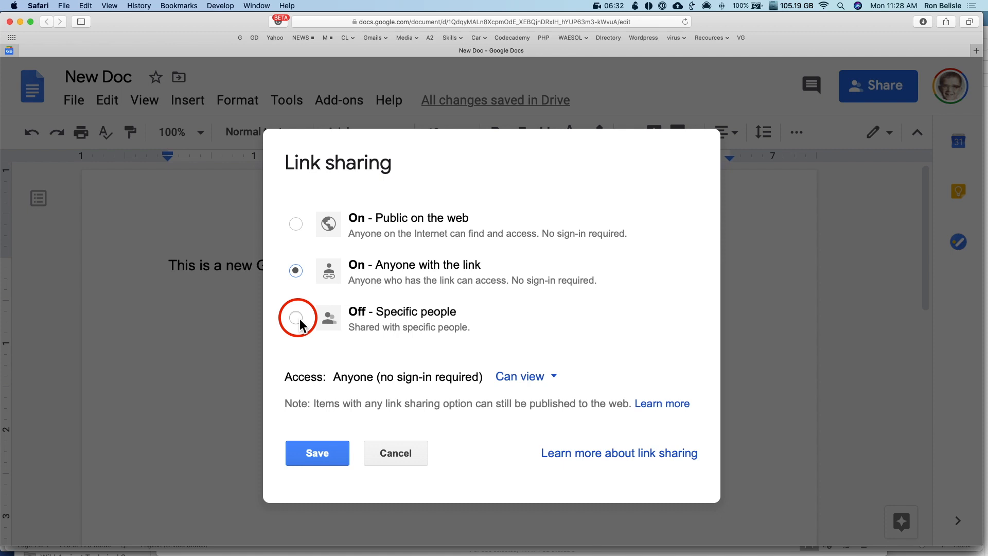
click(296, 224)
click(530, 381)
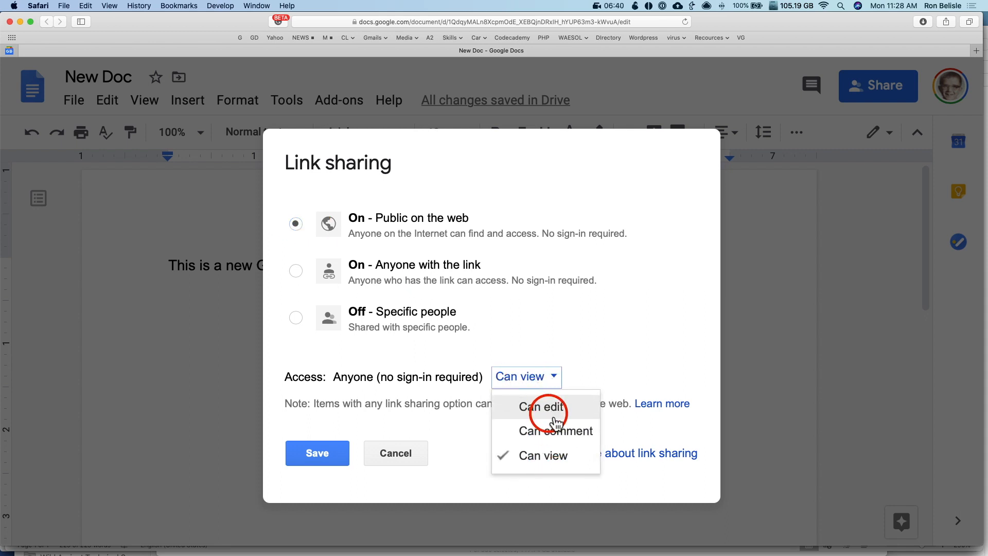
click(646, 313)
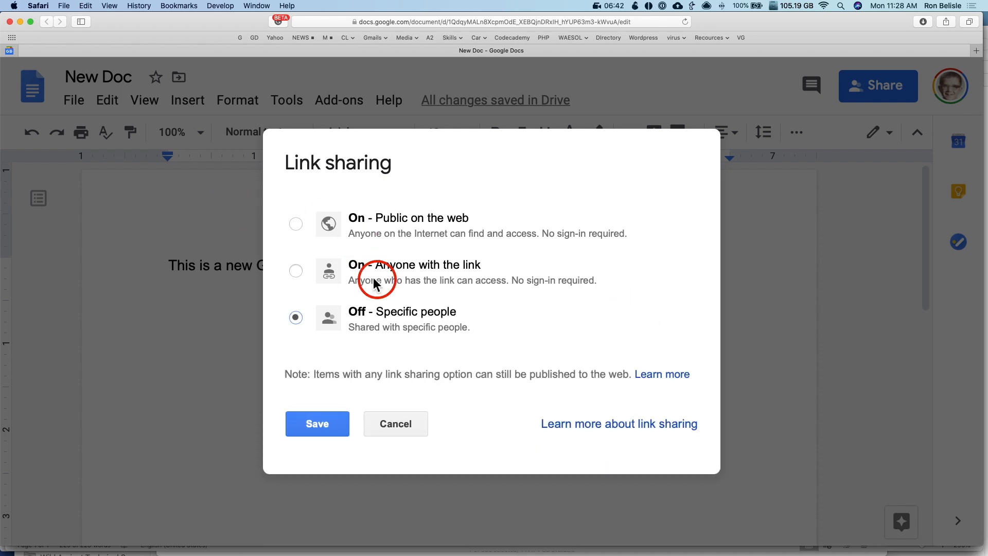
click(400, 426)
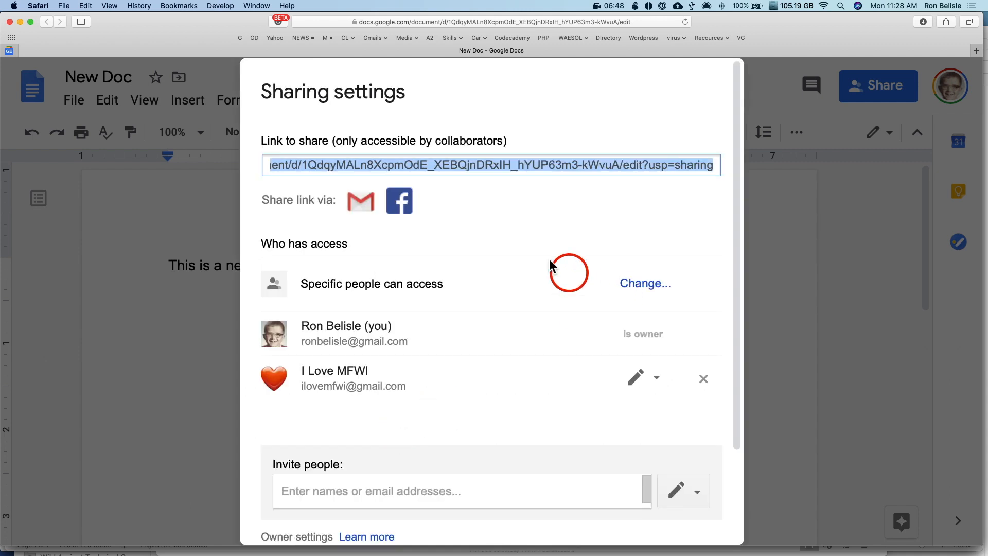
scroll(415, 406, down, 4)
click(292, 498)
Change "Can't Share" to "Cannot Share" in the Word tips document, then return to Chrome's Google page
key(super+Tab)
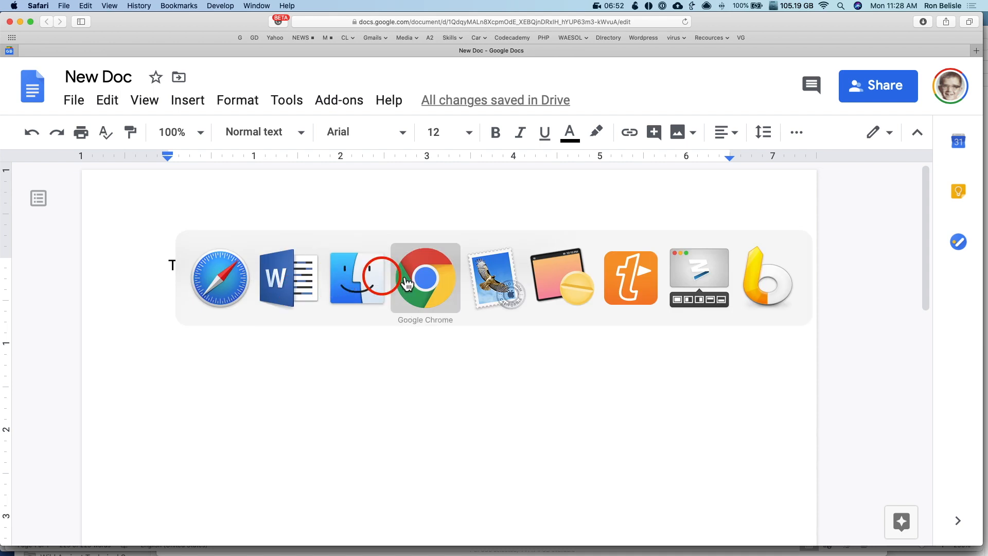
click(284, 277)
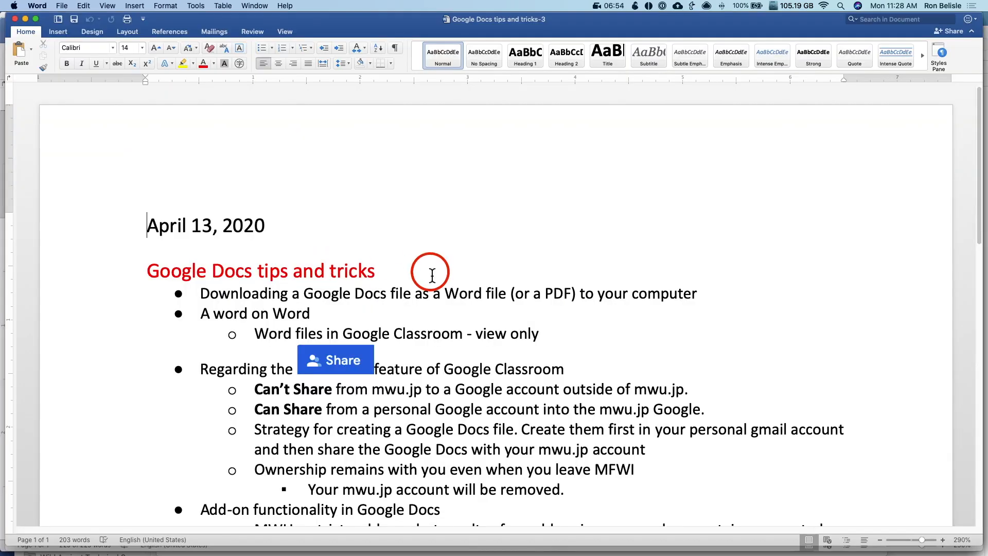
scroll(431, 273, down, 3)
double_click(269, 343)
text(Cannot)
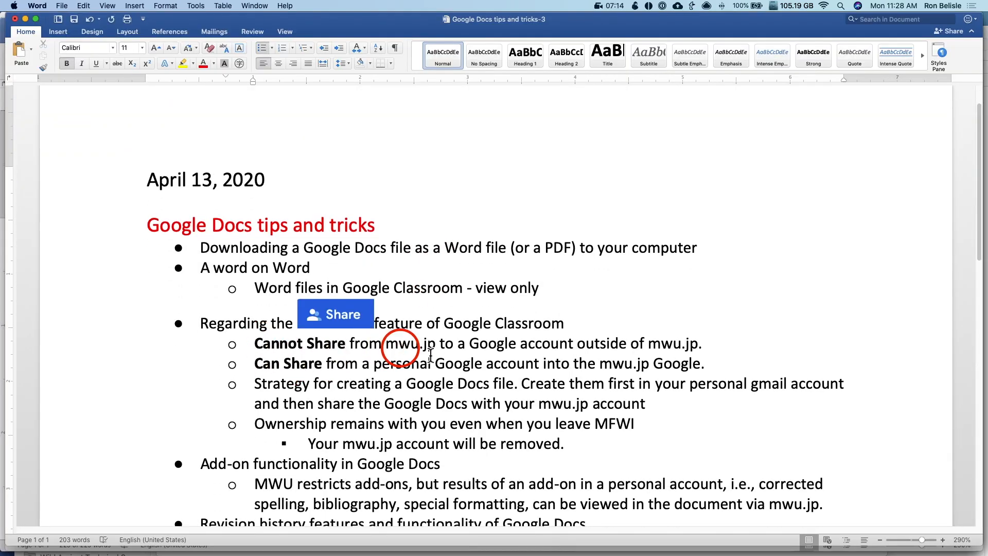
drag(291, 343, 436, 346)
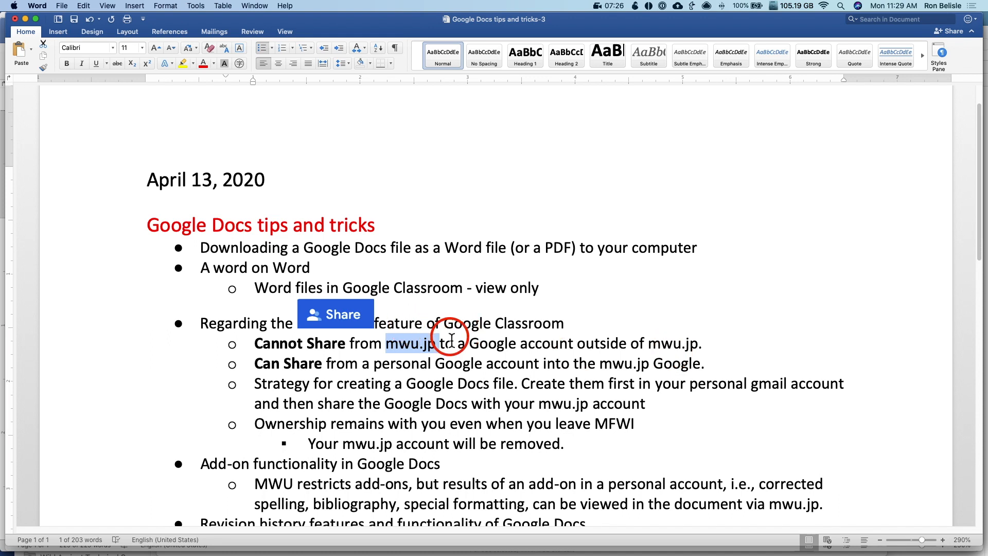
key(super+Tab)
click(441, 301)
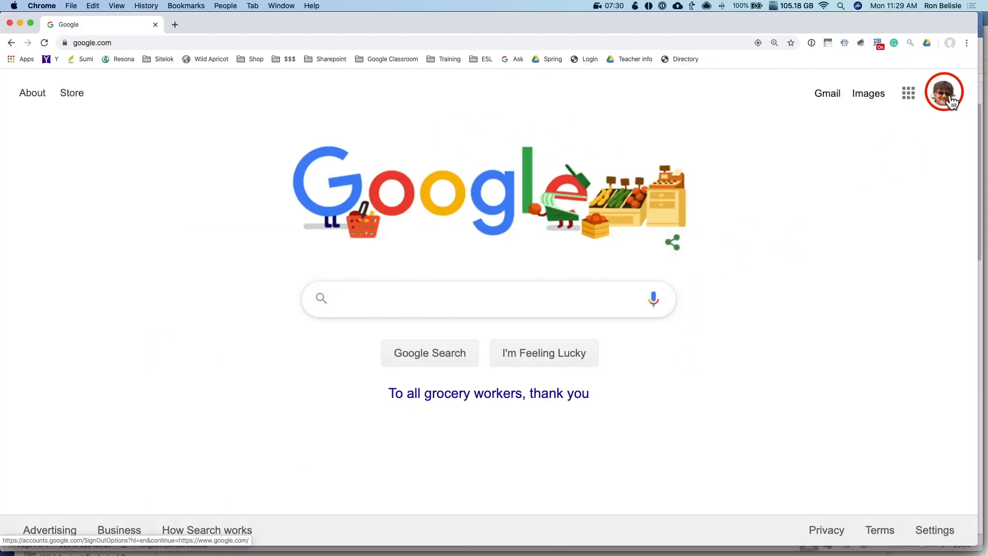
Create a new Google Doc with the line 'New Google Docs in mwu.jp', titled 'New Google Docs in mwu'
click(910, 97)
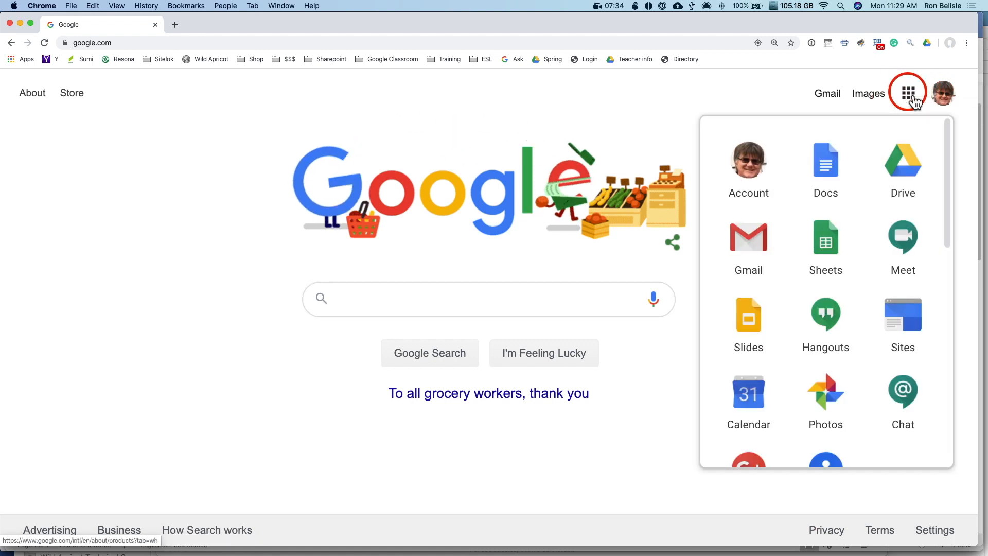
click(840, 165)
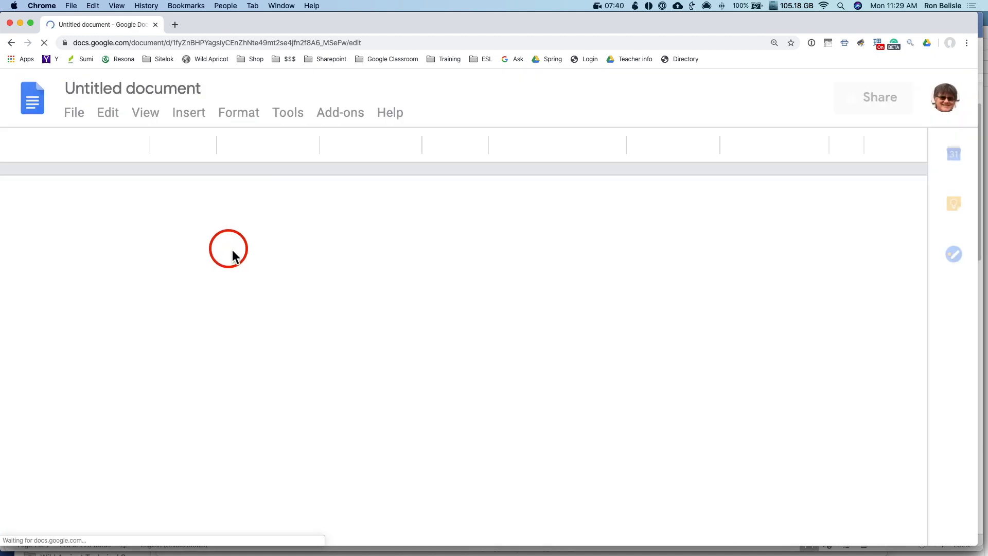
double_click(213, 285)
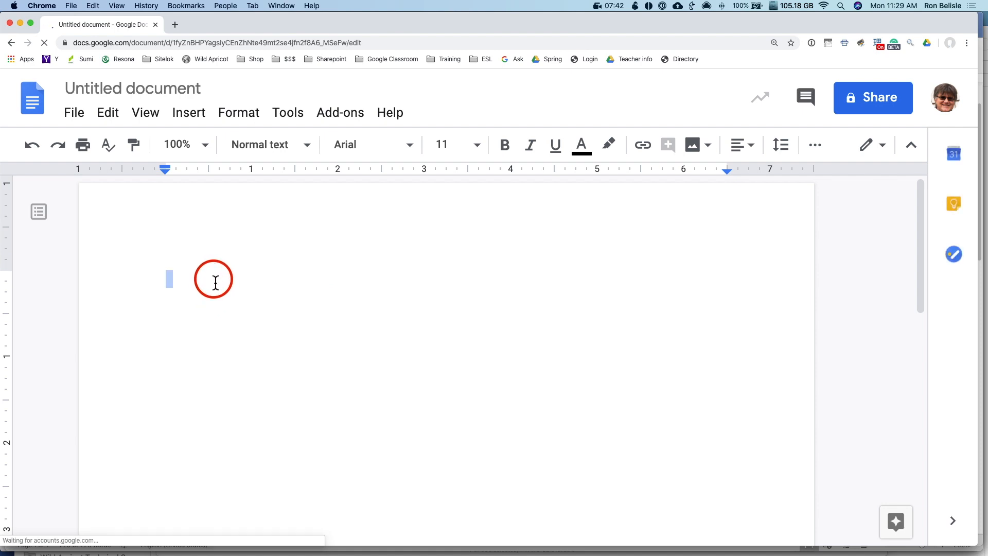
text(I)
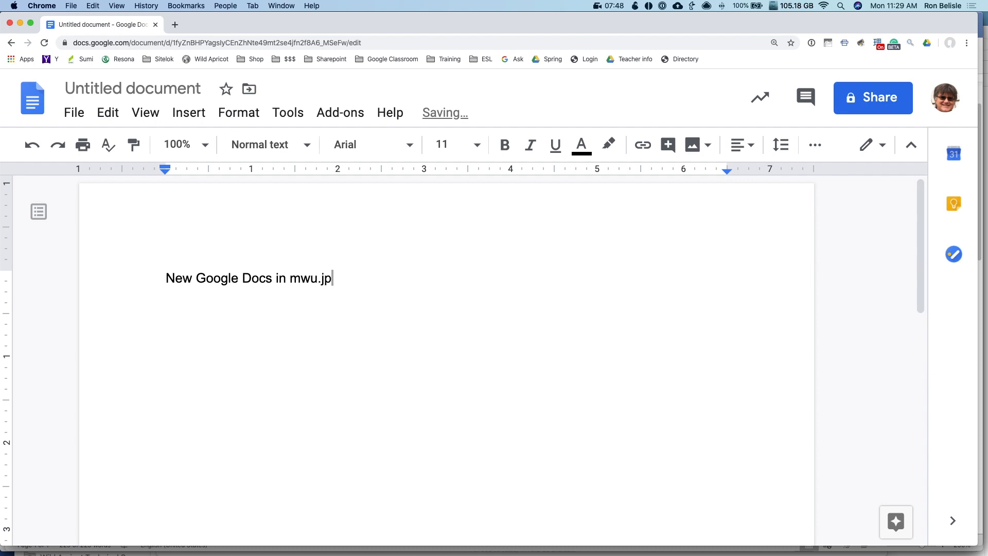
click(124, 83)
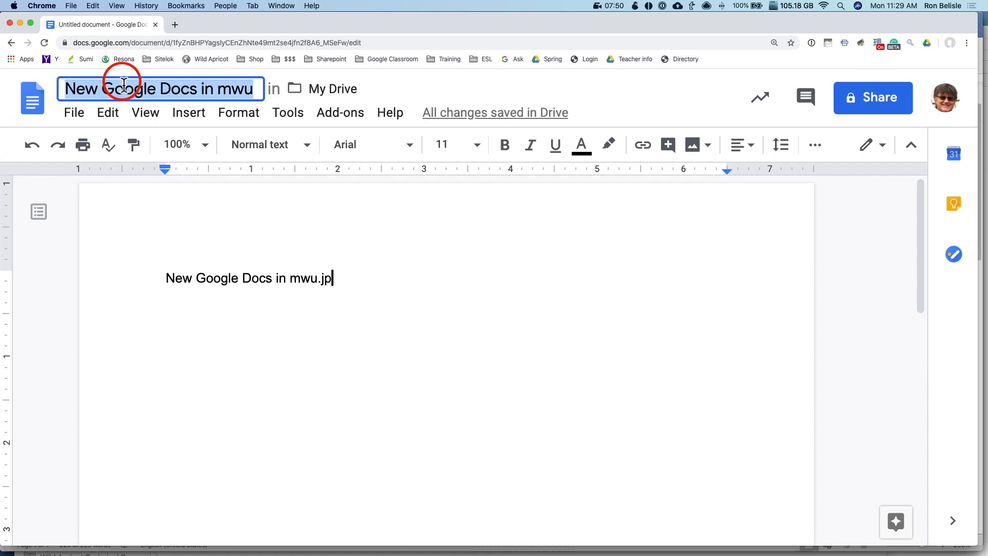
key(Return)
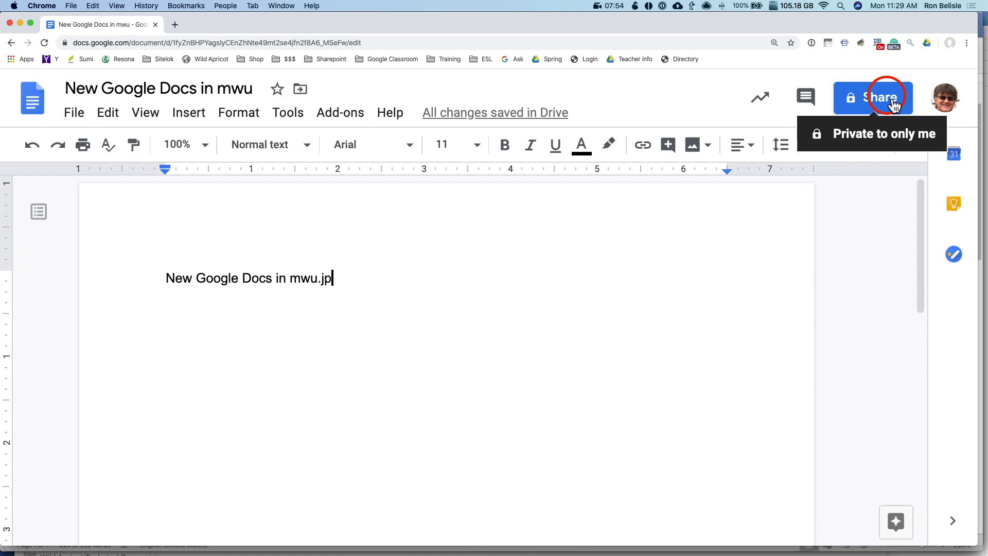
Try sharing 'New Google Docs in mwu' with the outside personal account
click(893, 105)
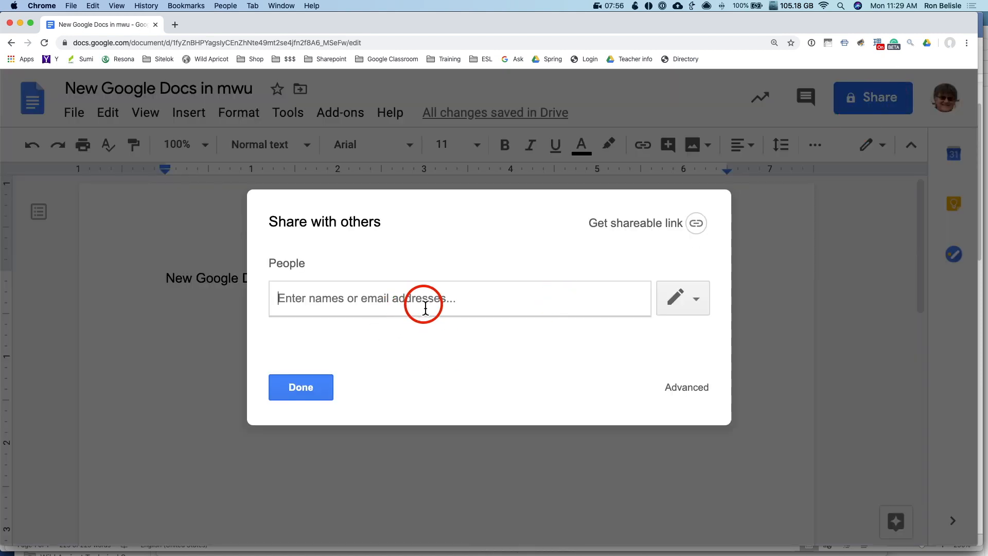
key(super+v)
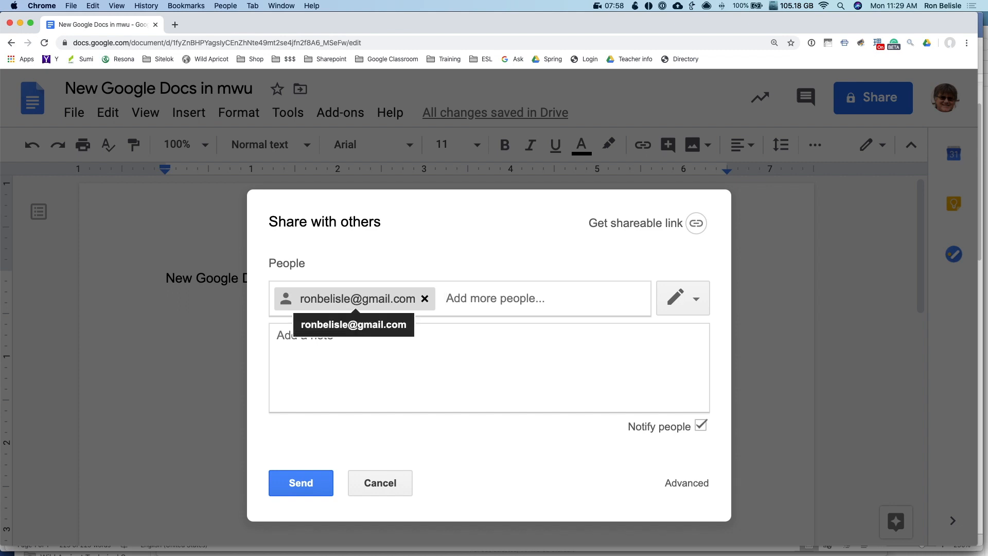
click(301, 482)
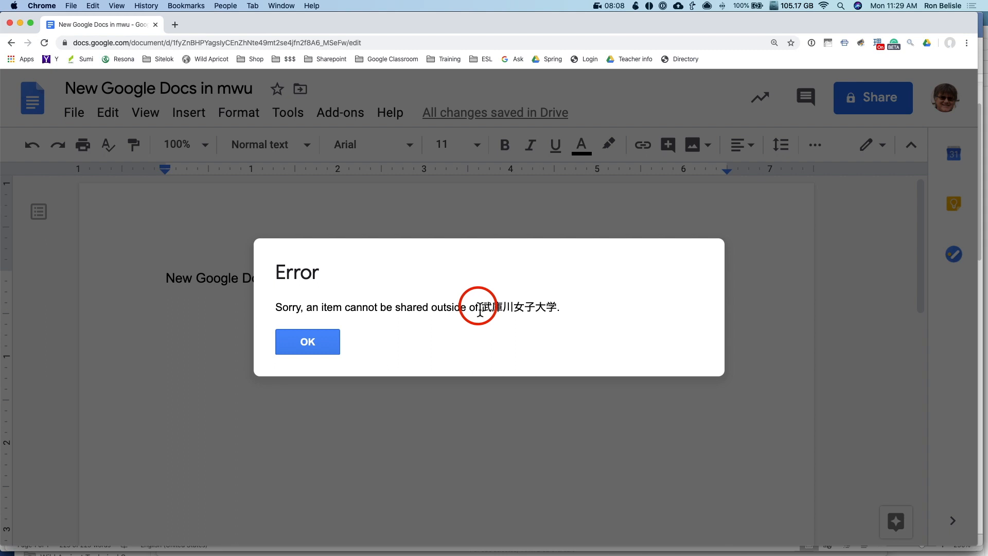
Dismiss the blocked-sharing error, cancel the invitation, and return to New Doc in Safari
click(318, 341)
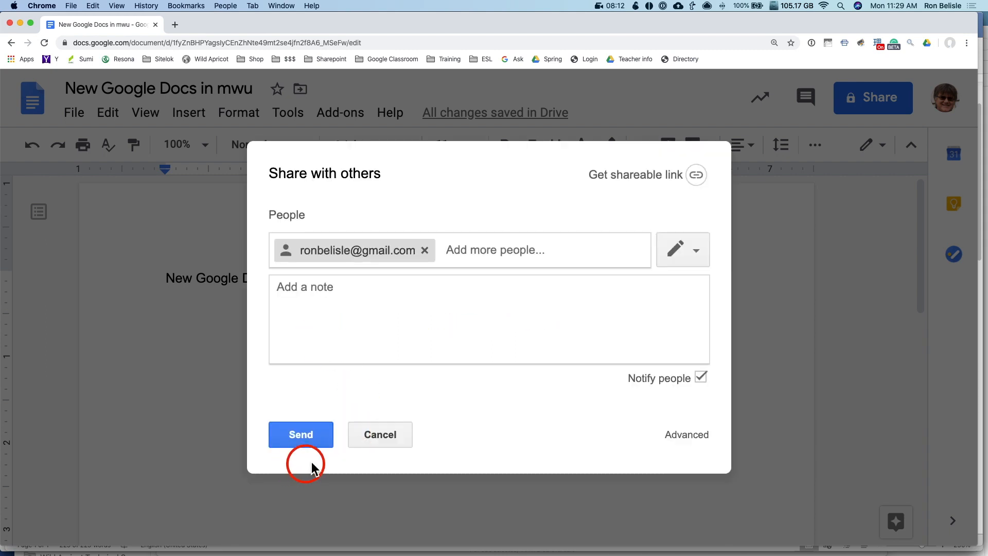
click(389, 440)
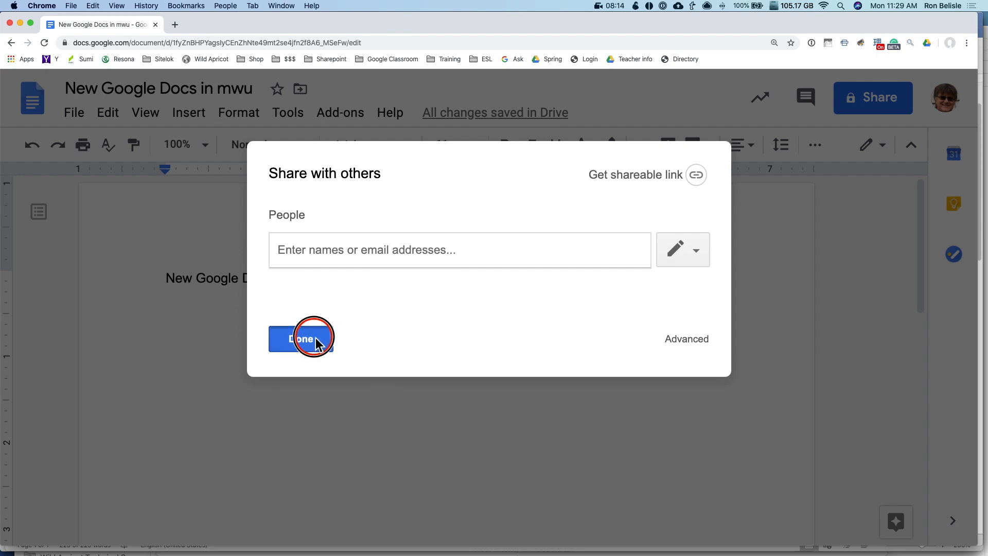
click(309, 338)
key(super+Tab)
click(362, 286)
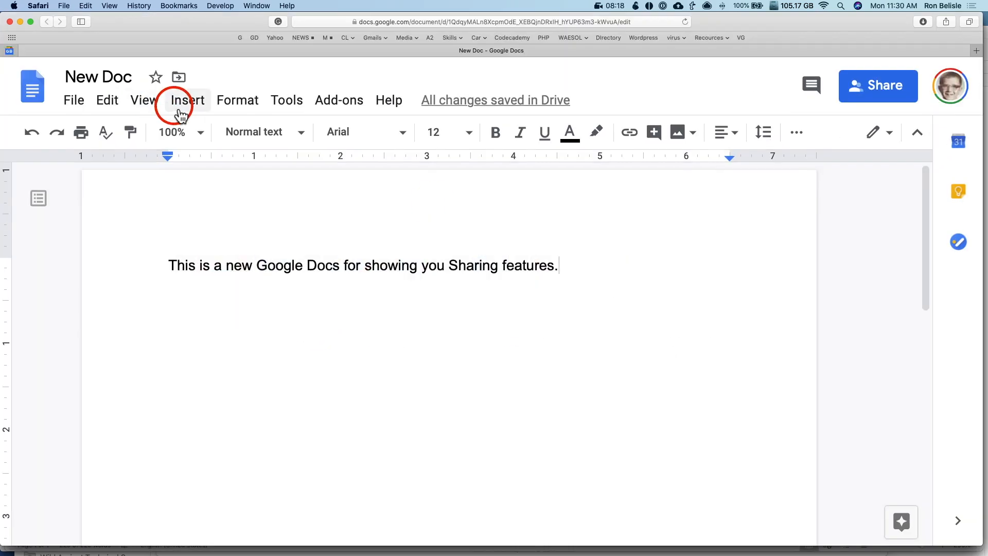
Share New Doc as an editor with the university second account's address and send the invitation
click(905, 94)
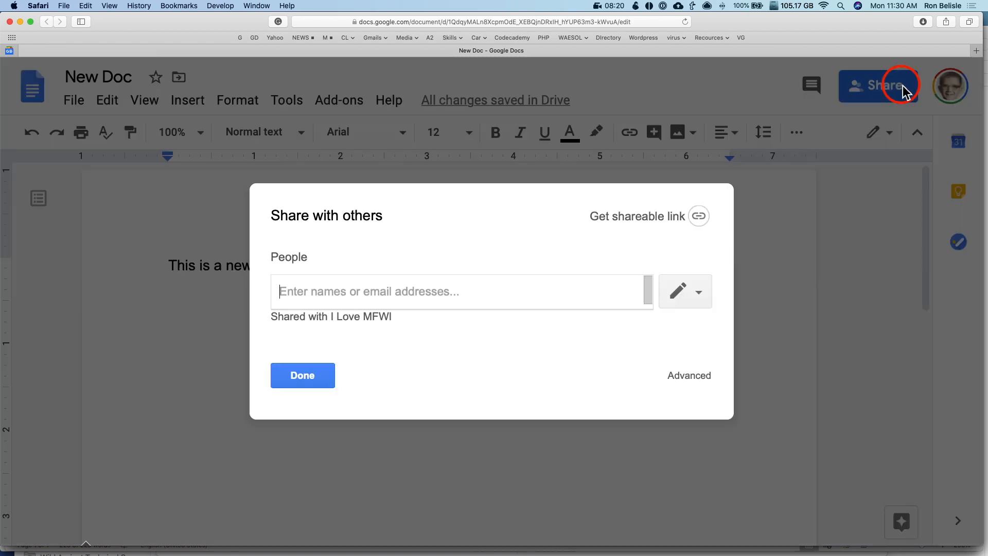
click(301, 299)
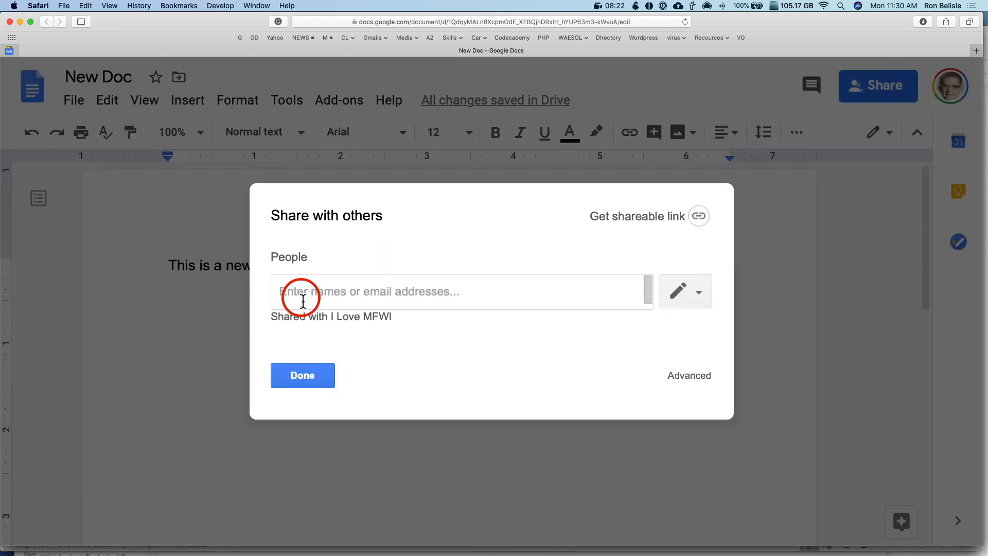
text(p111)
key(Return)
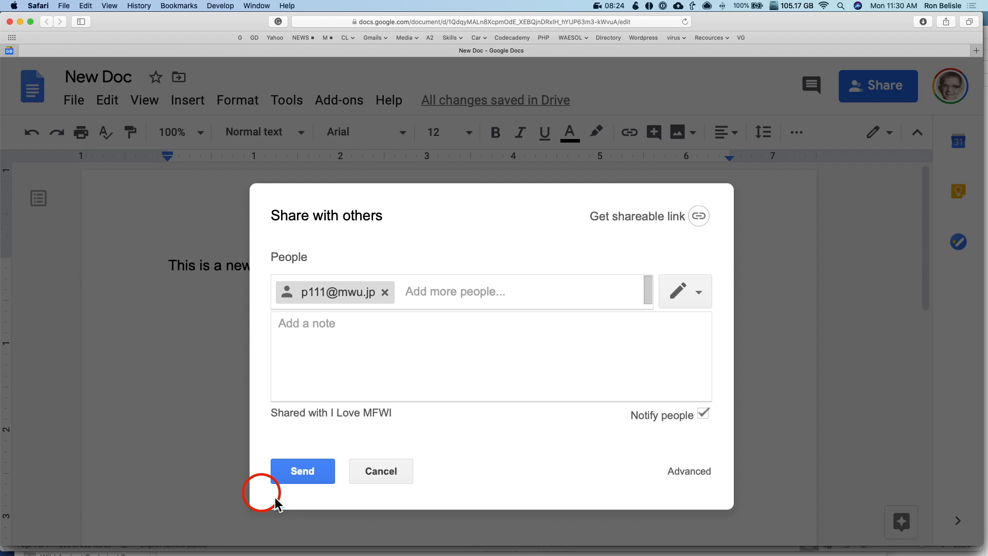
click(300, 473)
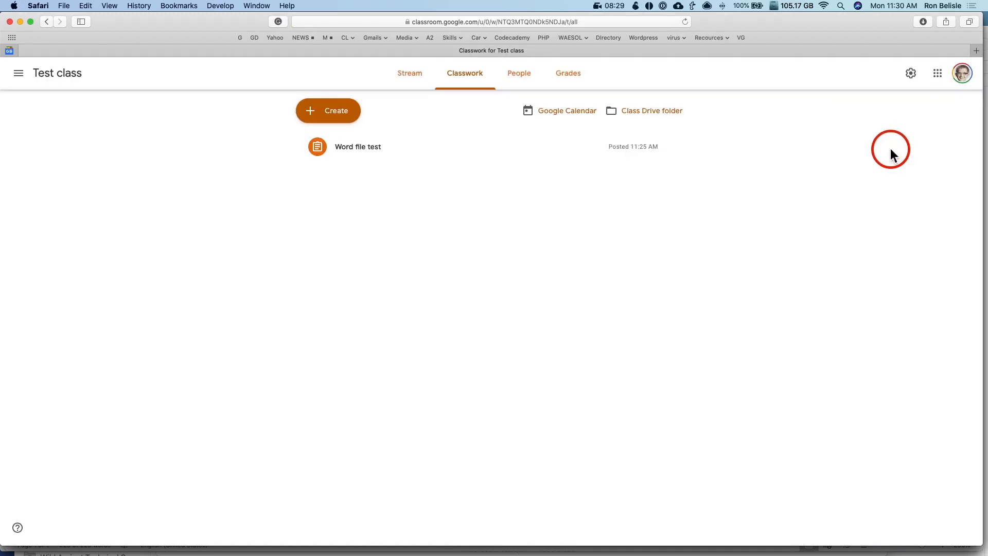
In Chrome, go to google.com, then open Gmail's 'New Doc - Invitation to edit' email
key(super+Tab)
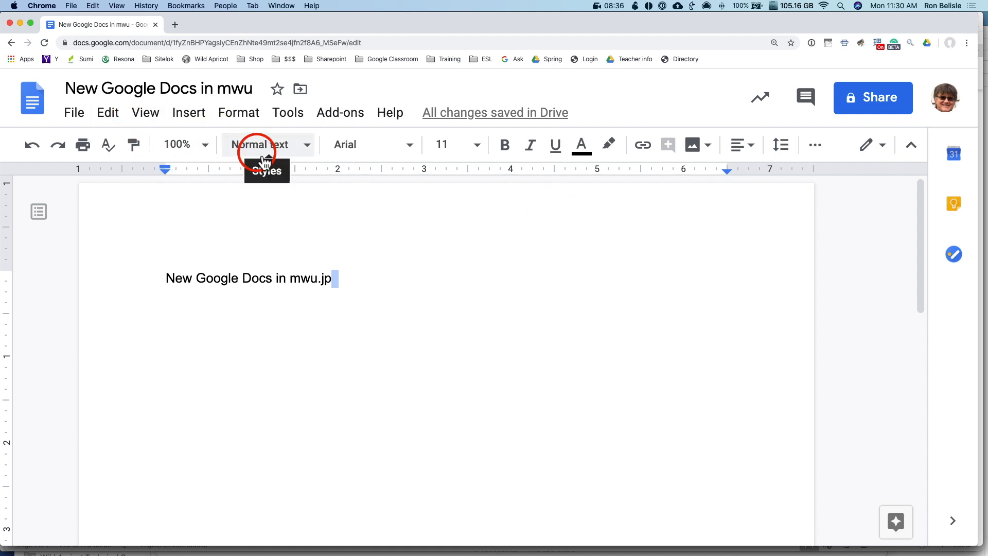
key(super+l)
text(google)
key(Return)
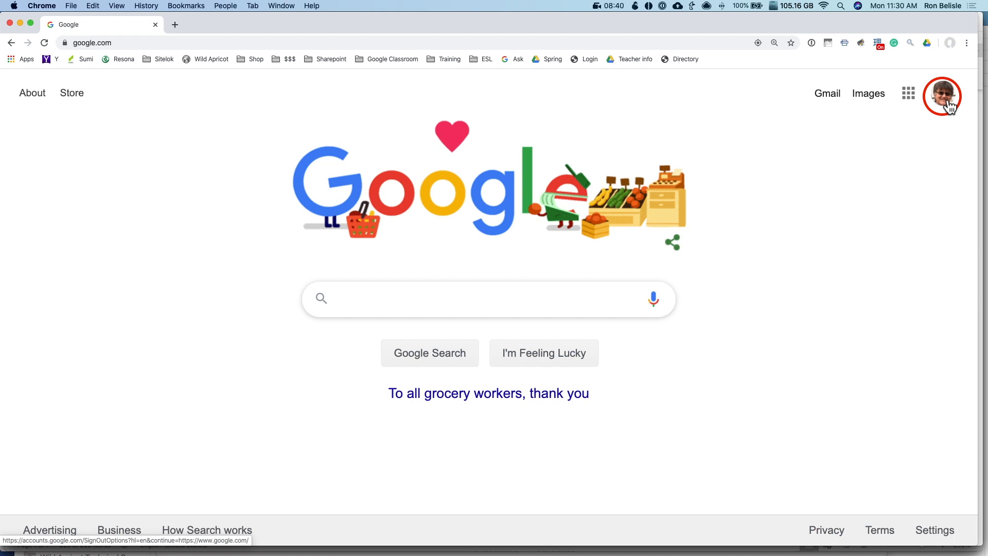
click(825, 96)
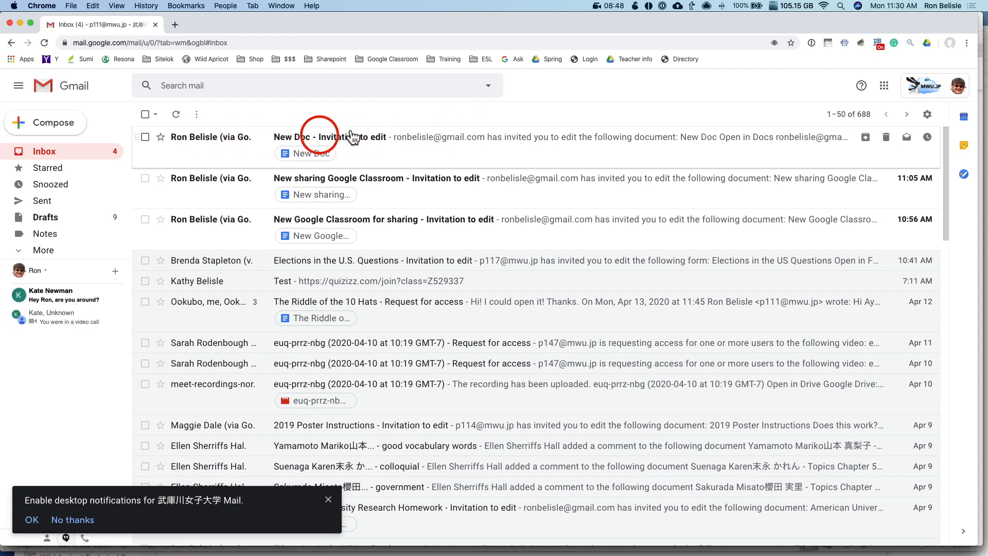
click(342, 147)
Open the shared New Doc and type a thank-you-for-sharing line below the first sentence
click(414, 273)
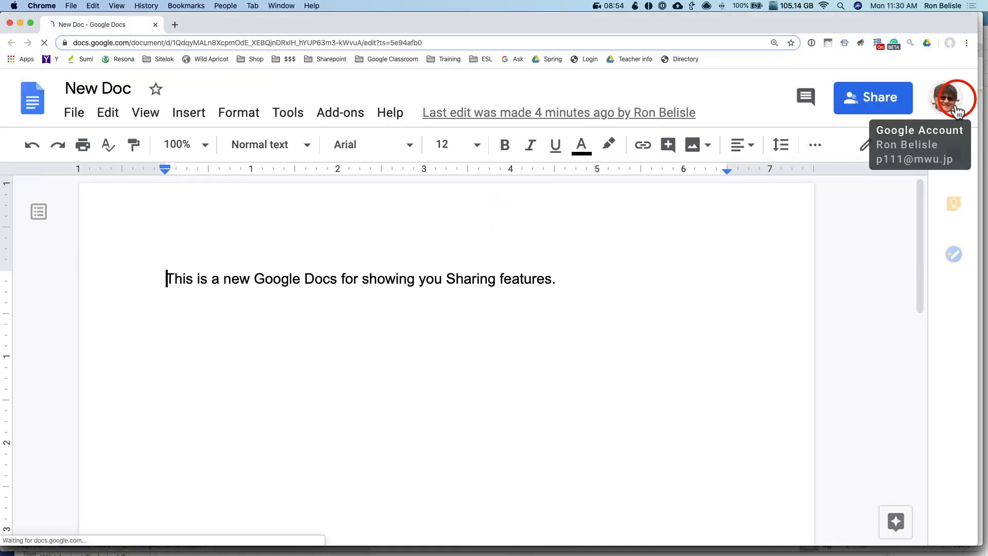
double_click(581, 278)
key(Return)
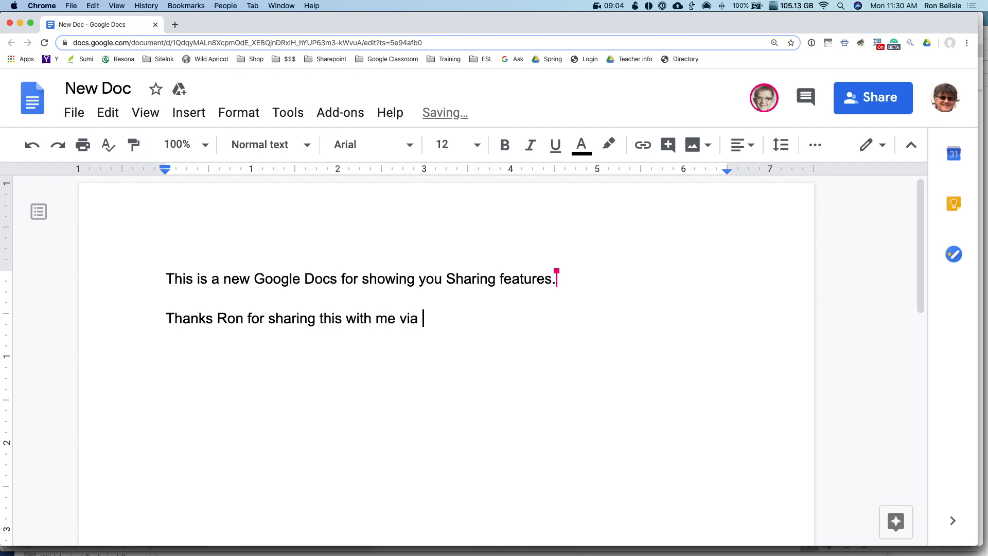
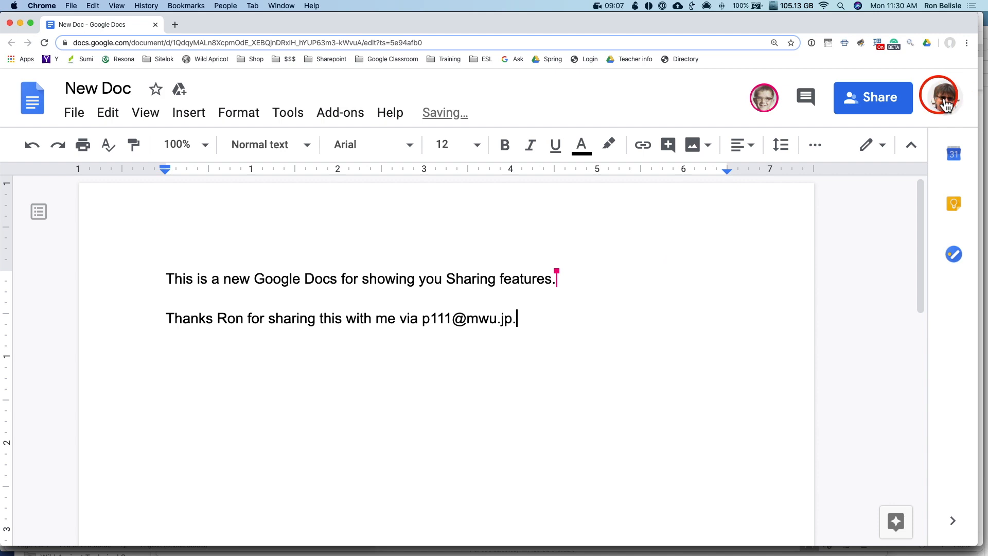
key(super+Tab)
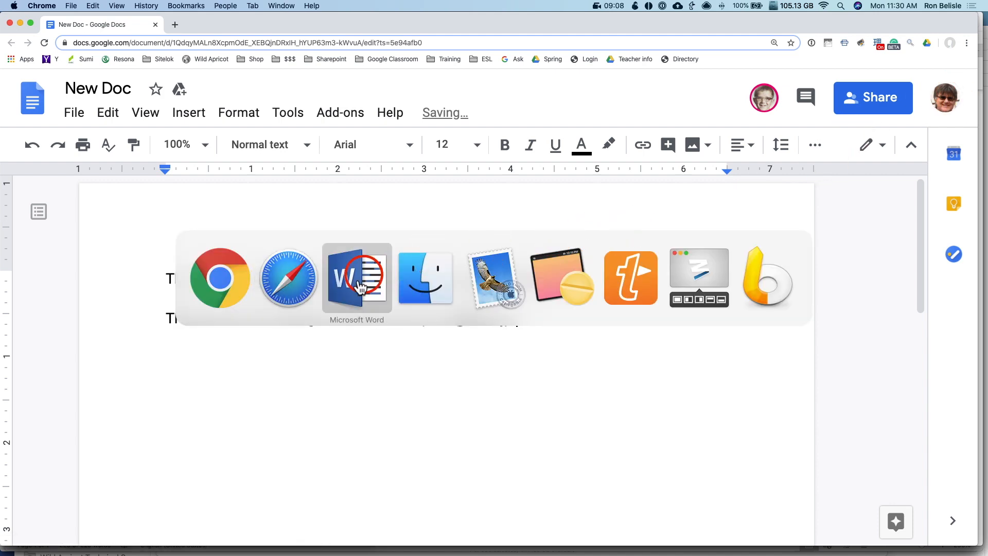
Back in the owner's Safari New Doc window, open the sharing dialog showing two people
key(super+grave)
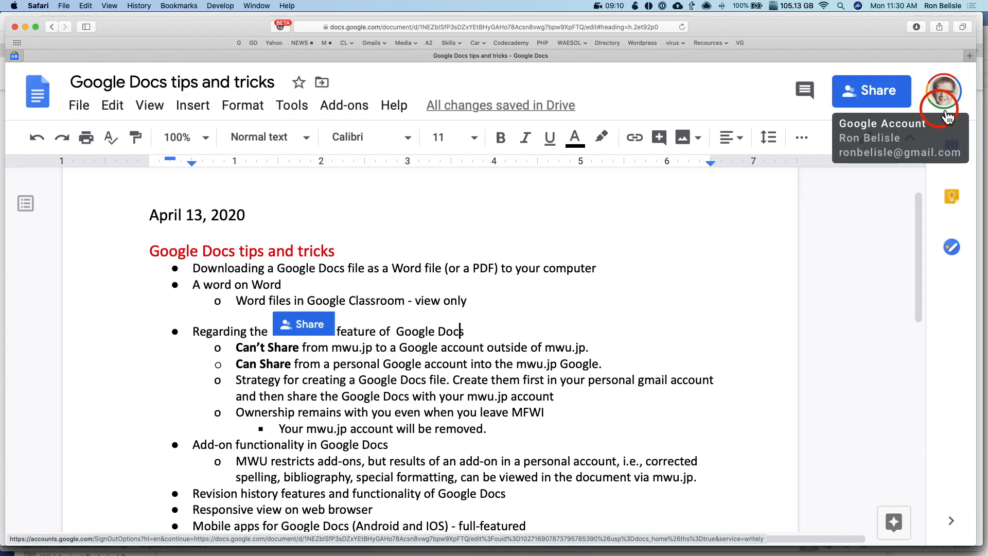
key(super+grave)
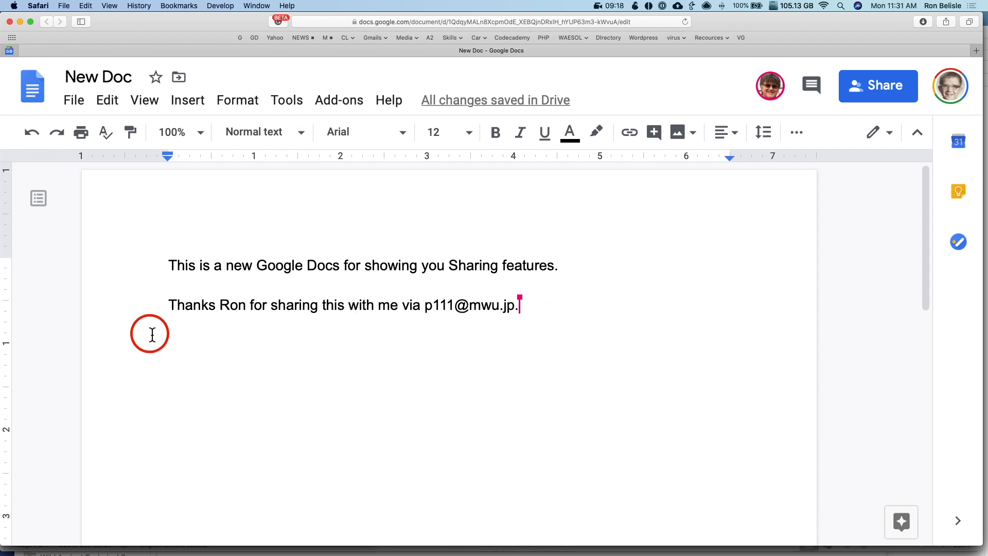
click(887, 93)
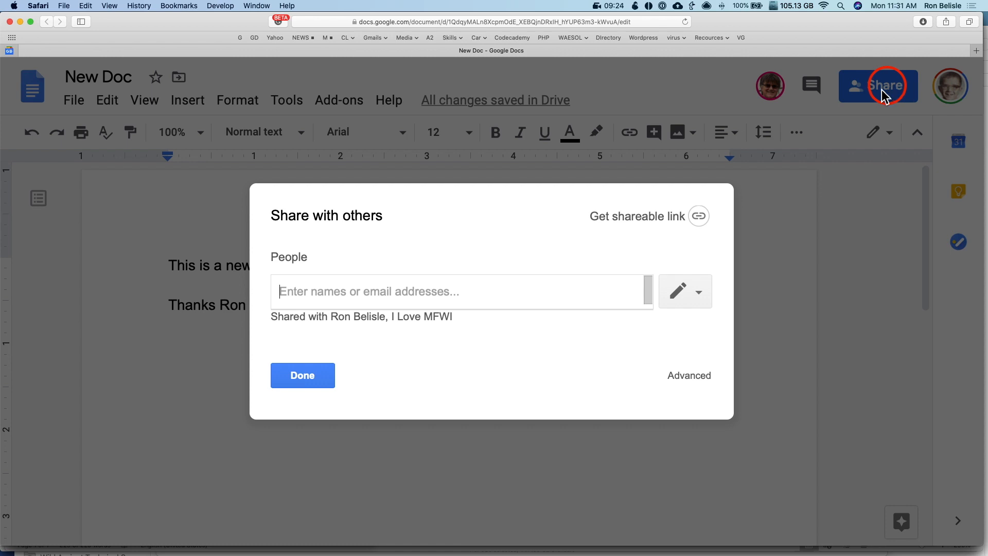
Inspect both collaborators' edit permissions in Advanced sharing settings, leave them unchanged, and close
click(690, 375)
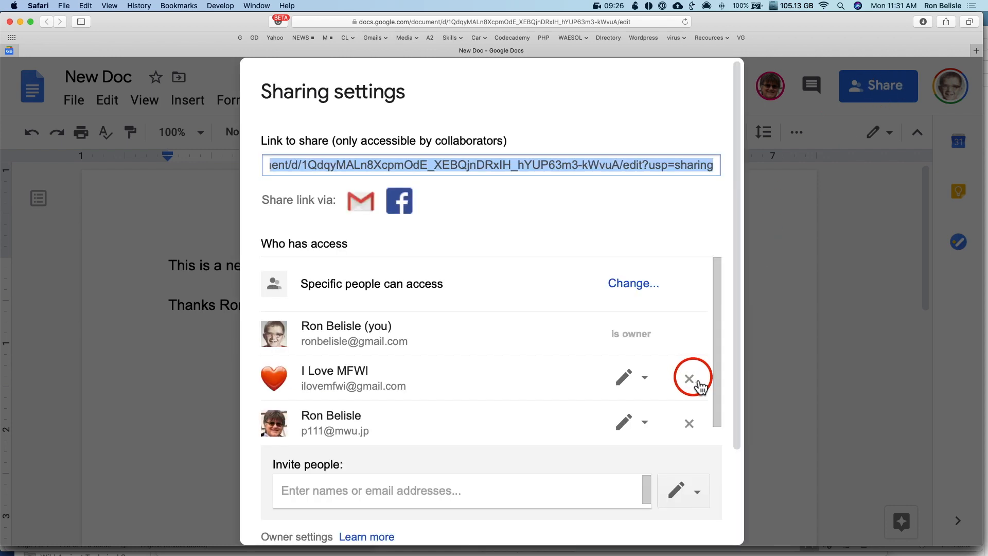
scroll(439, 365, down, 1)
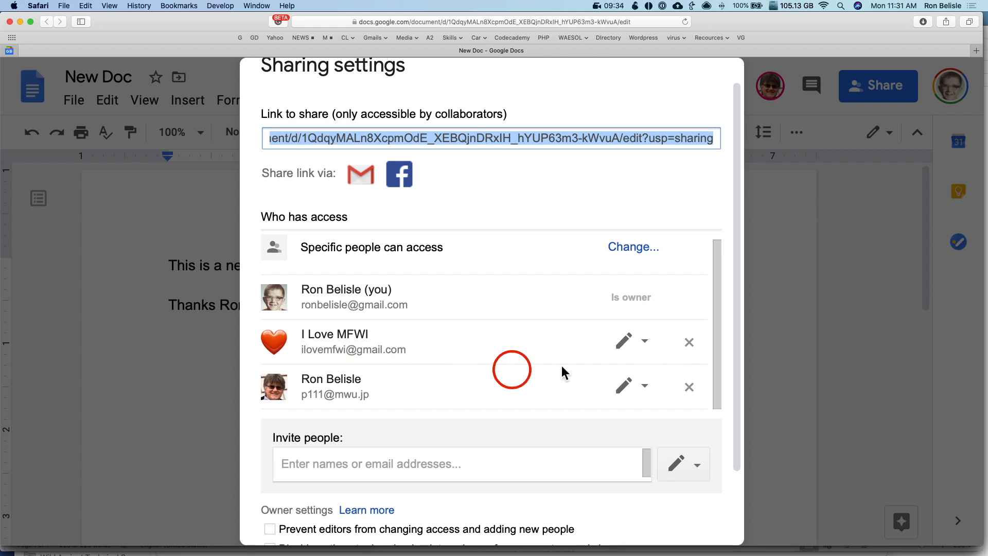
click(645, 342)
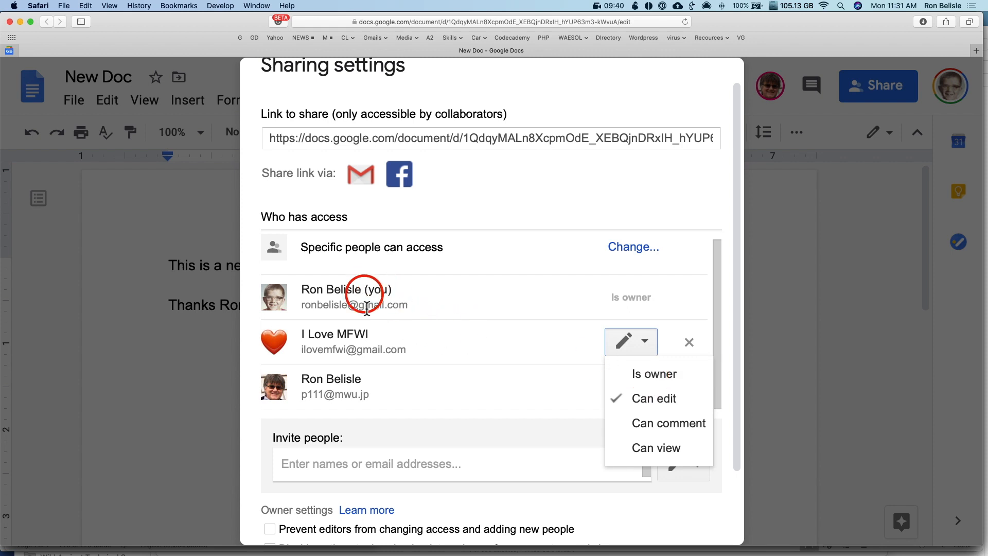
click(516, 283)
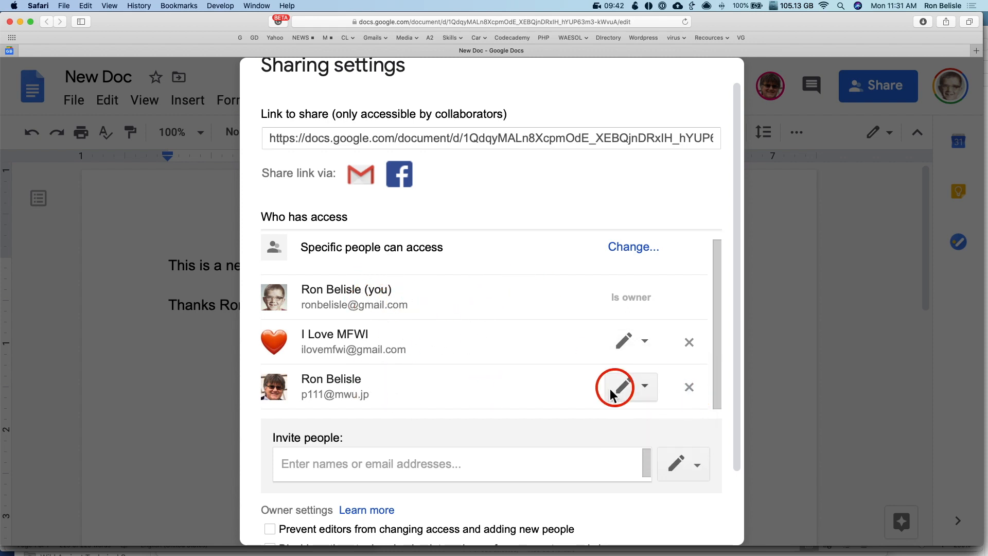
click(643, 389)
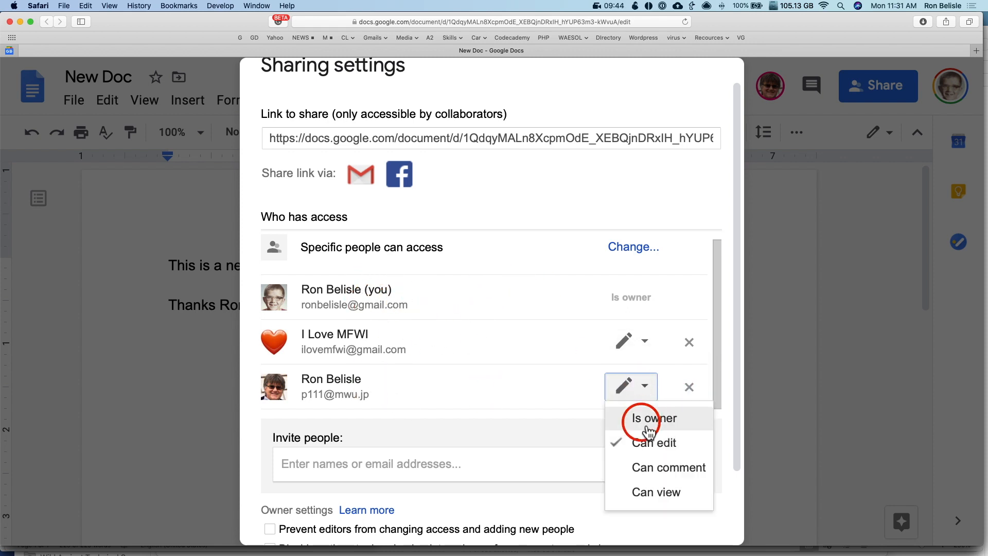
click(489, 383)
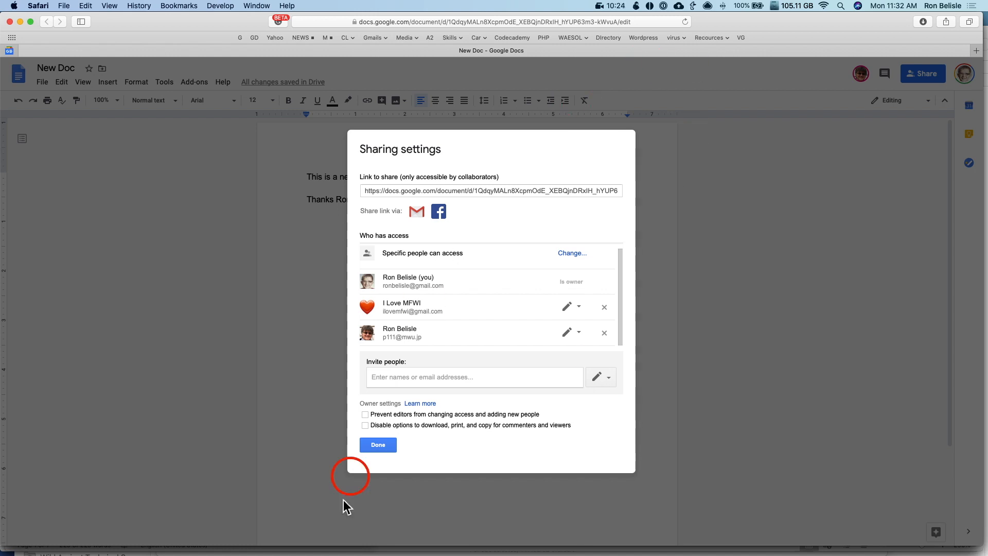
click(377, 443)
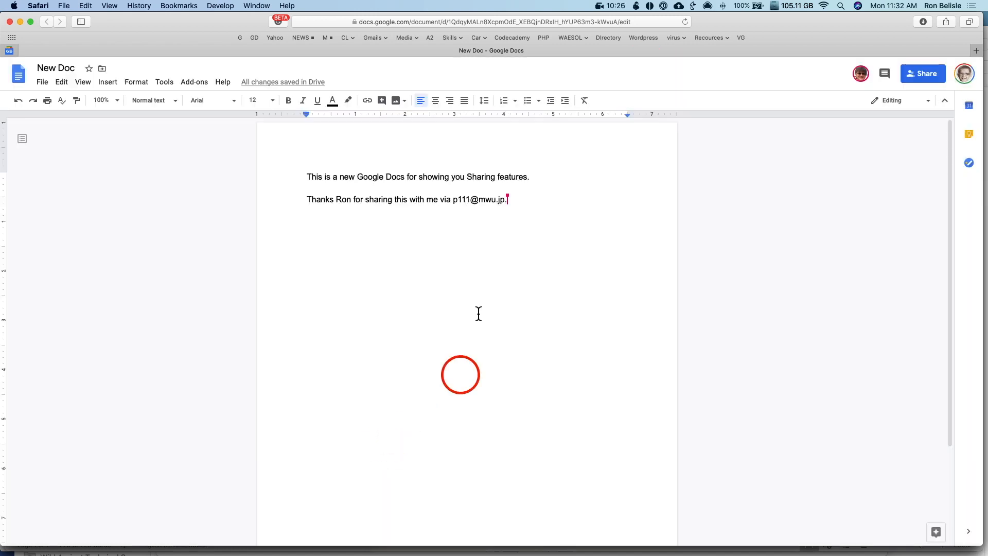
key(super+Tab)
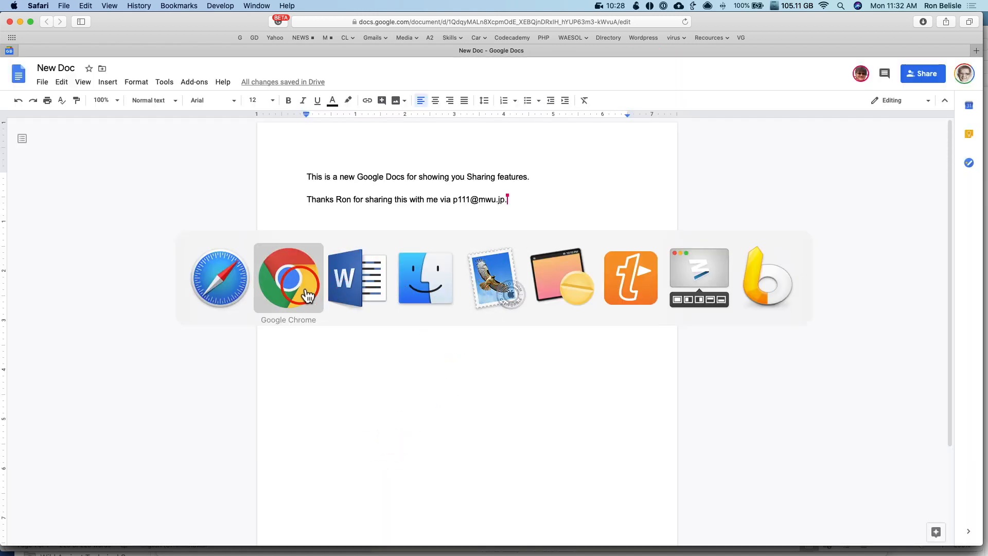
click(221, 278)
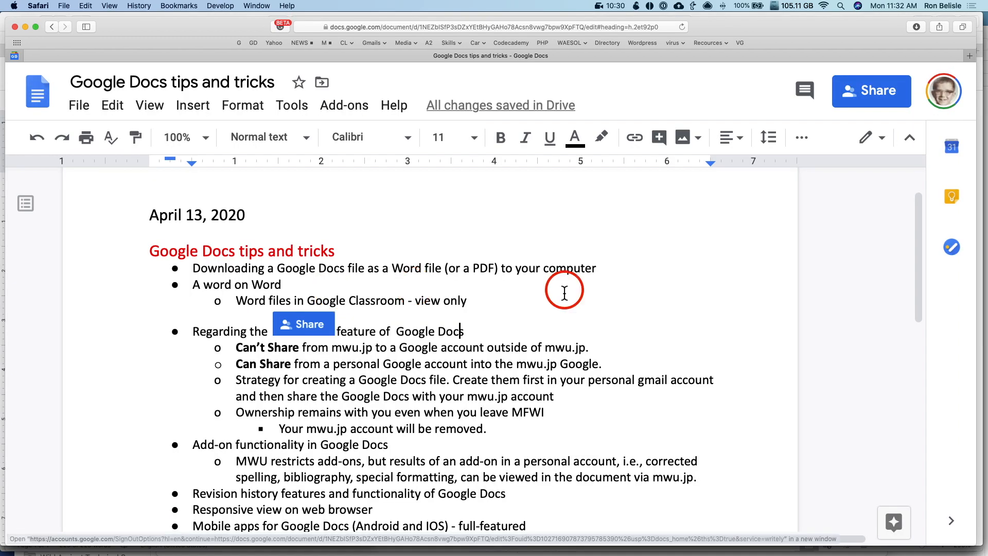
click(344, 378)
triple_click(364, 381)
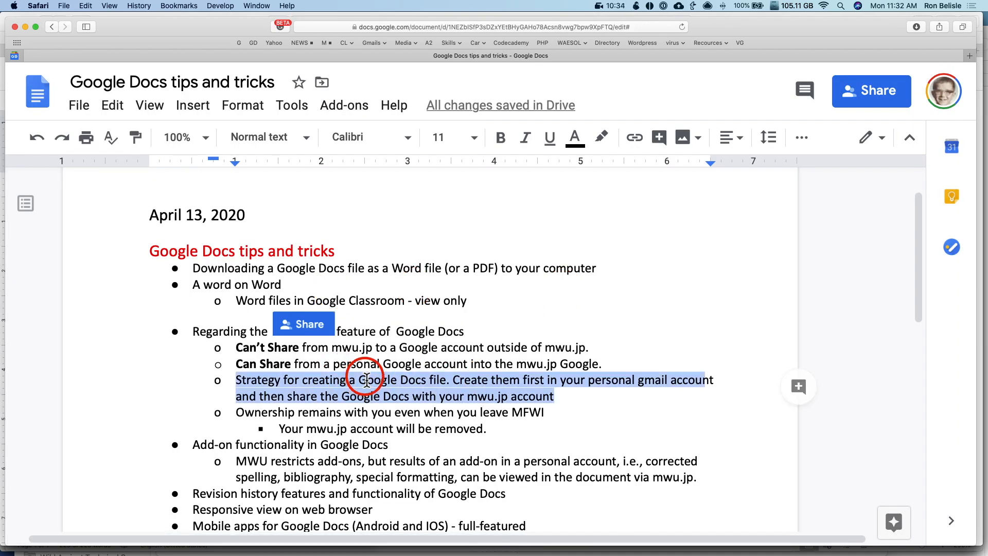
scroll(366, 381, down, 3)
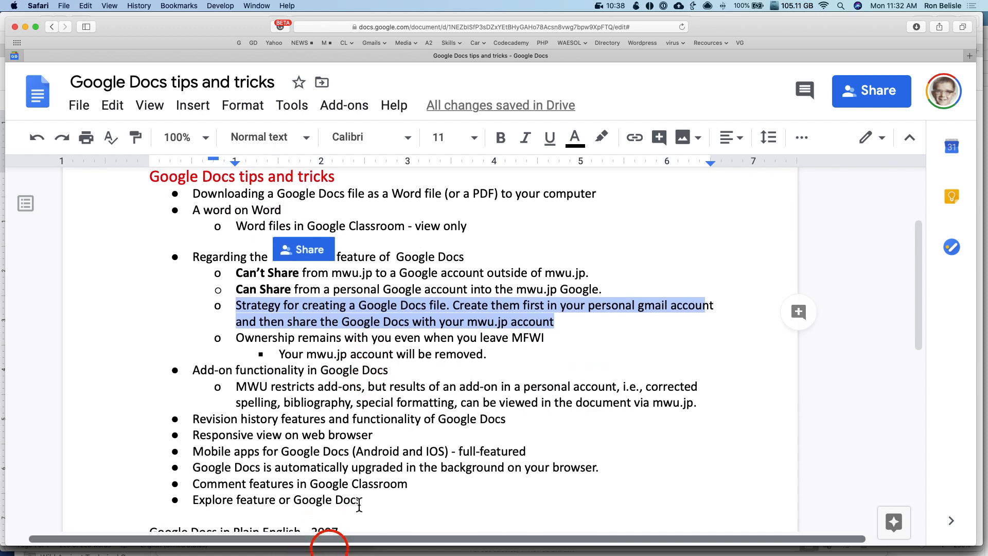
triple_click(379, 273)
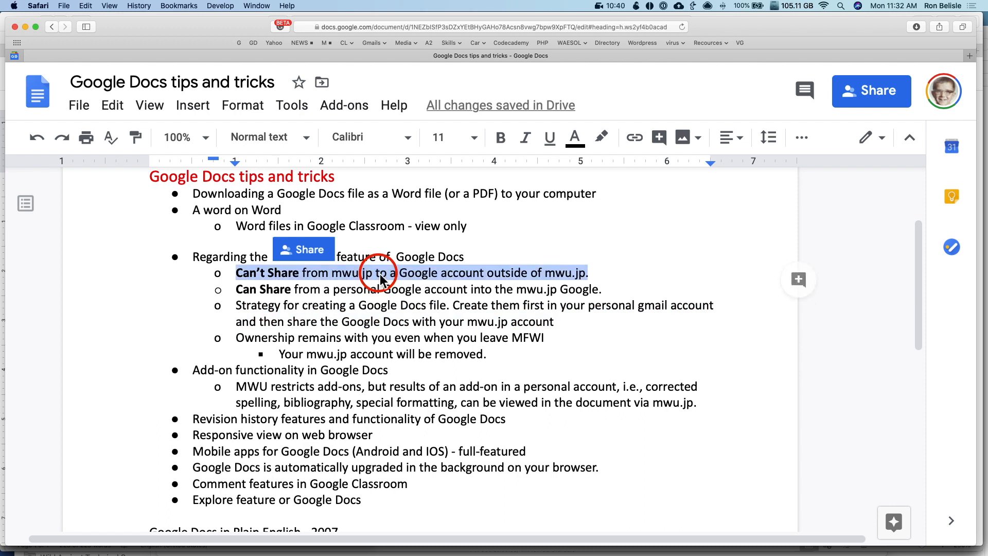
click(330, 321)
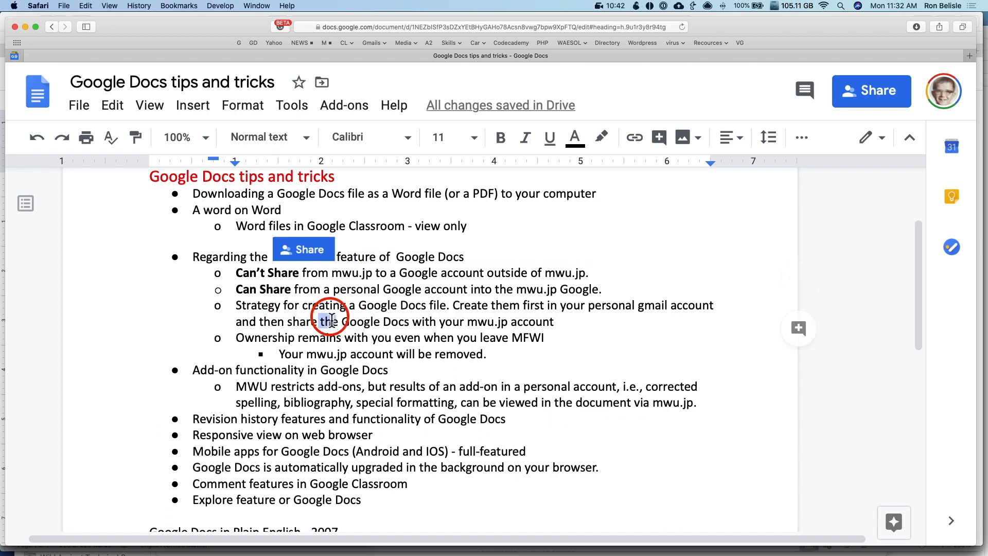
triple_click(330, 318)
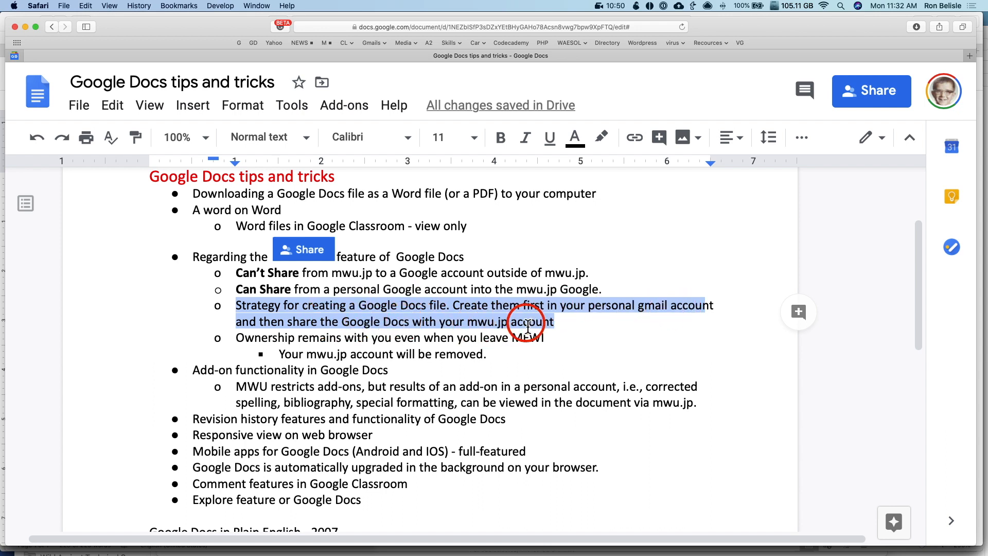
double_click(345, 338)
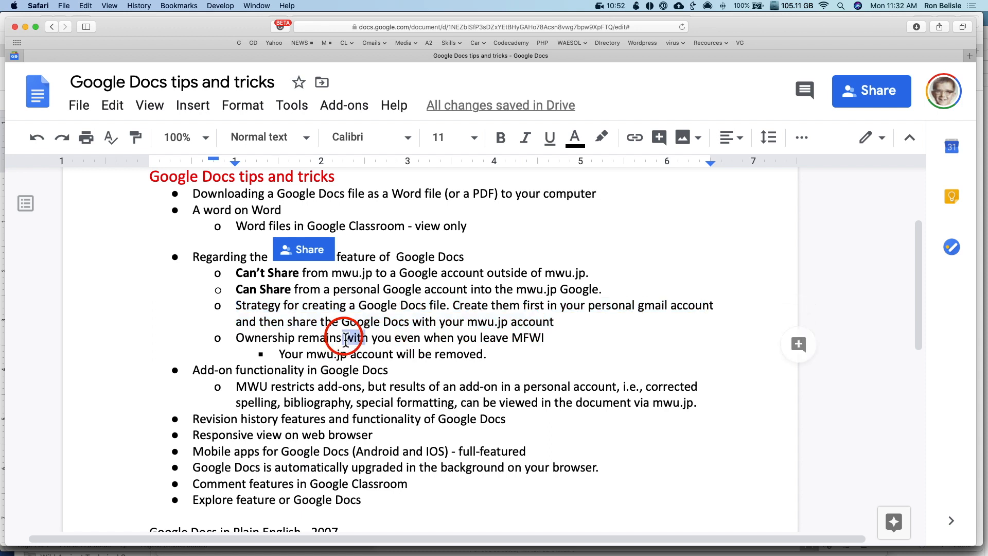
click(345, 339)
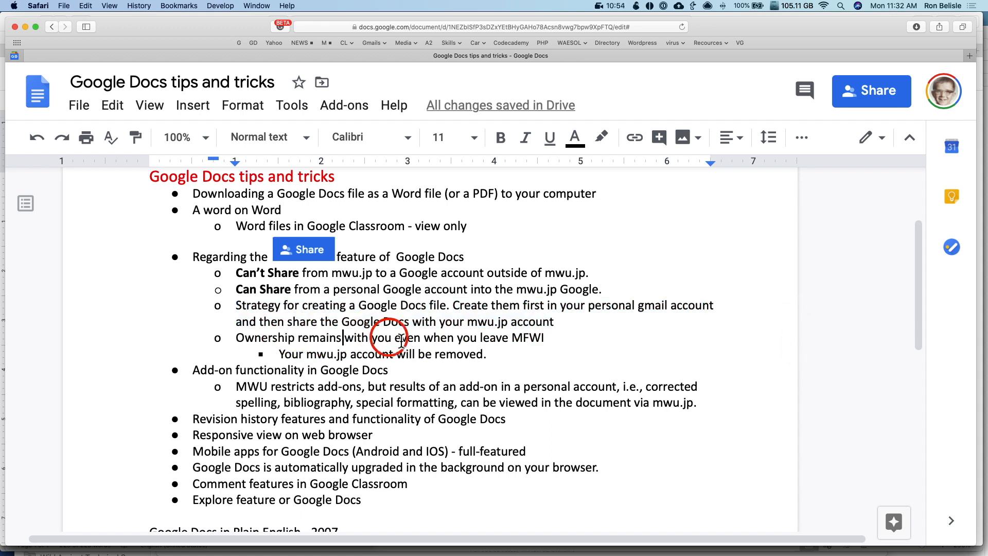
triple_click(533, 340)
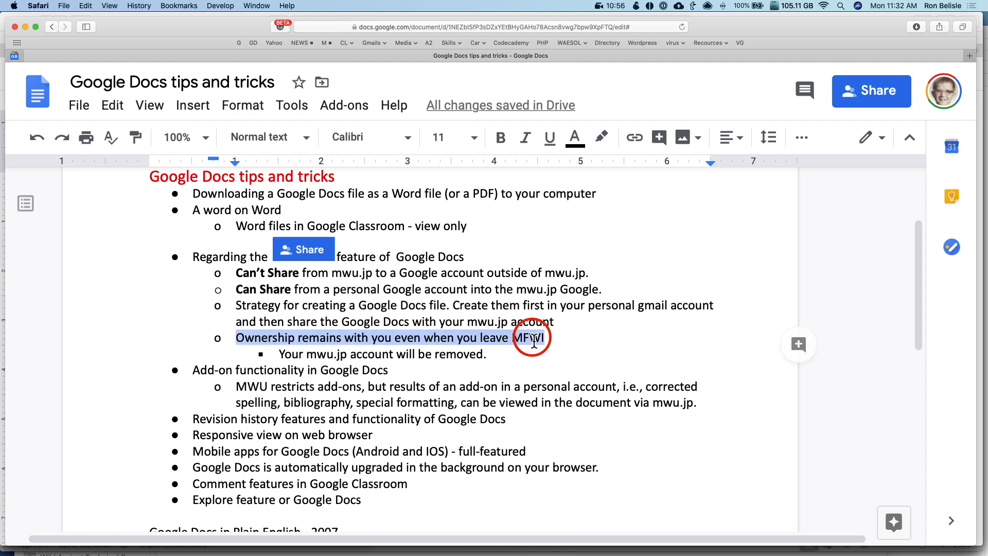
triple_click(399, 354)
scroll(430, 355, down, 2)
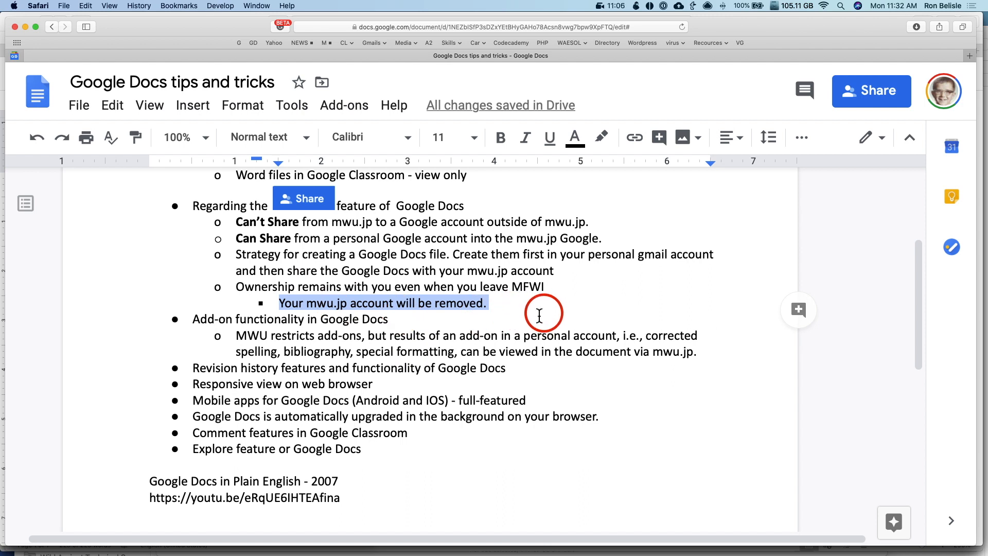
triple_click(448, 303)
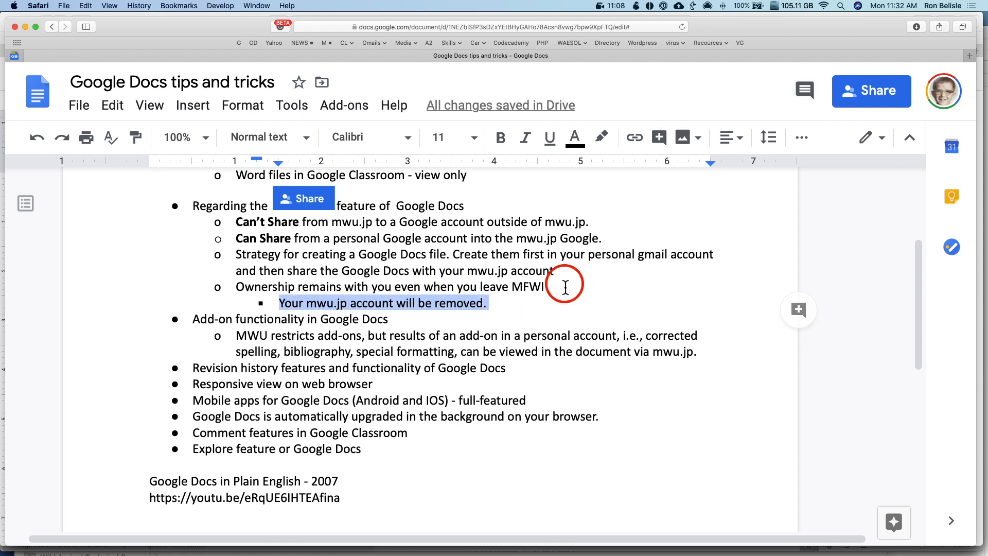
click(330, 308)
double_click(338, 307)
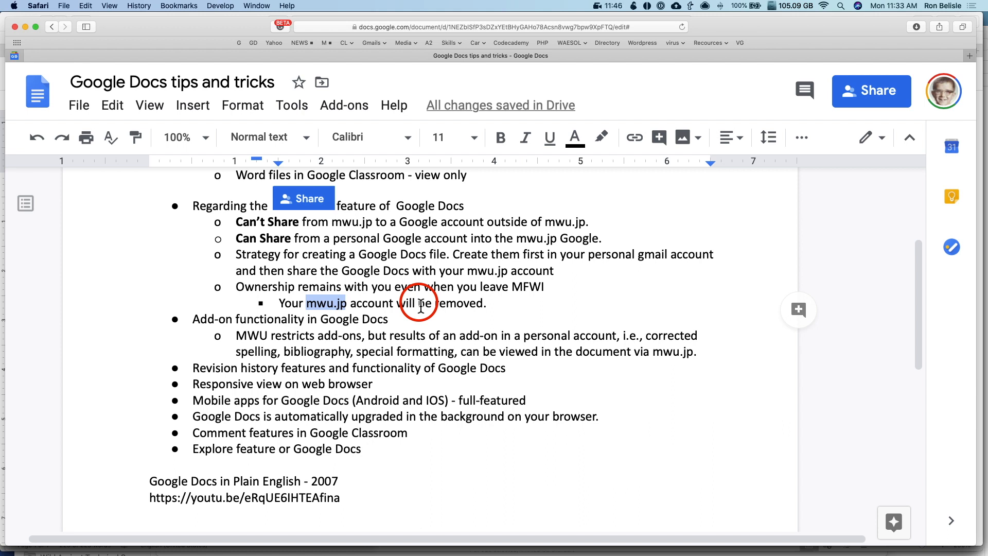
triple_click(317, 320)
scroll(329, 320, up, 3)
scroll(329, 320, up, 2)
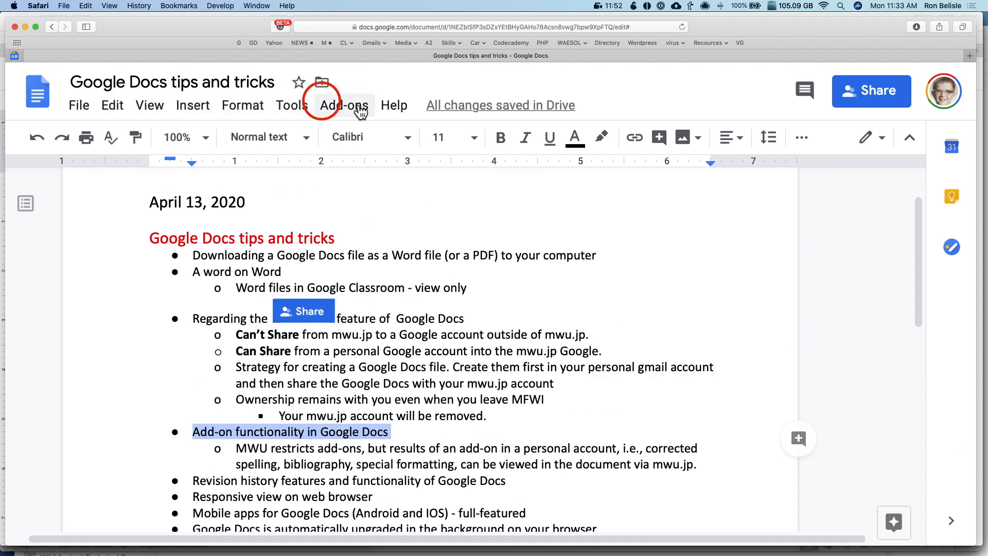
click(362, 111)
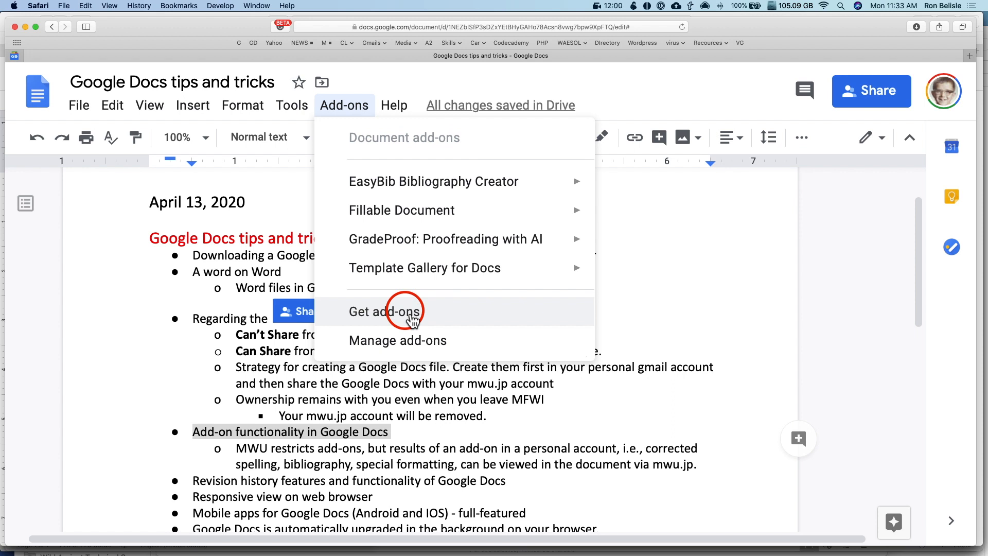
click(413, 320)
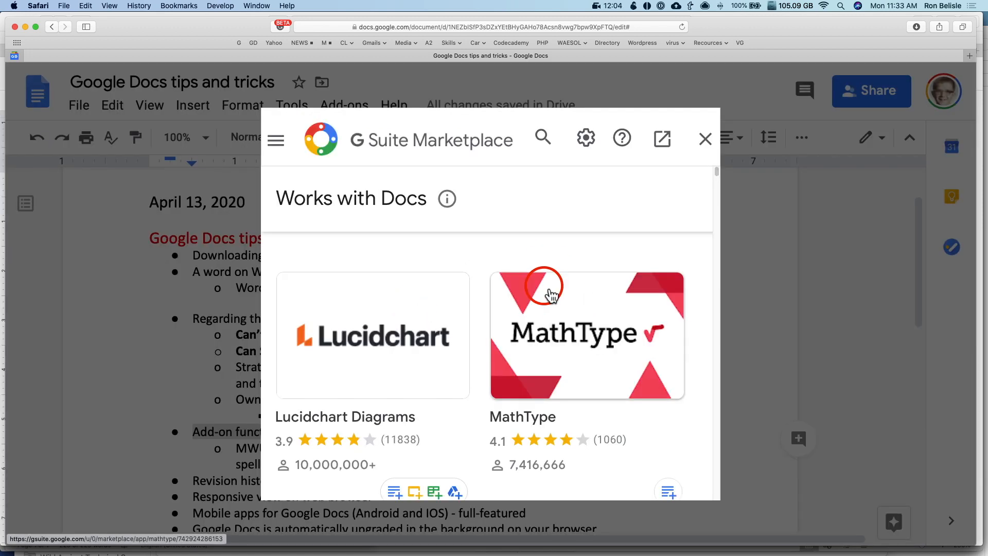
scroll(551, 296, down, 3)
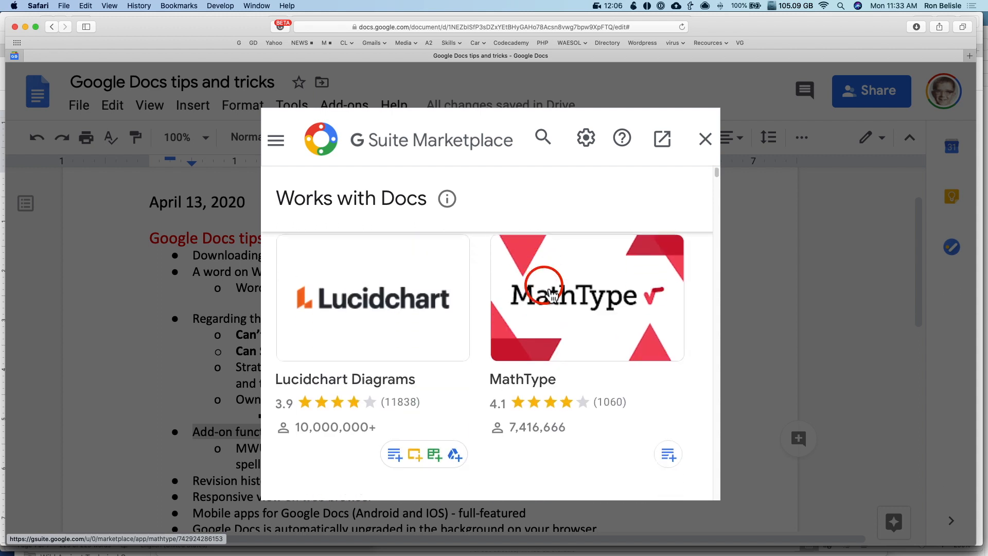
scroll(550, 296, down, 10)
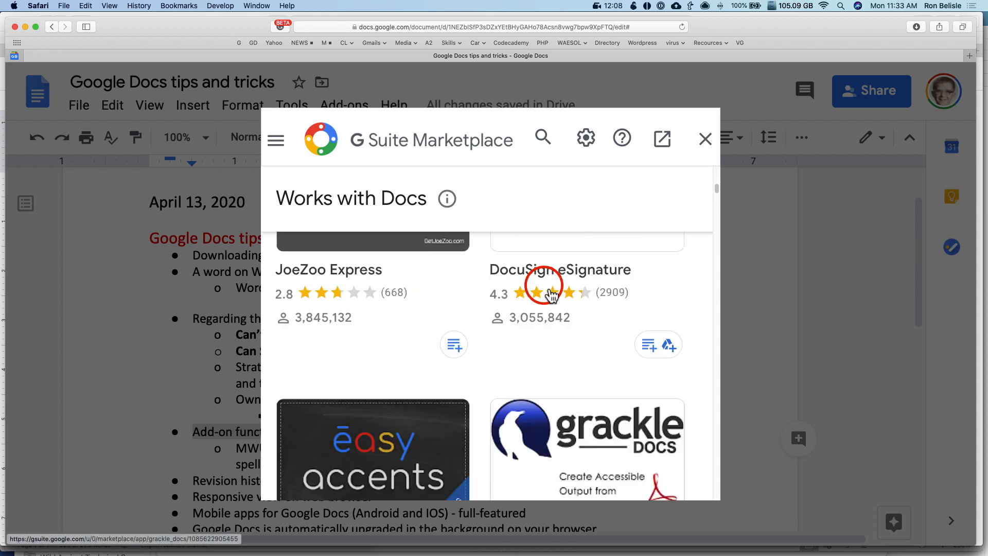
scroll(550, 296, up, 13)
scroll(551, 296, down, 5)
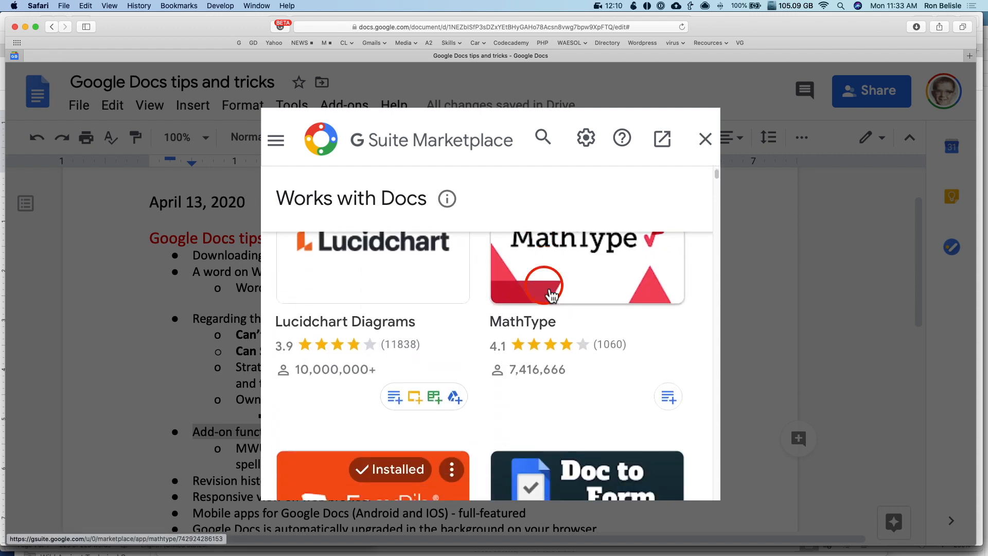
scroll(550, 296, down, 2)
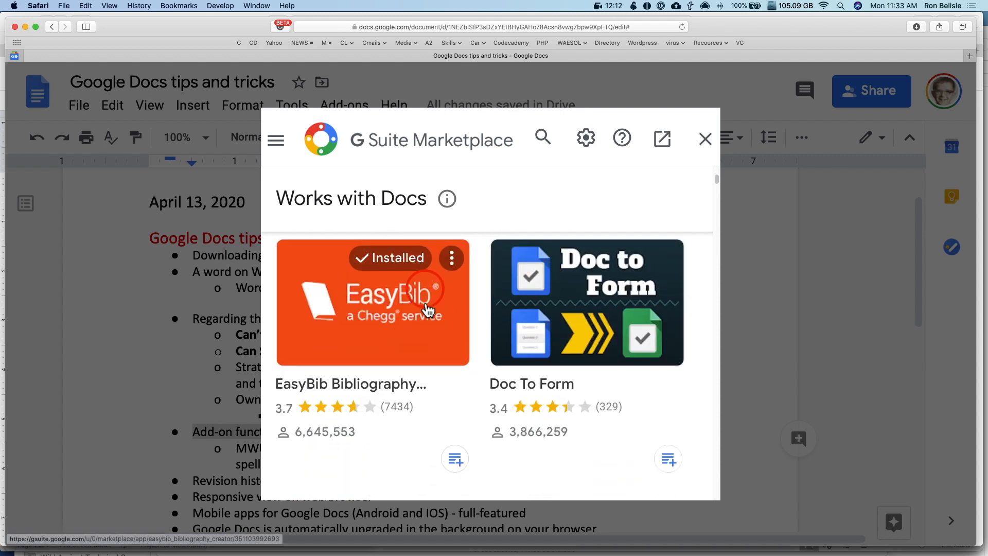
scroll(522, 313, down, 3)
scroll(522, 313, up, 4)
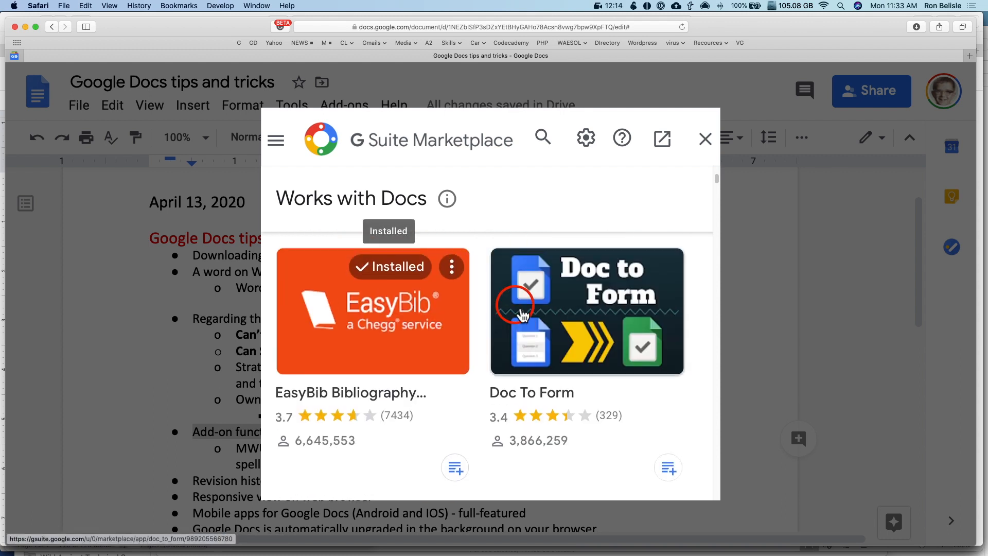
scroll(522, 314, down, 2)
scroll(522, 315, down, 9)
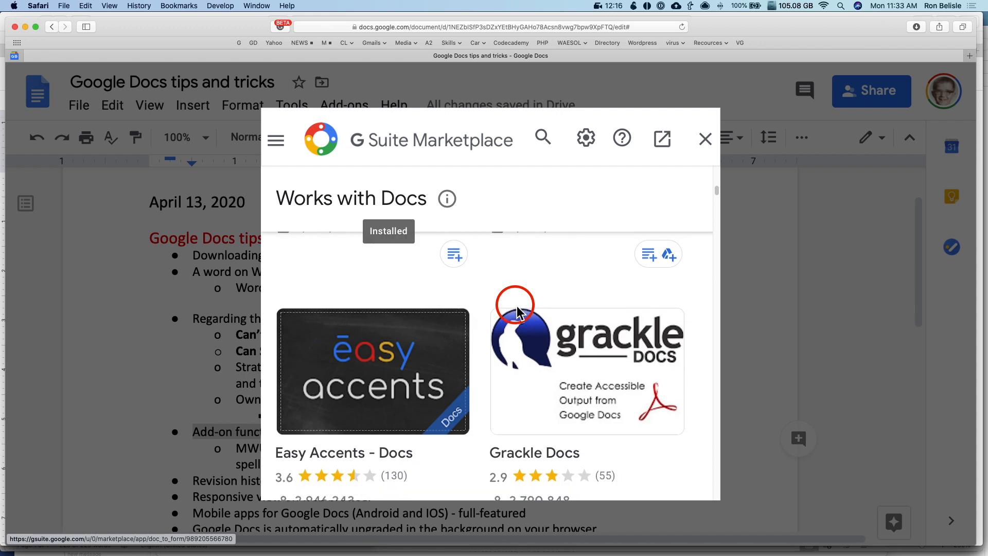
scroll(522, 315, up, 15)
click(705, 139)
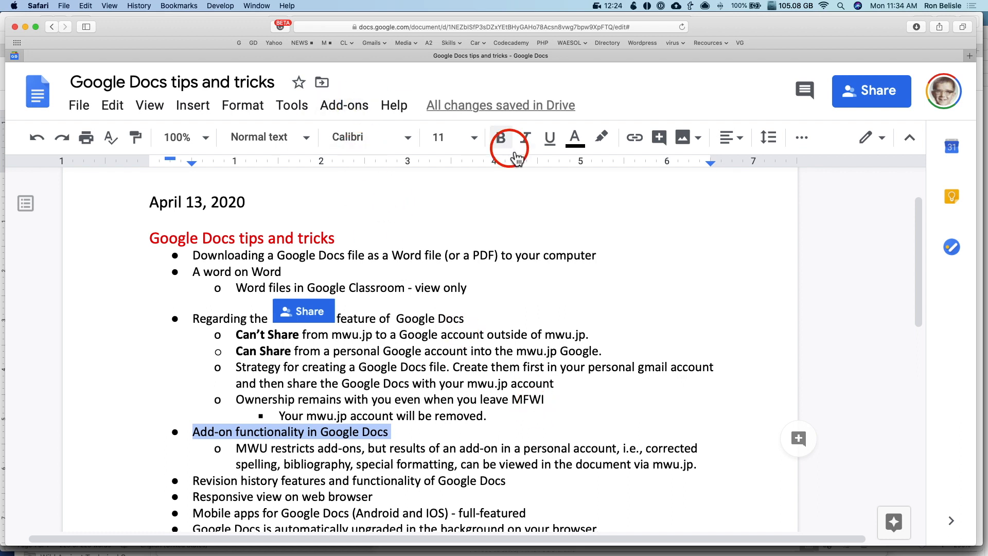
From the second account's New Doc, check EasyBib in Get add-ons shows 'Install disabled by admin'
key(super+Tab)
click(307, 297)
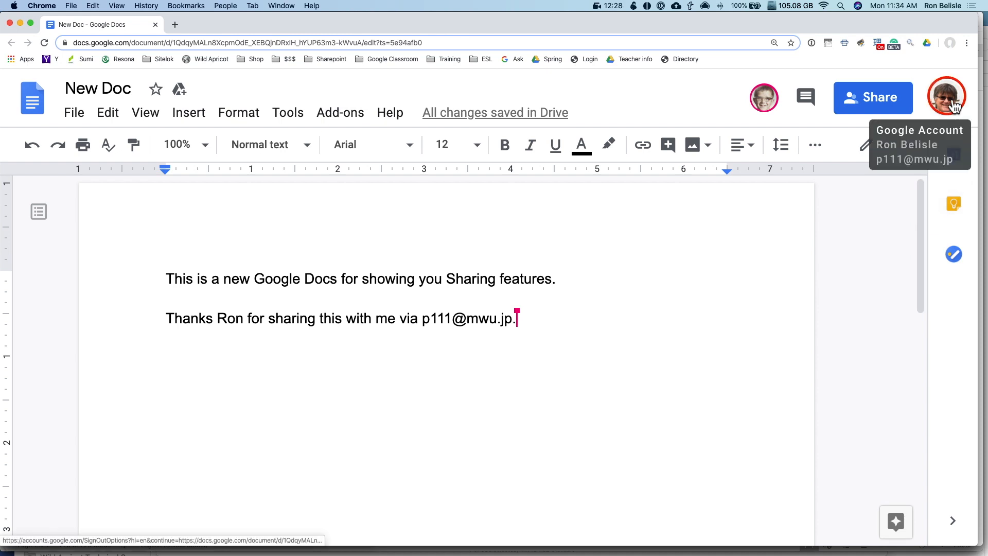
click(334, 112)
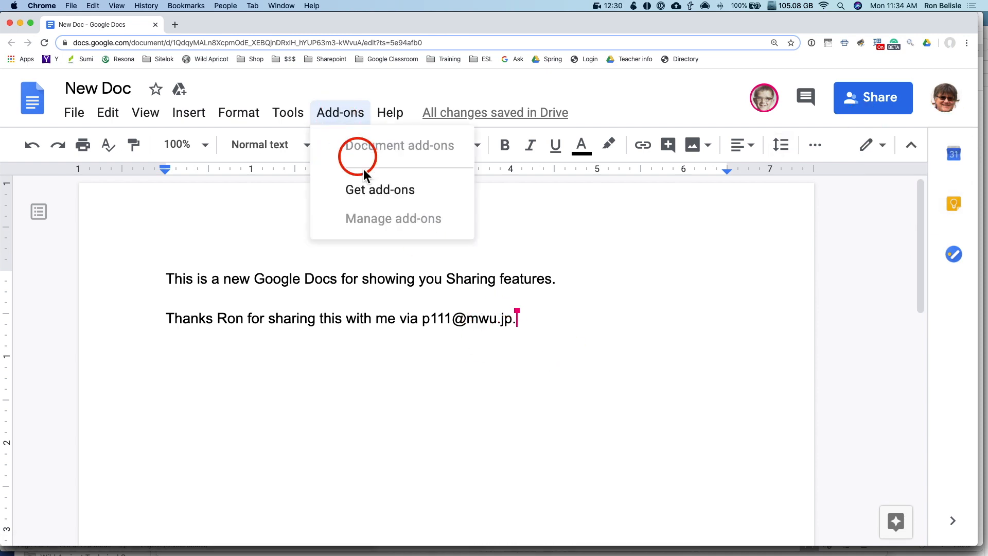
click(377, 203)
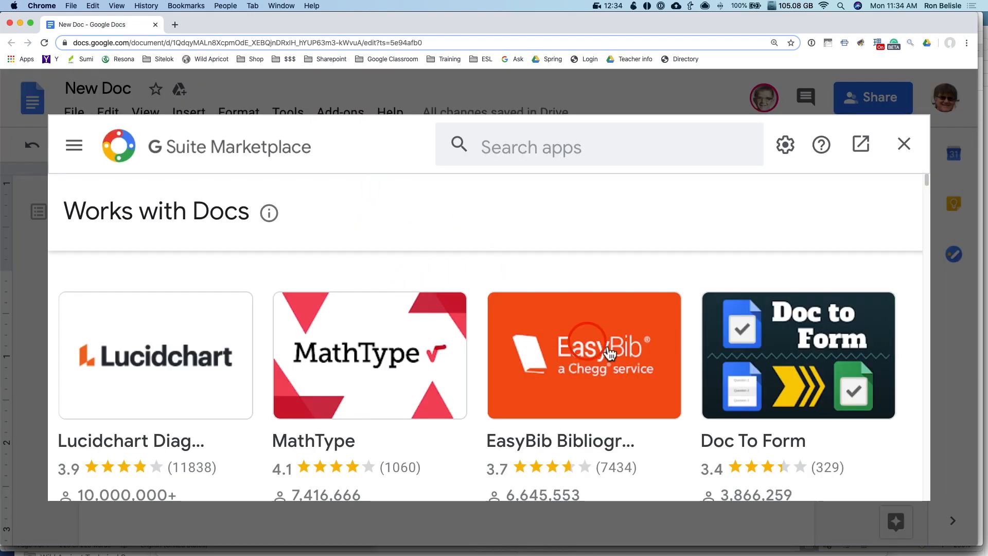
scroll(583, 368, down, 2)
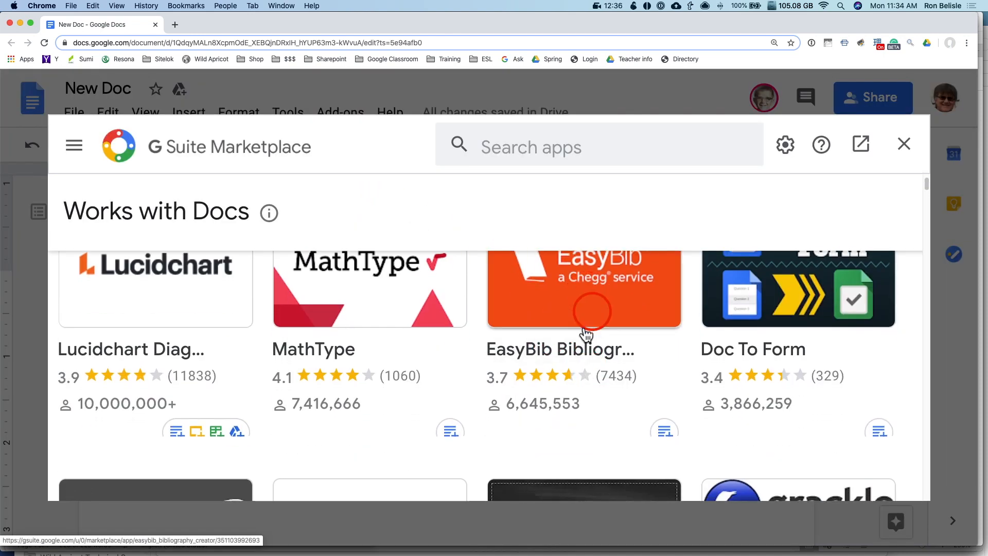
click(578, 315)
drag(389, 386, 717, 390)
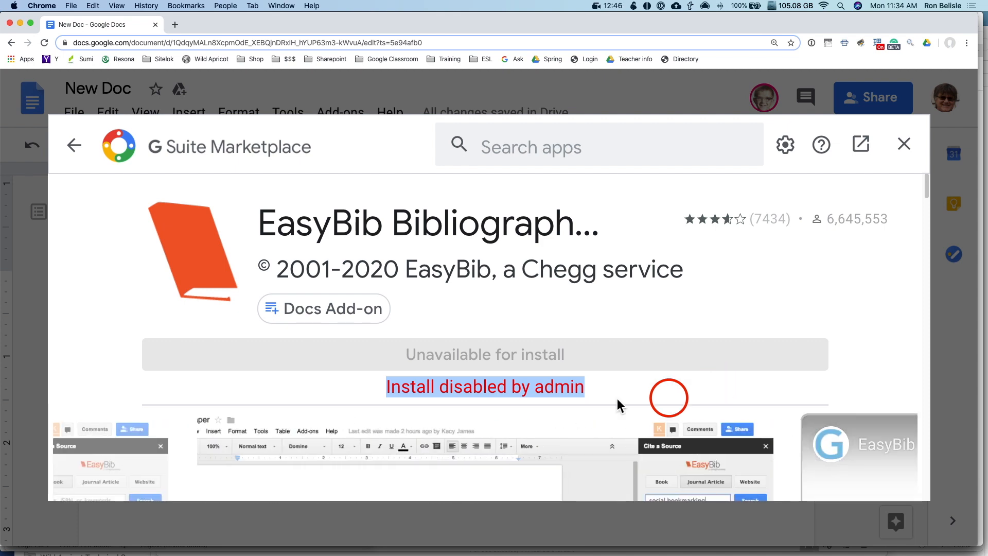
click(904, 144)
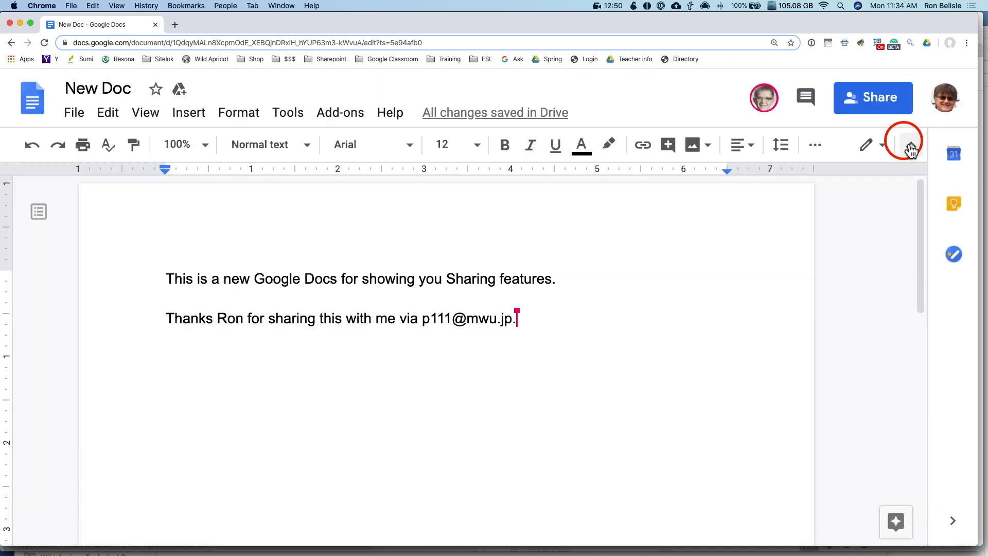
key(super+Tab)
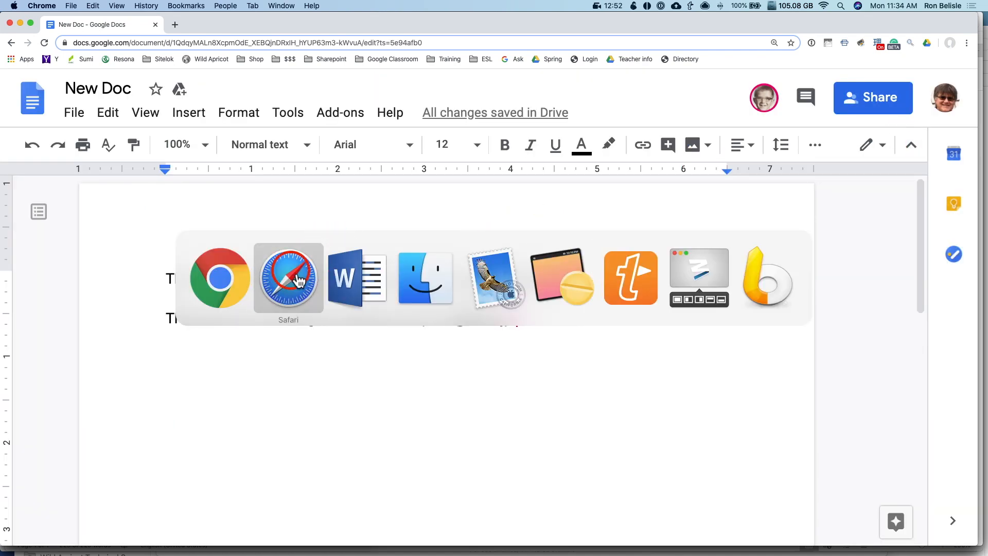
click(288, 278)
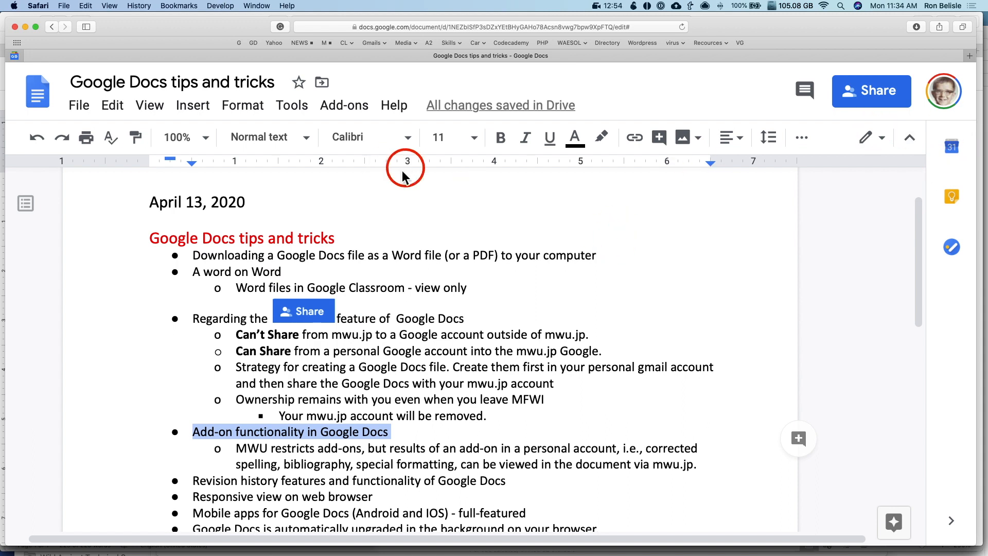
click(344, 105)
click(383, 193)
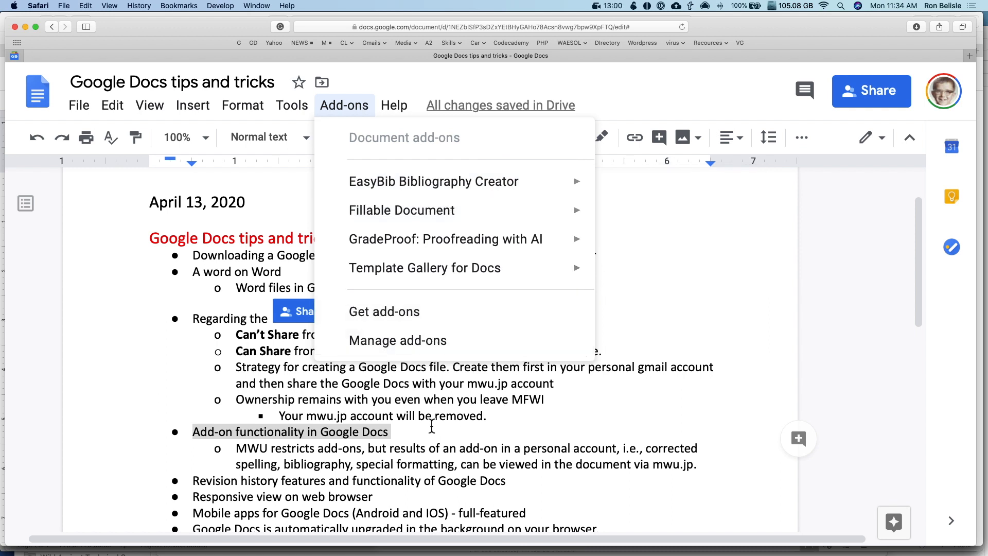
mouse_move(420, 281)
click(449, 369)
scroll(449, 368, down, 4)
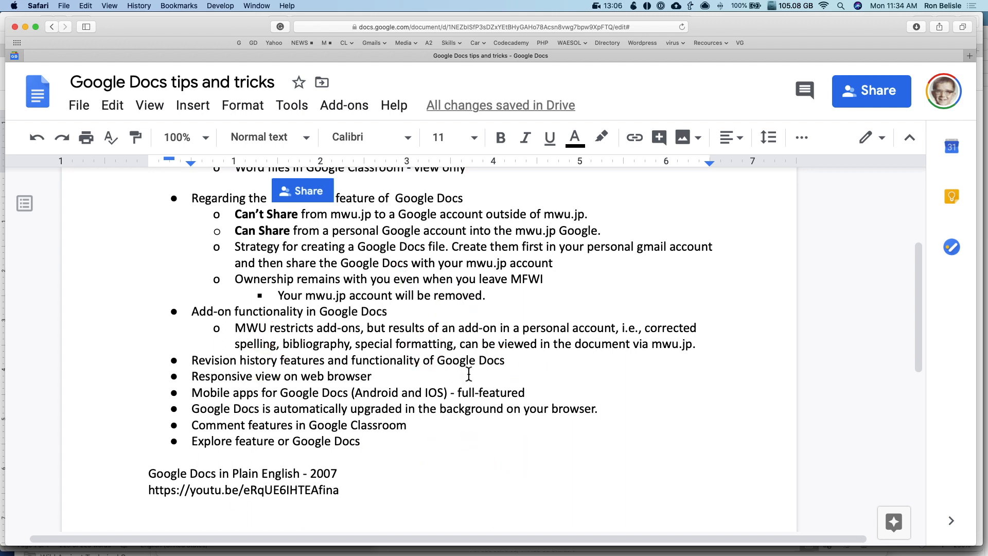
click(442, 254)
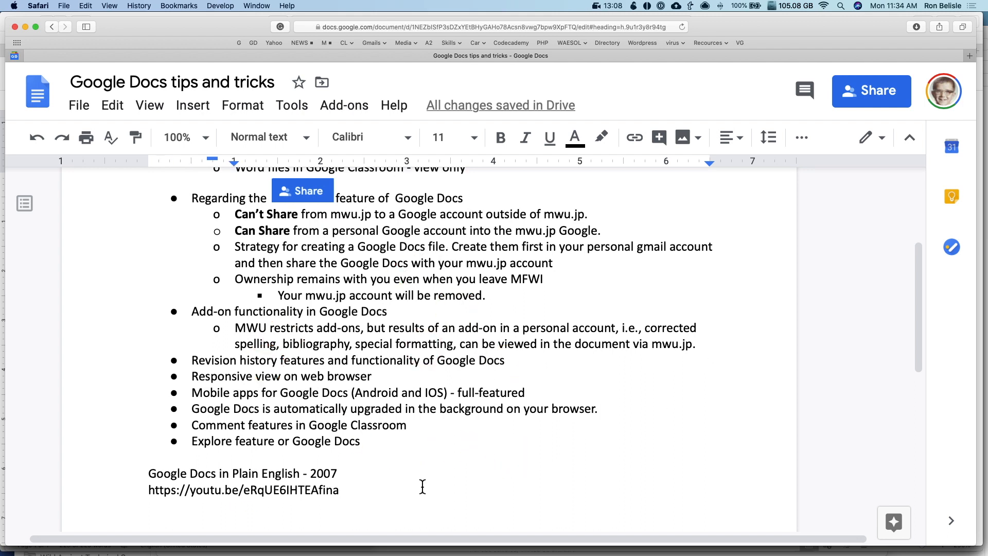
scroll(489, 360, down, 7)
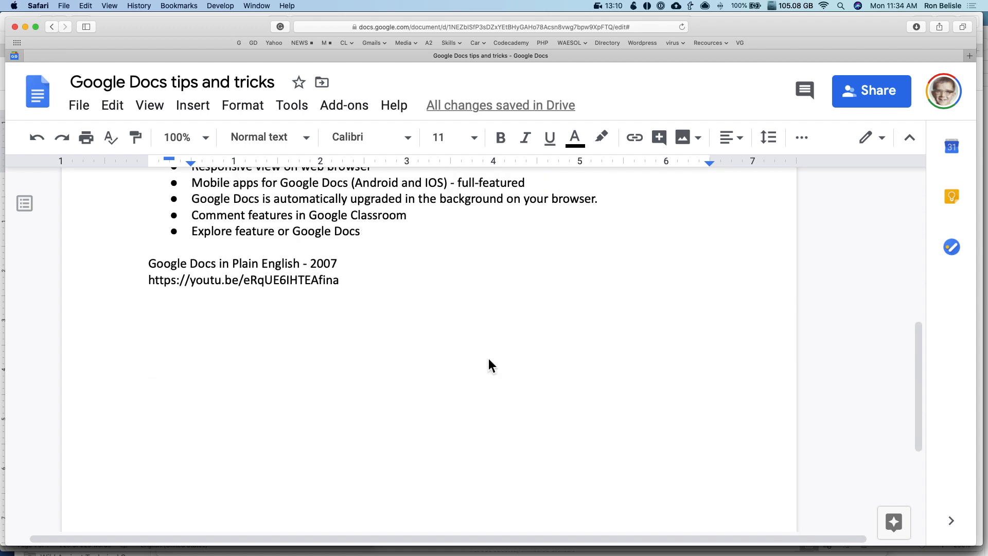
scroll(411, 391, up, 5)
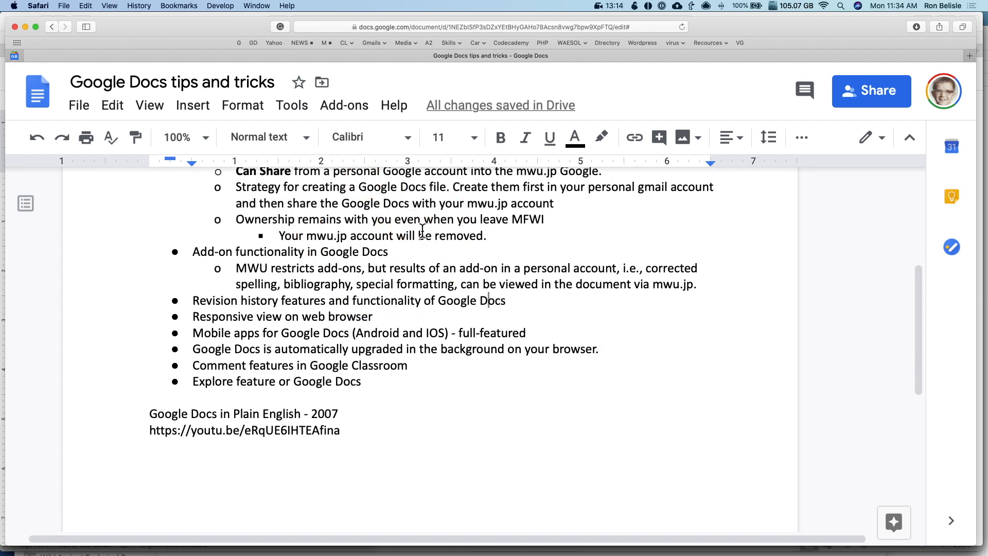
scroll(417, 228, up, 3)
scroll(417, 228, up, 4)
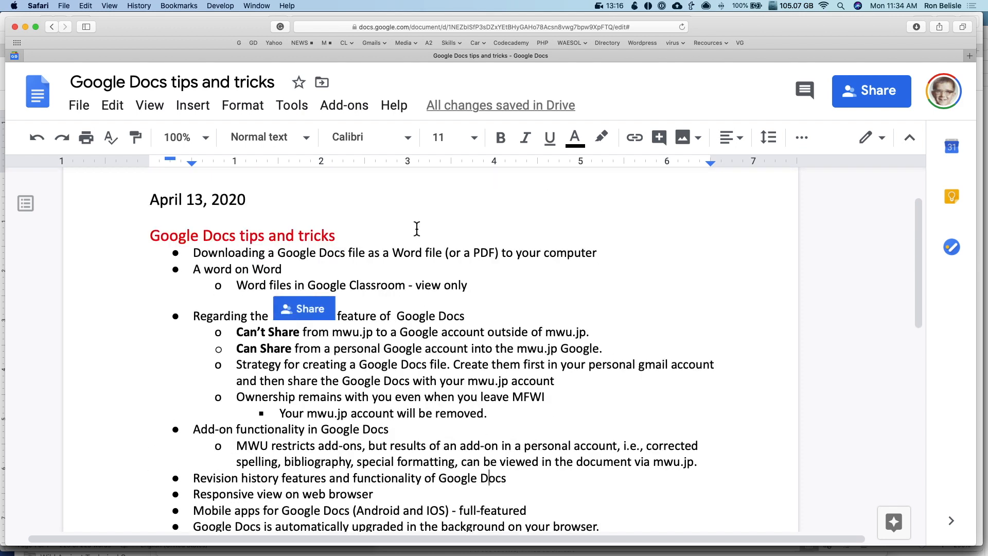
scroll(417, 228, down, 10)
scroll(416, 228, down, 1)
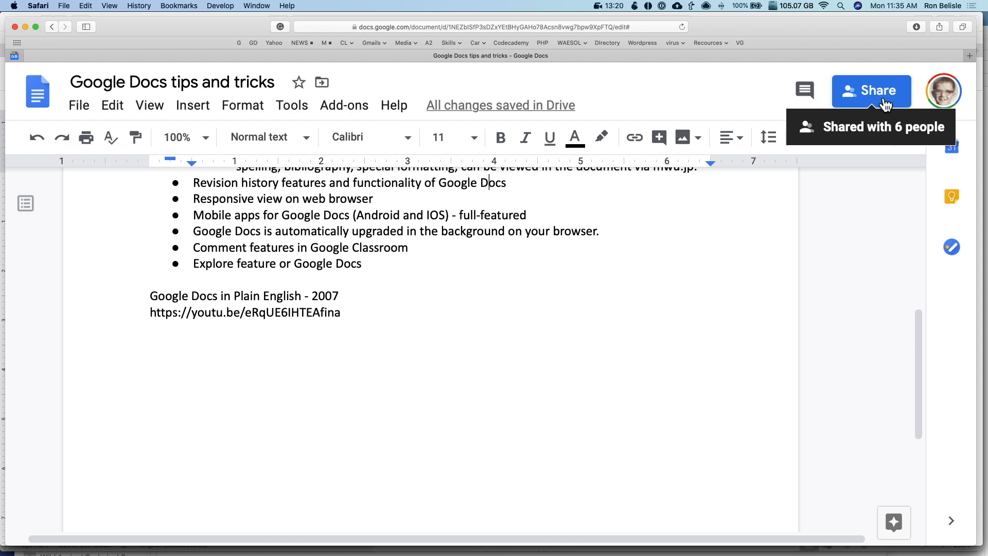
key(super+Tab)
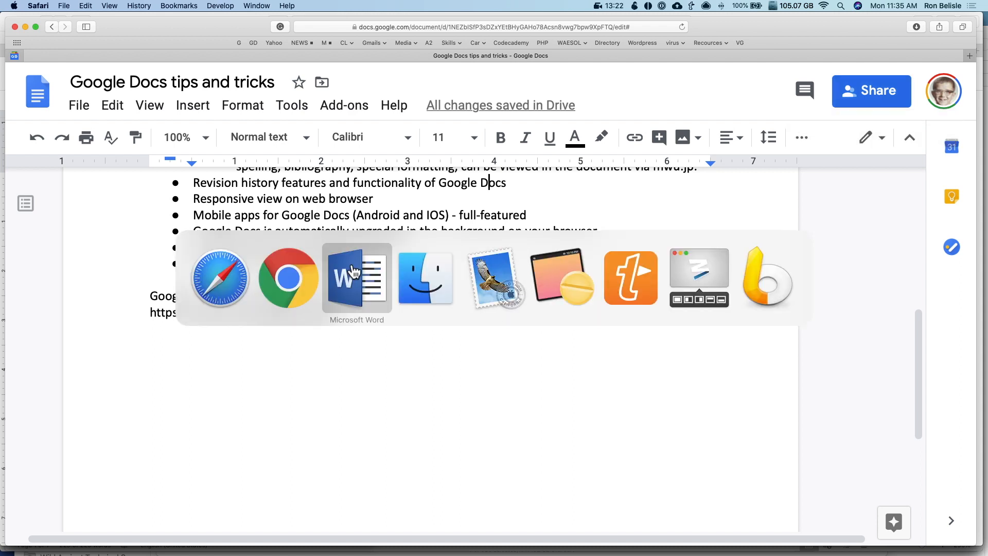
click(285, 271)
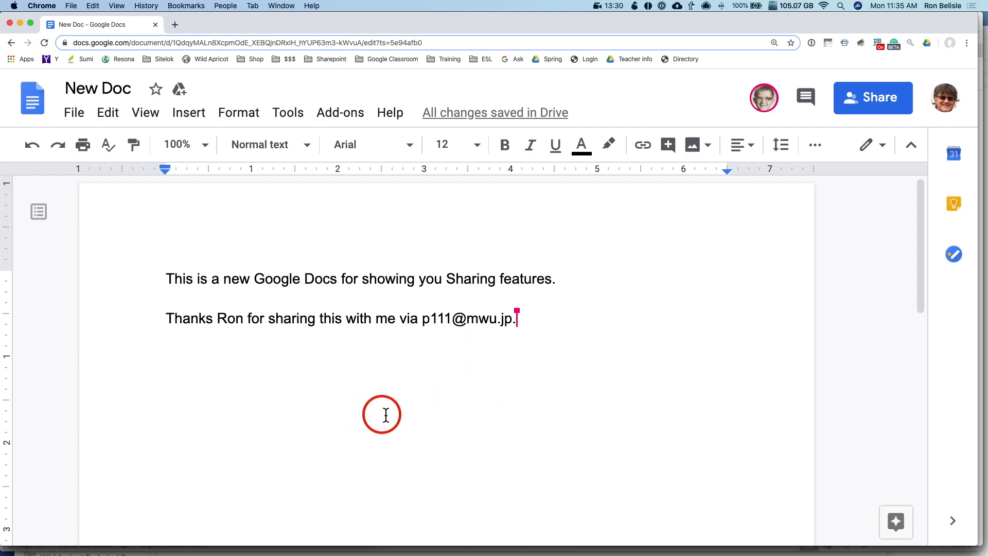
key(super+Tab)
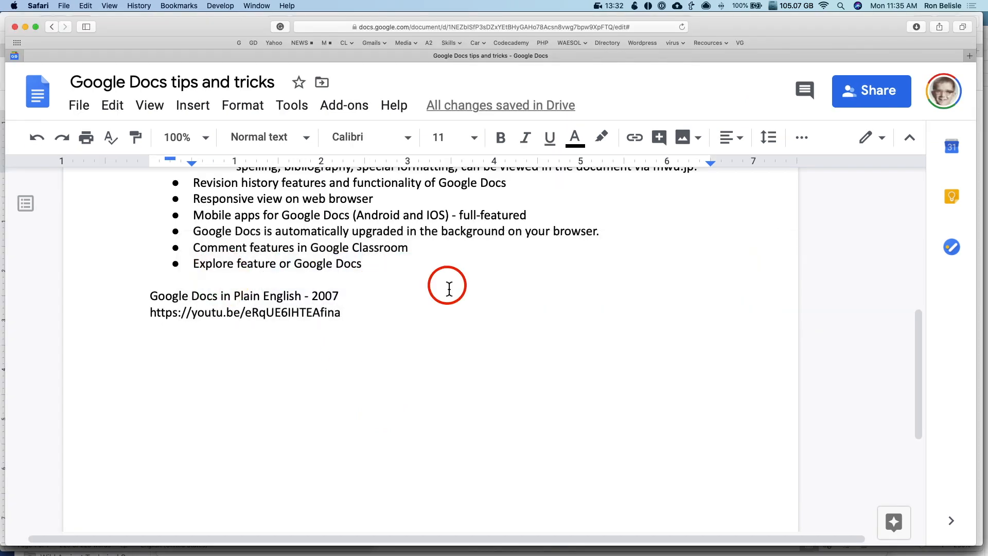
scroll(447, 287, up, 10)
scroll(449, 289, down, 3)
scroll(448, 288, down, 3)
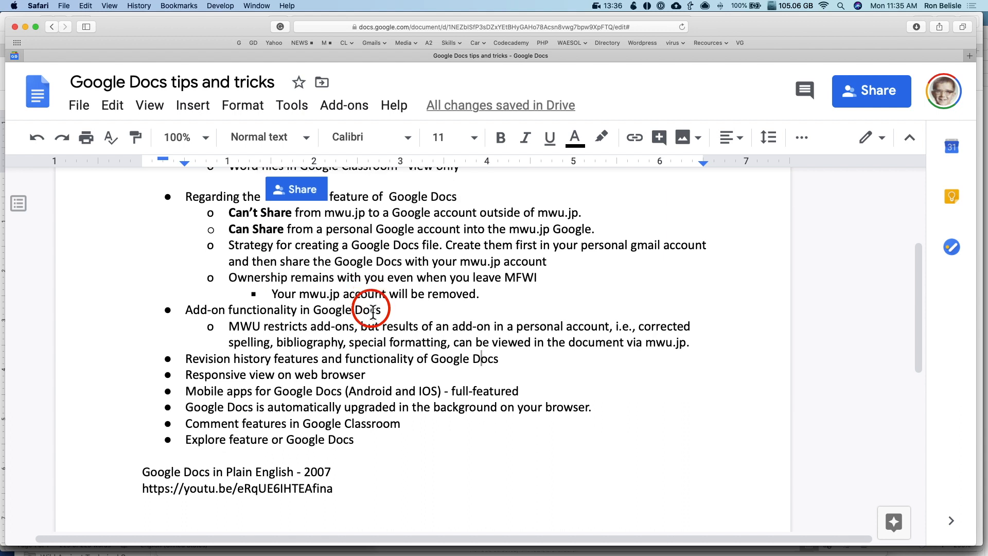
scroll(372, 309, down, 3)
Delete 'and functionality' from the Revision history bullet, then use Edit > Undo and open File
triple_click(236, 312)
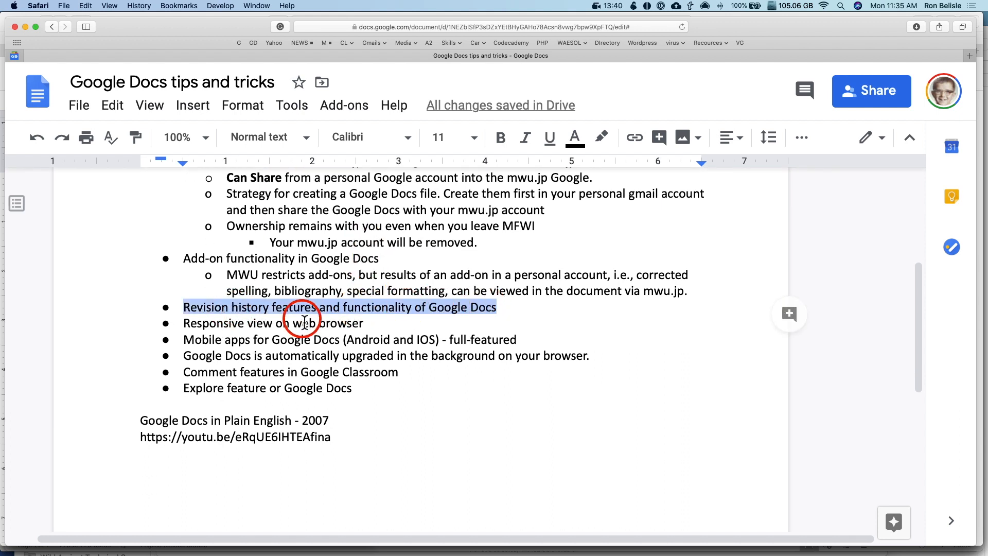
double_click(379, 311)
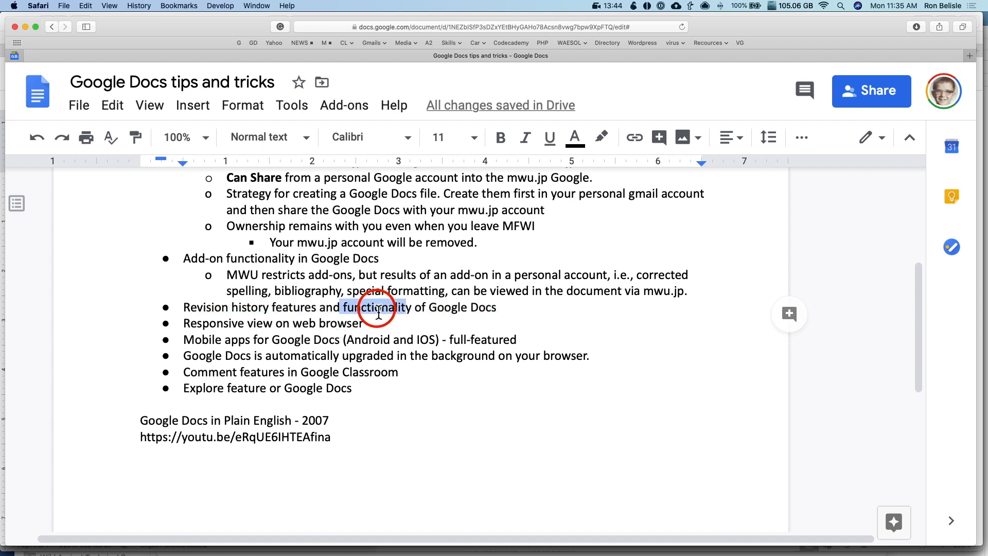
key(BackSpace)
key(BackSpace)
key(BackSpace)
key(BackSpace)
key(BackSpace)
key(BackSpace)
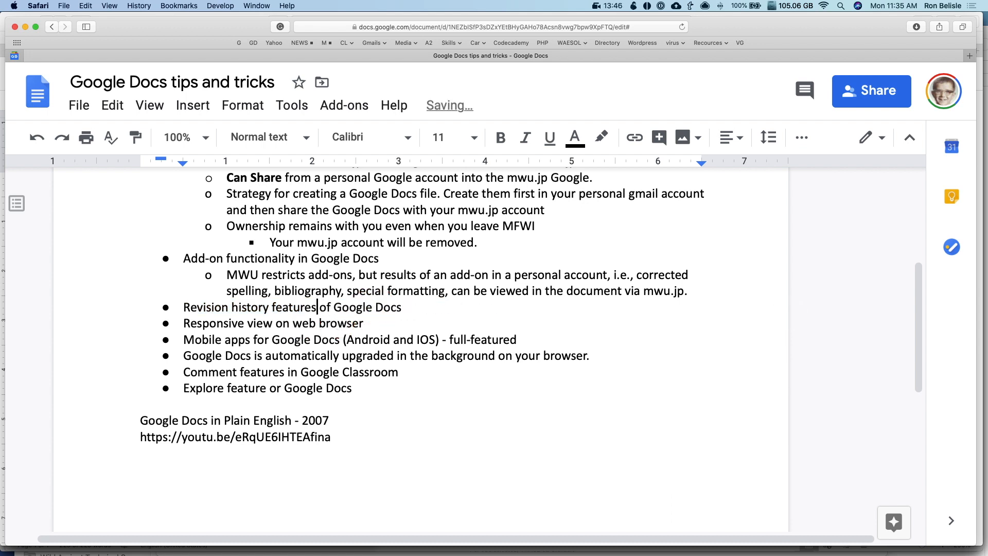
click(113, 108)
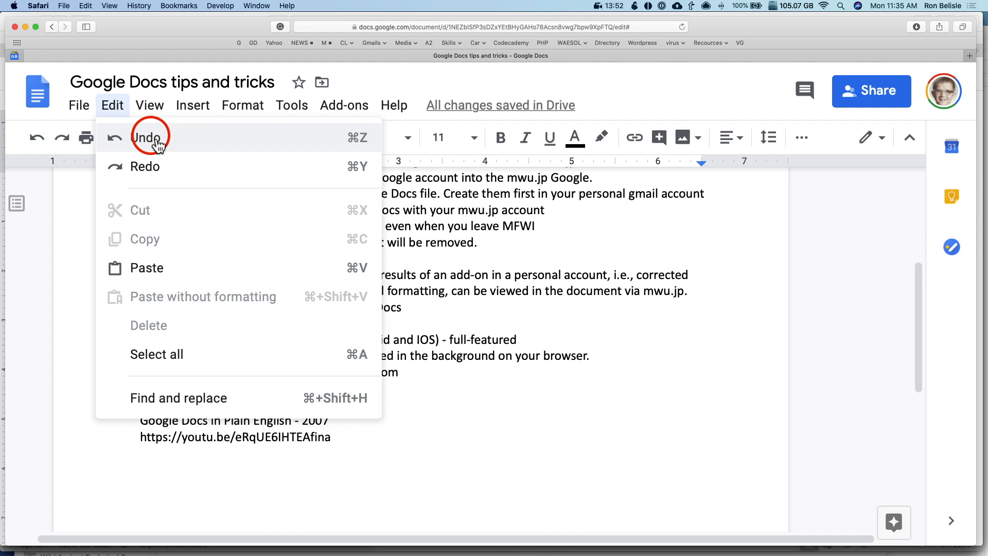
click(155, 139)
click(80, 107)
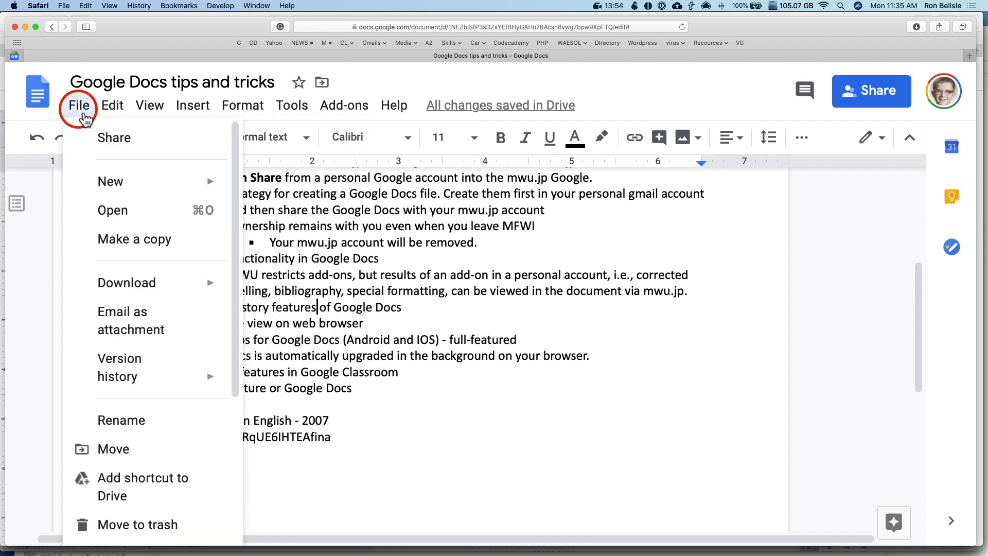
click(133, 368)
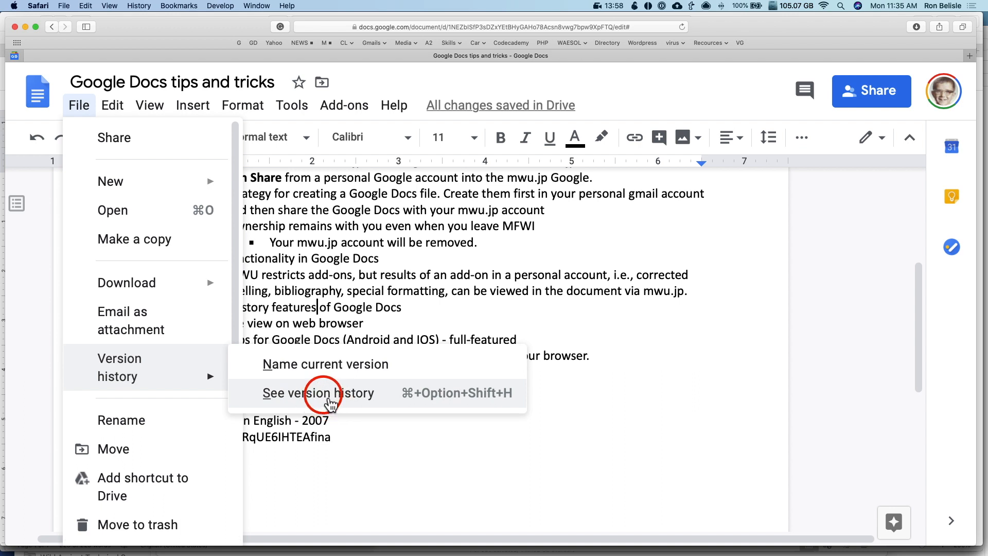
click(359, 396)
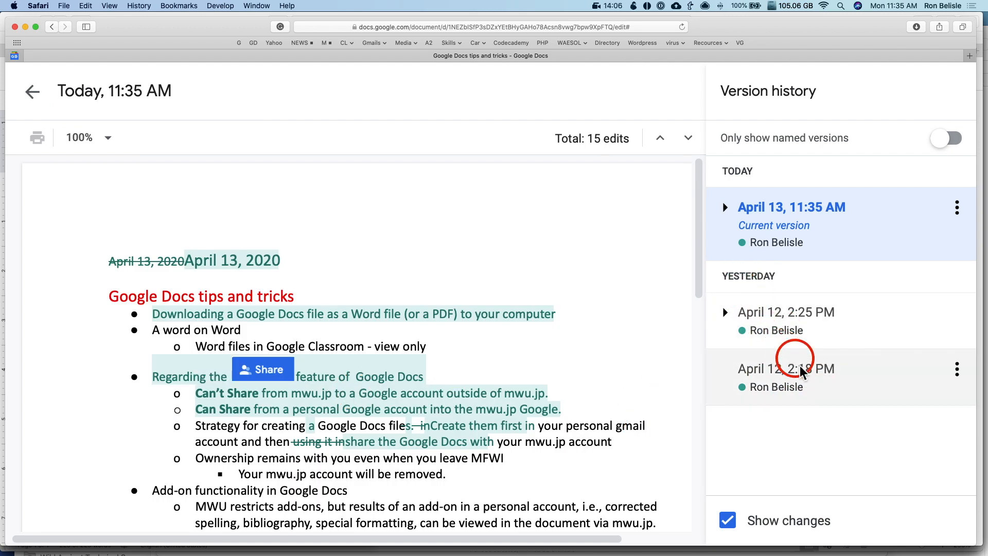
click(866, 388)
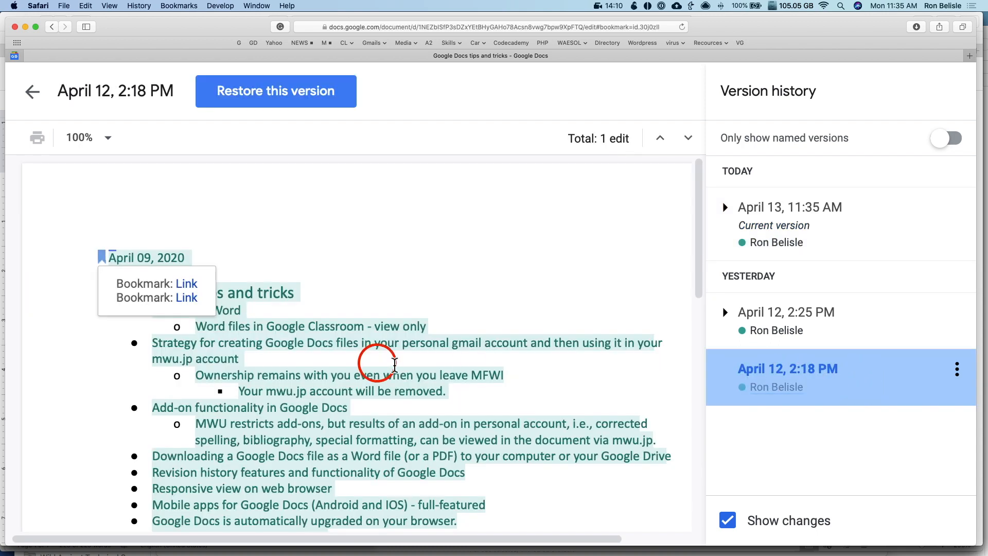
scroll(489, 399, down, 4)
scroll(490, 399, up, 4)
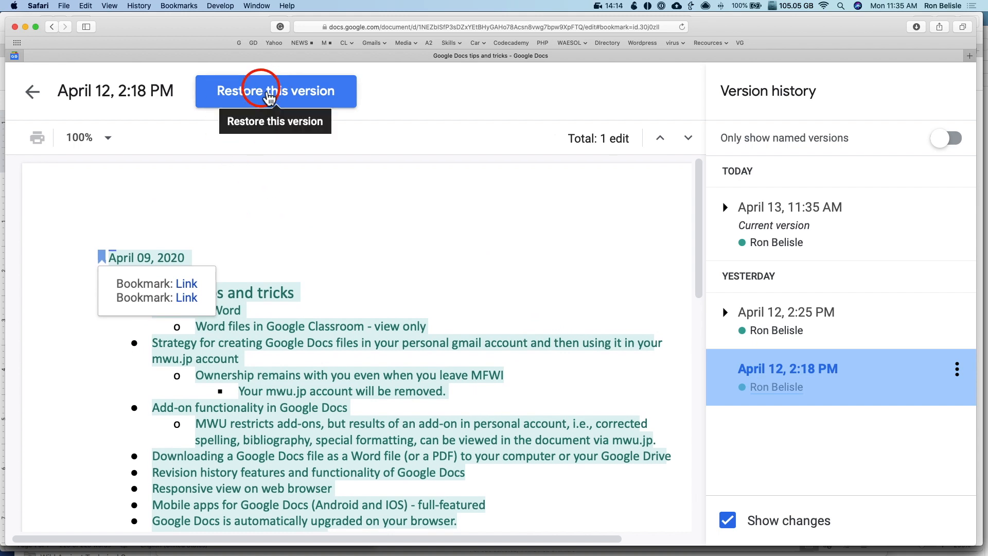
scroll(434, 331, down, 3)
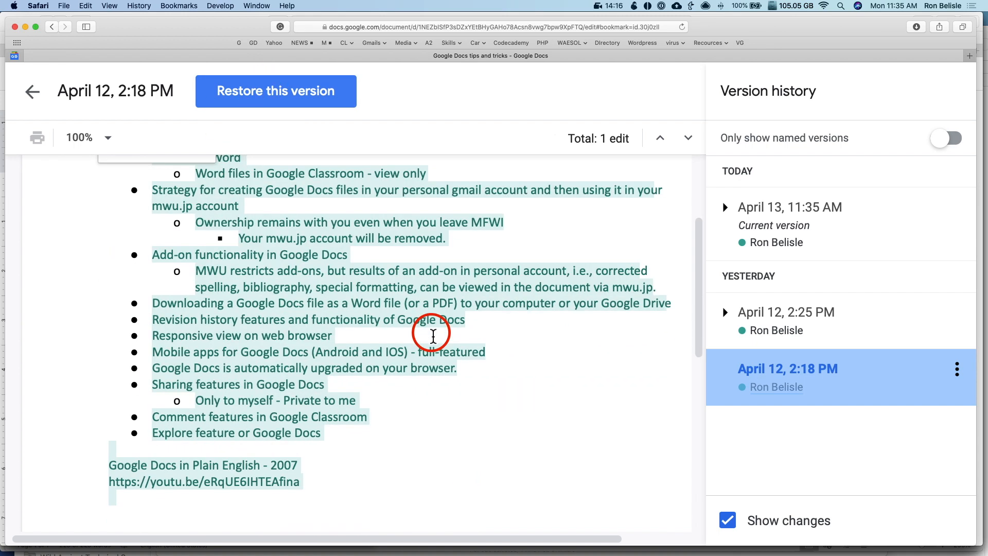
click(275, 307)
triple_click(277, 308)
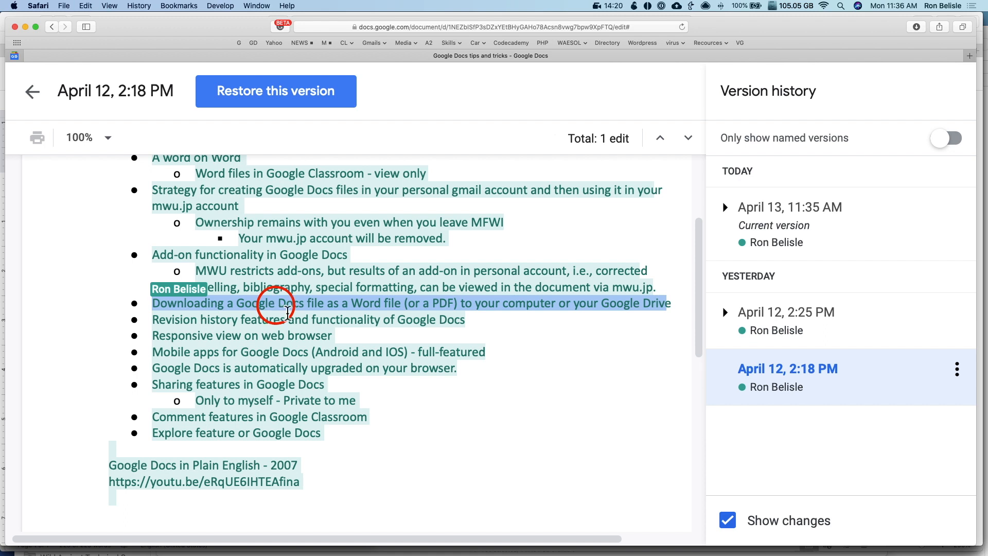
click(32, 91)
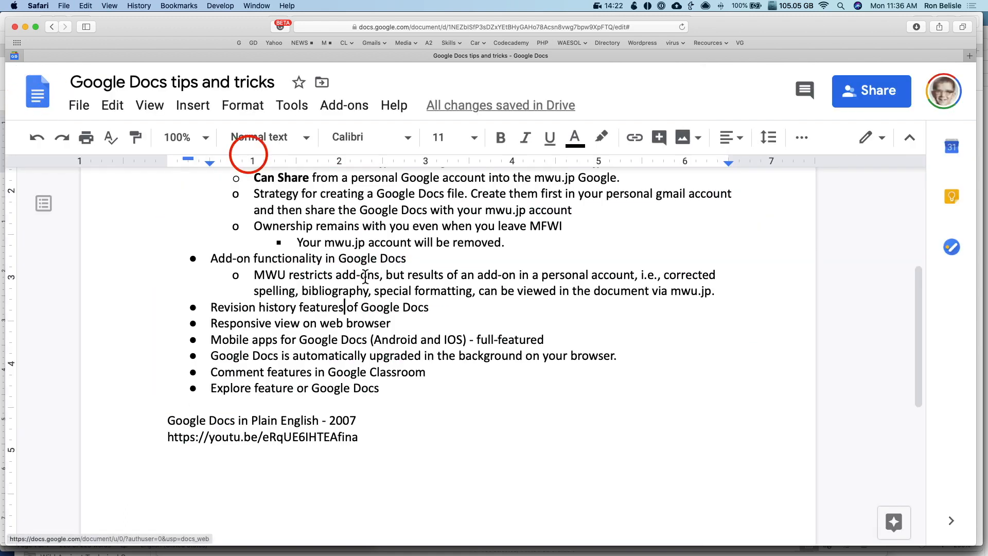
scroll(417, 343, up, 5)
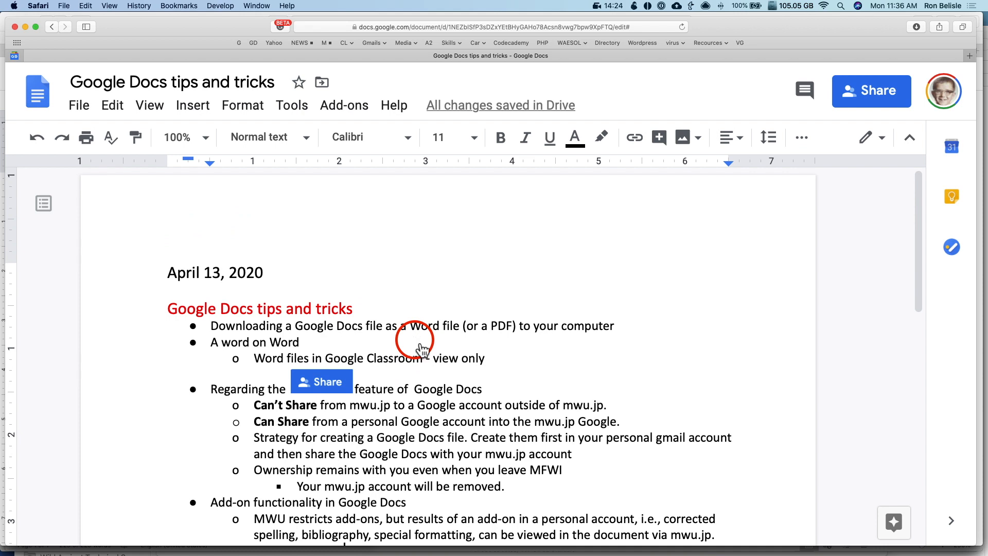
key(super+Tab)
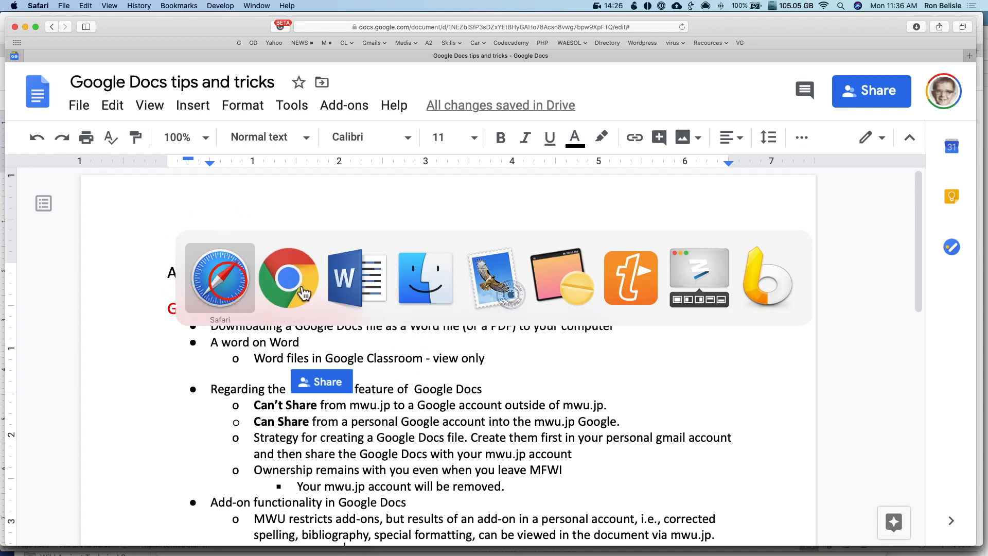
key(super+Tab)
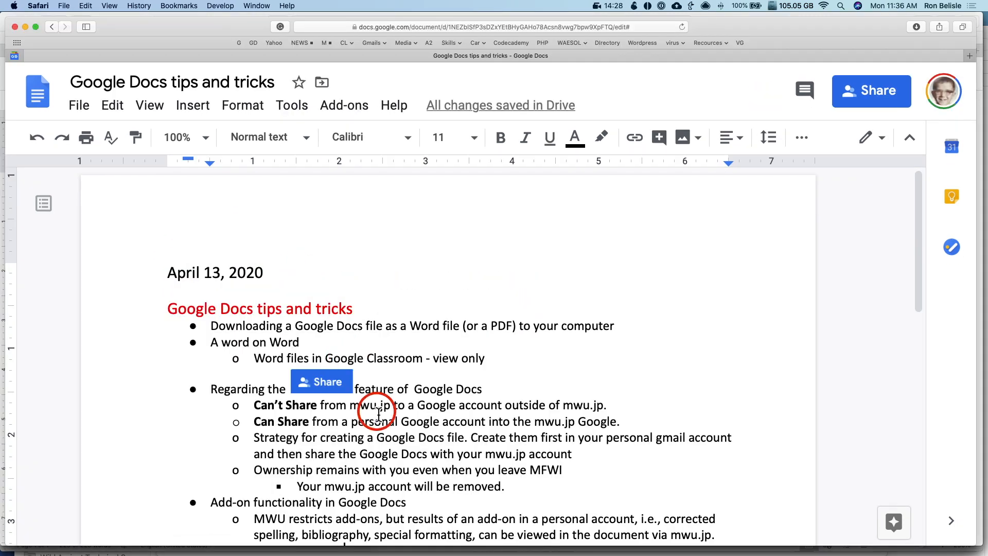
key(super+Tab)
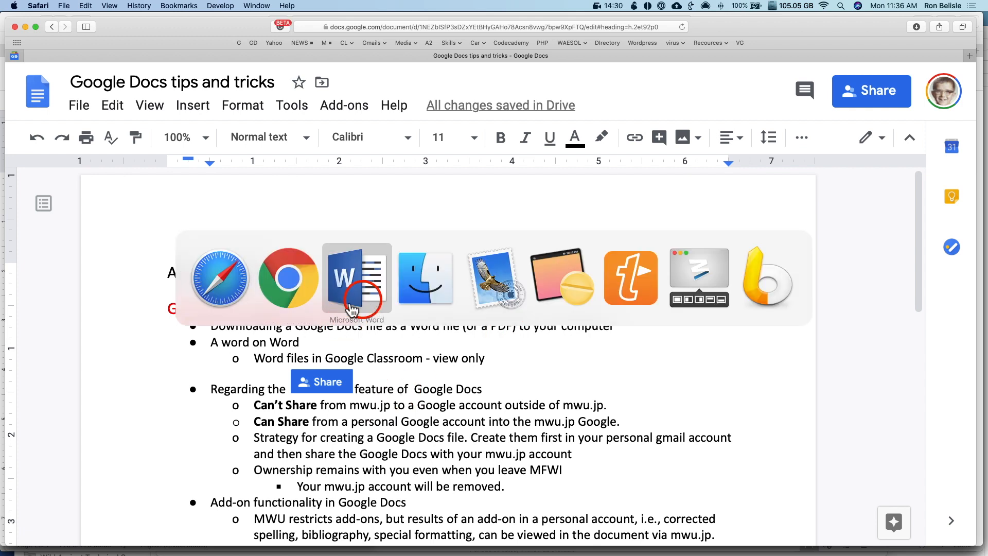
click(221, 286)
click(449, 397)
scroll(449, 396, down, 2)
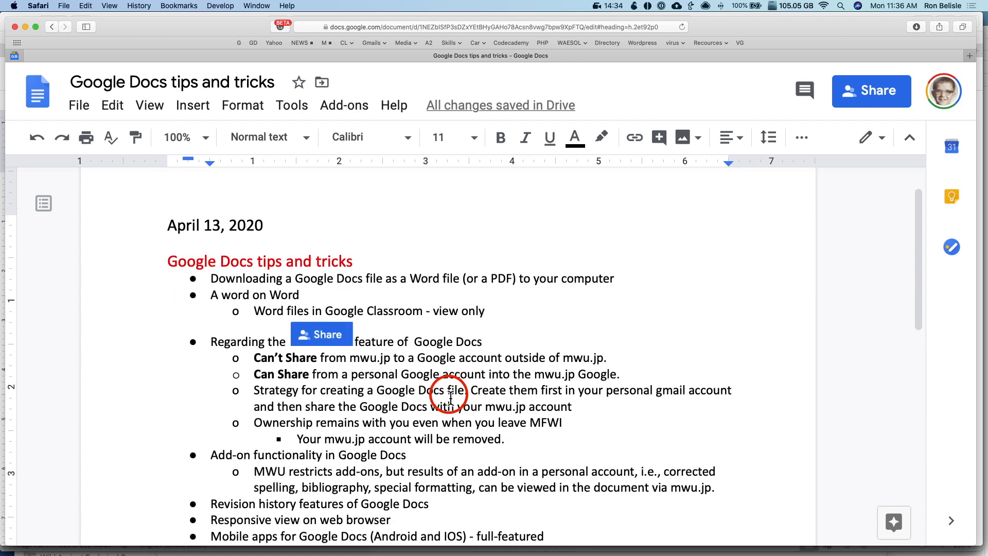
scroll(451, 398, down, 3)
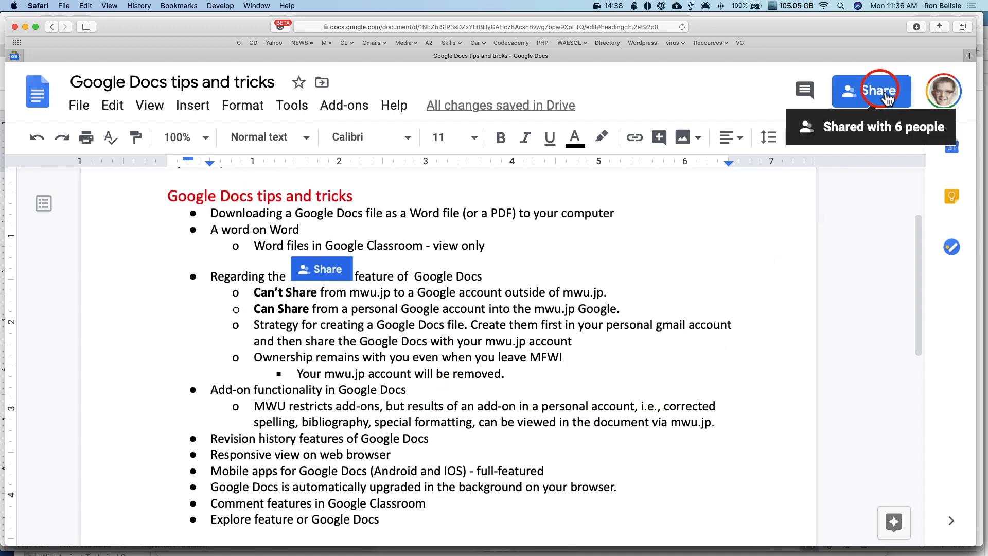
double_click(496, 280)
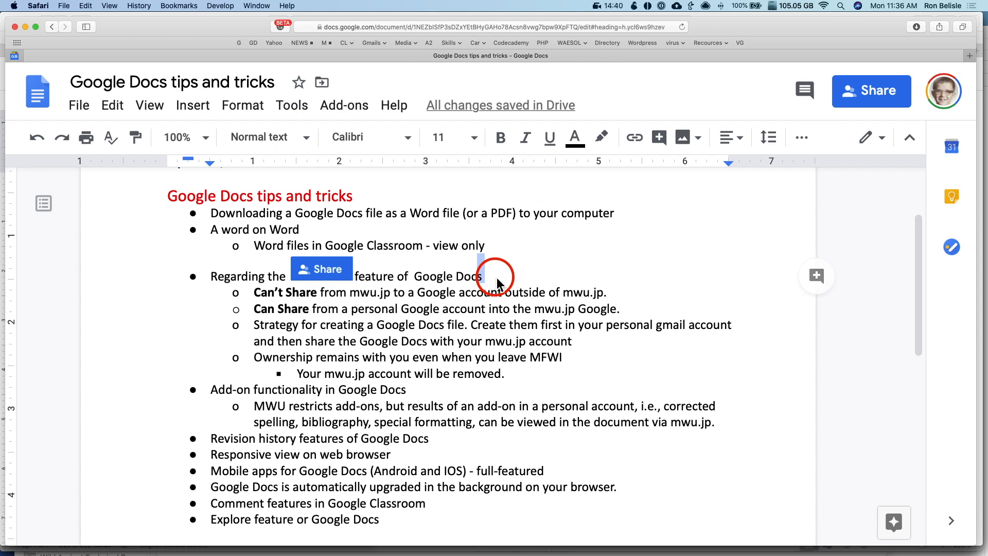
scroll(886, 355, down, 2)
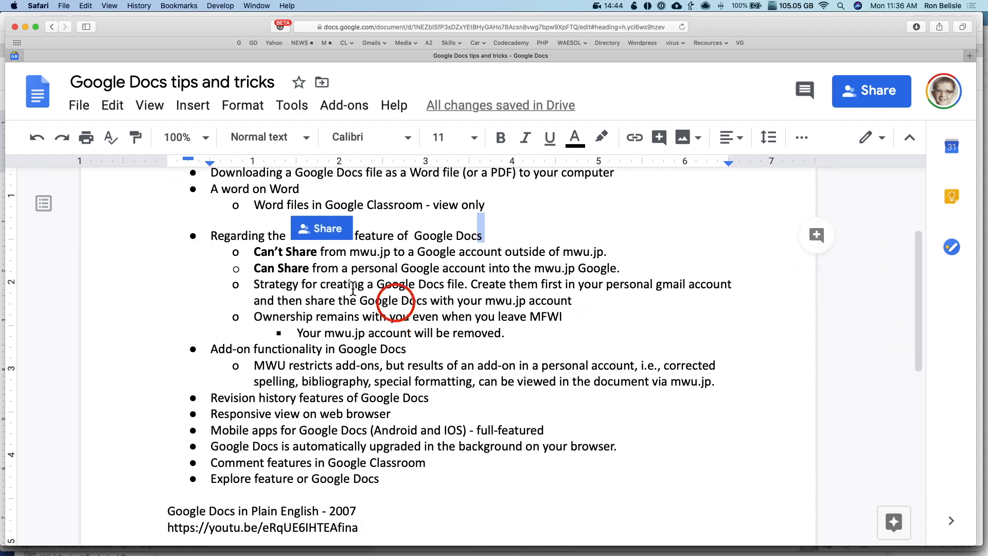
scroll(343, 283, up, 6)
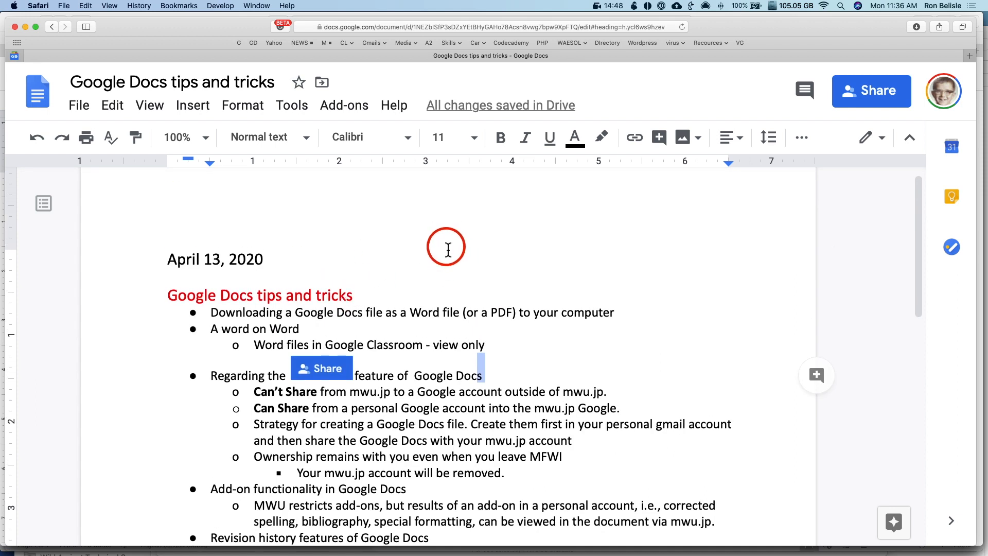
key(super+Tab)
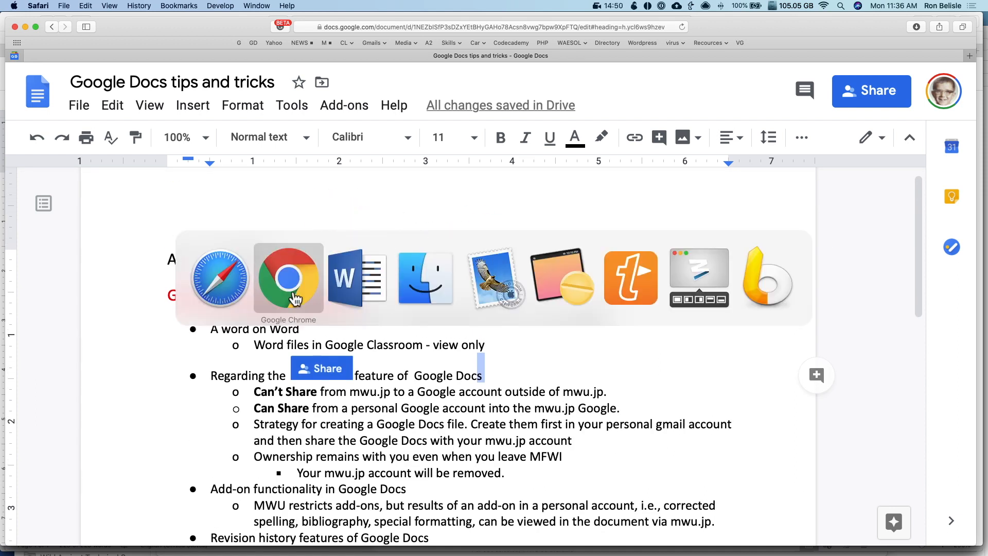
click(440, 299)
scroll(441, 301, down, 8)
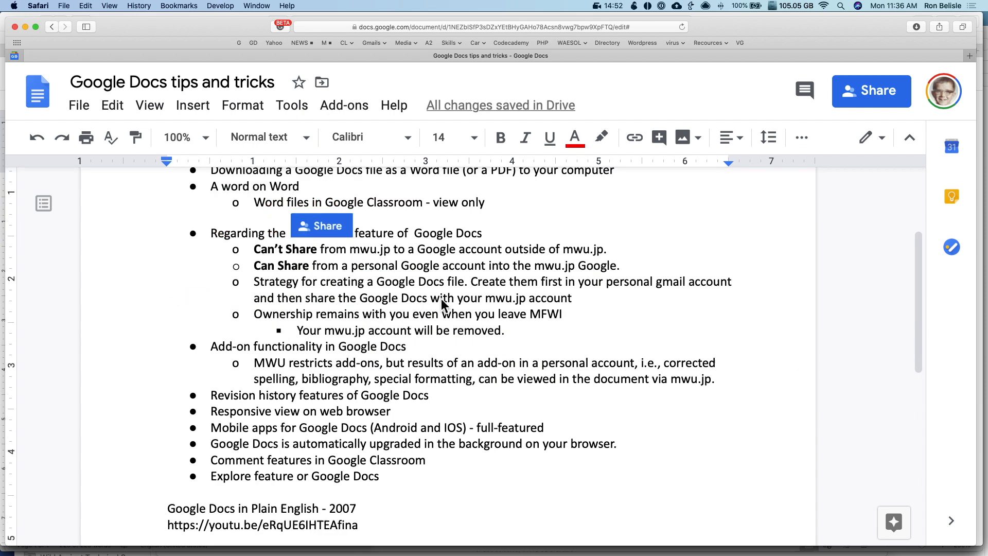
drag(230, 351, 385, 351)
scroll(372, 353, down, 1)
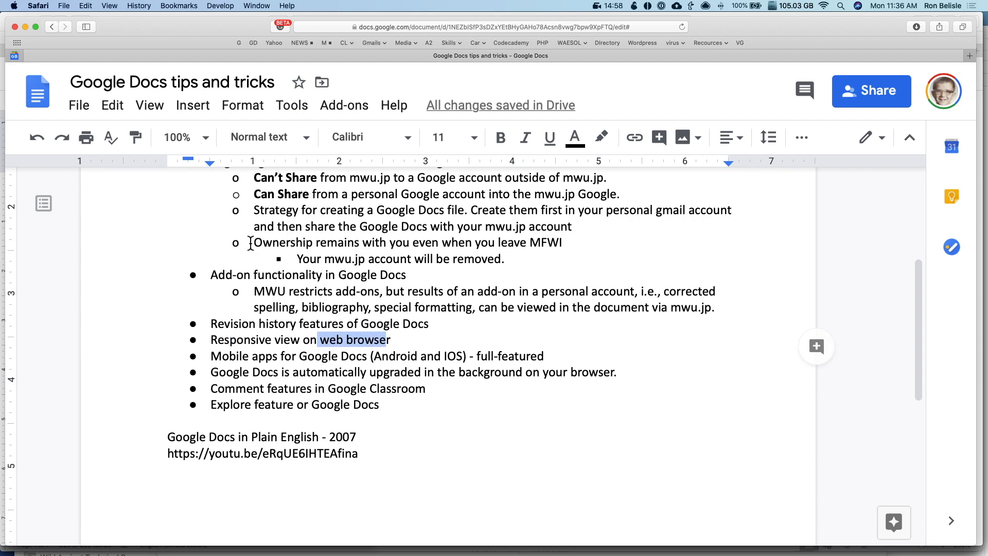
scroll(251, 242, up, 3)
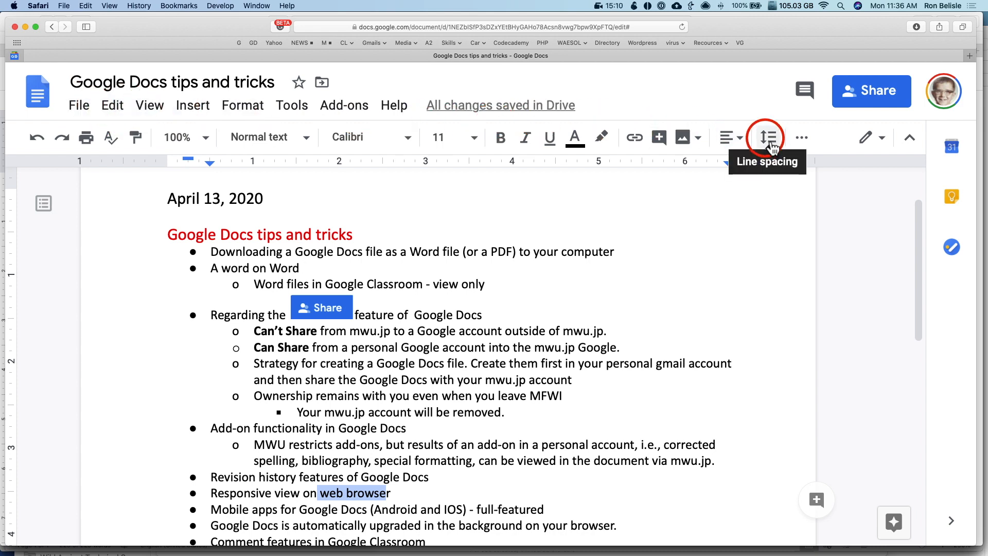
Reset the zoom to 100%, narrow the browser window, and reveal the hidden formatting tools
key(super+0)
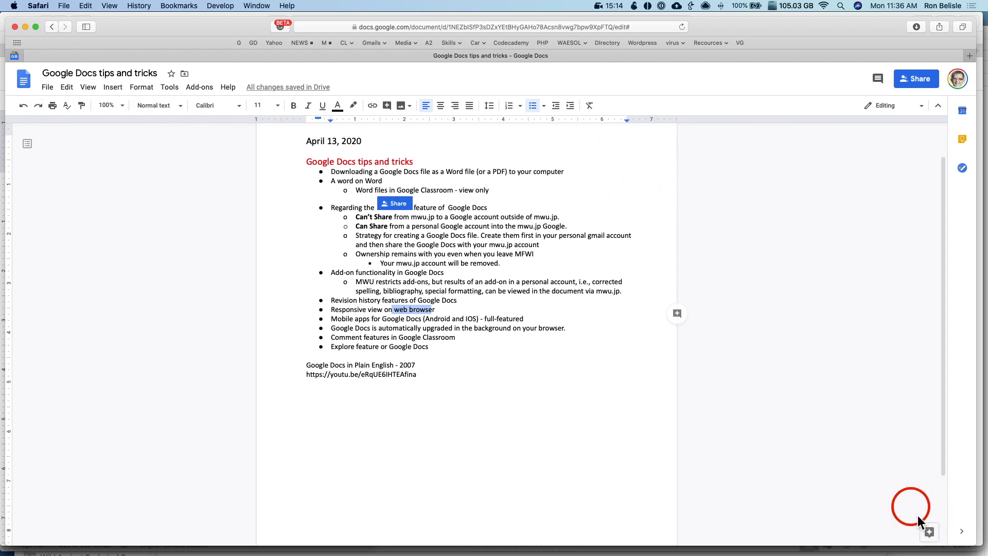
drag(975, 546, 769, 537)
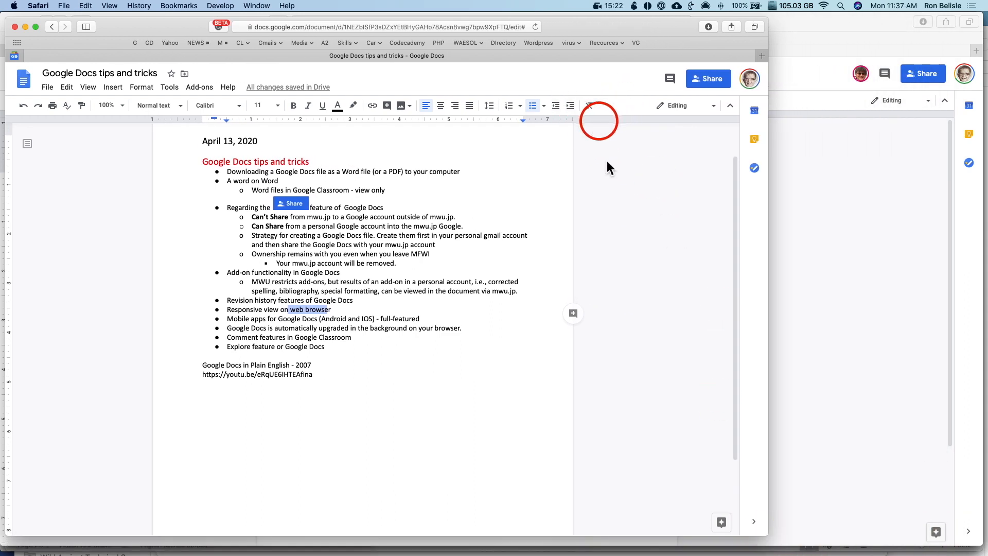
drag(763, 534, 494, 537)
click(376, 95)
click(378, 111)
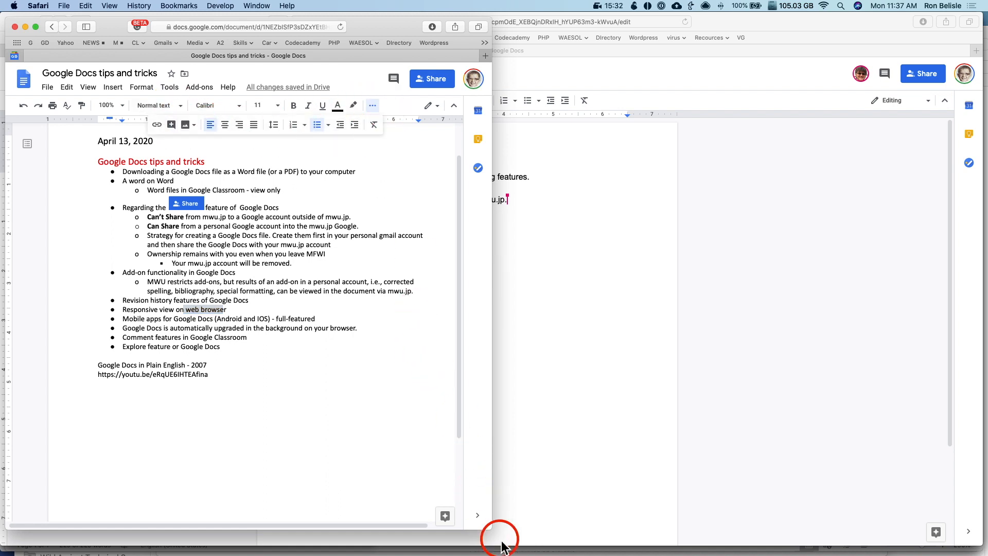
Narrow the window further, check the overflow tools again, then widen it back to full width
mouse_move(486, 530)
mouse_down()
mouse_move(387, 532)
mouse_move(477, 538)
mouse_up()
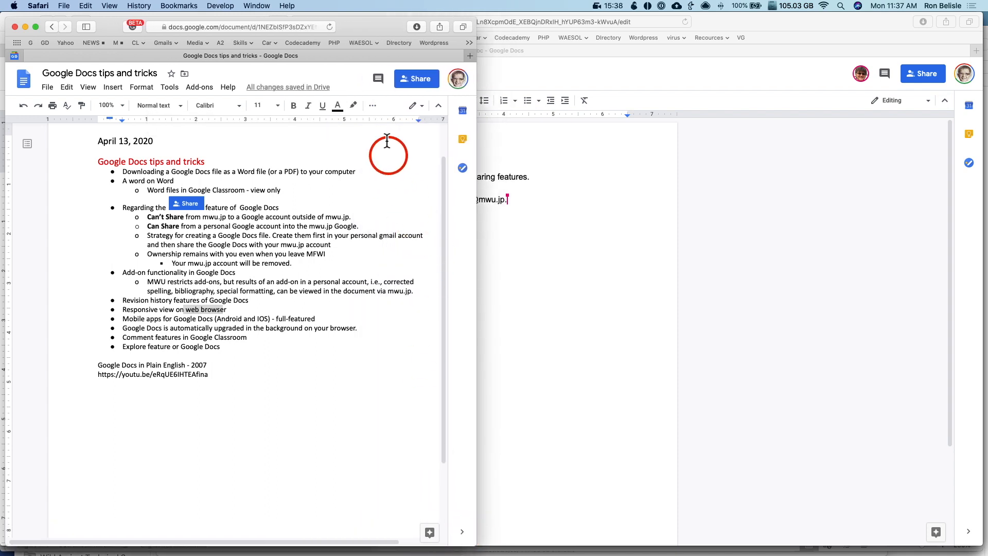
click(373, 106)
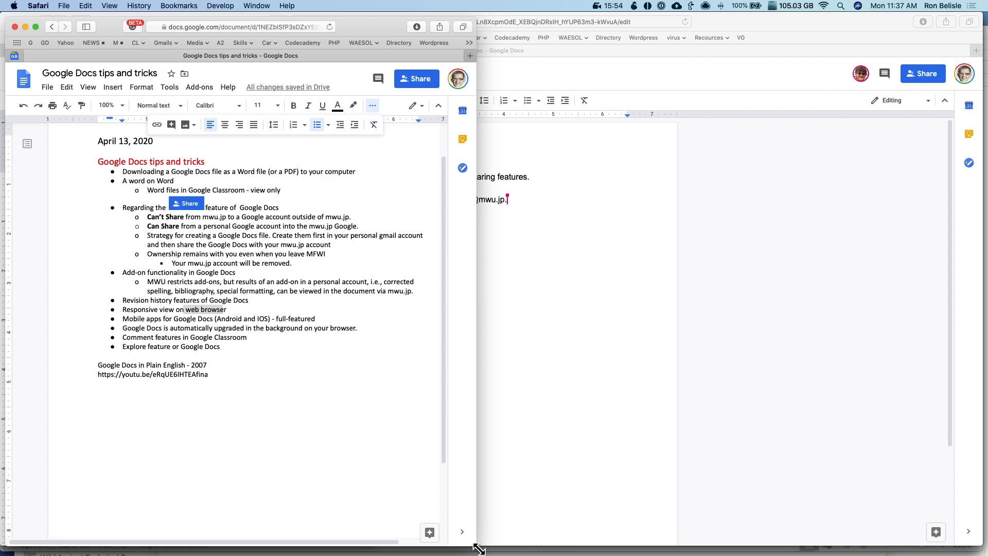
drag(478, 545, 941, 535)
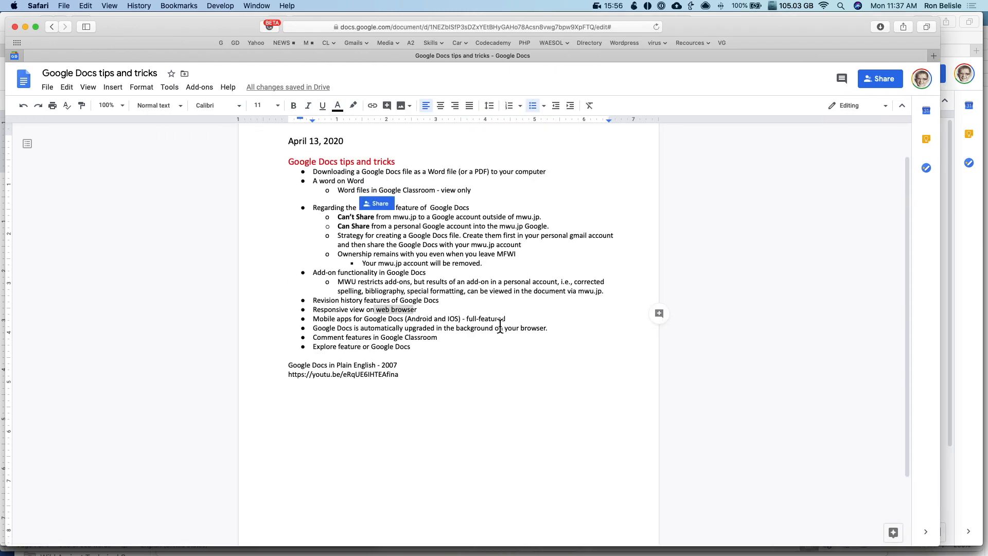
key(super+Tab)
key(super+Tab)
Zoom in and highlight phrases in the Mobile apps bullet, such as 'Android and IOS'
key(super+equal)
key(super+equal)
key(super+equal)
key(super+equal)
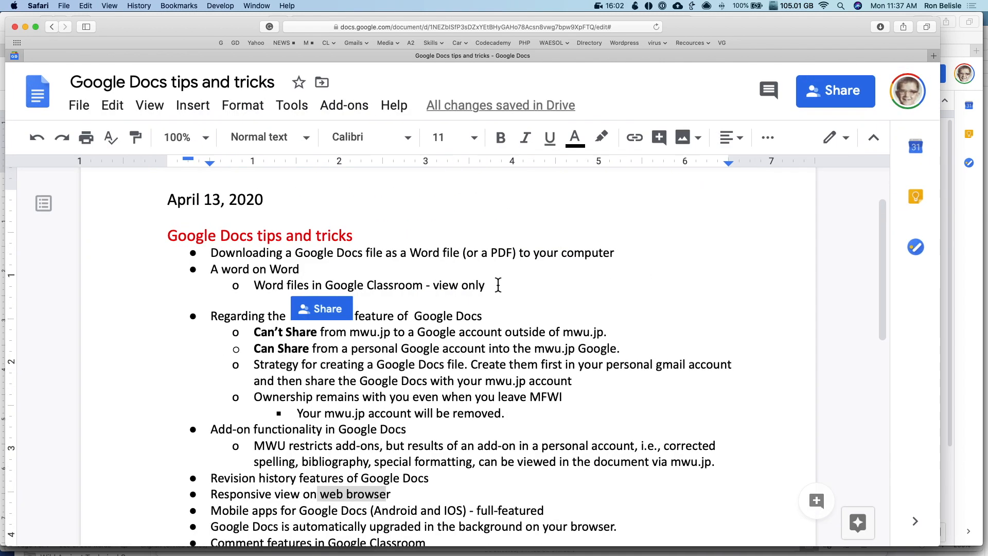
scroll(498, 285, down, 1)
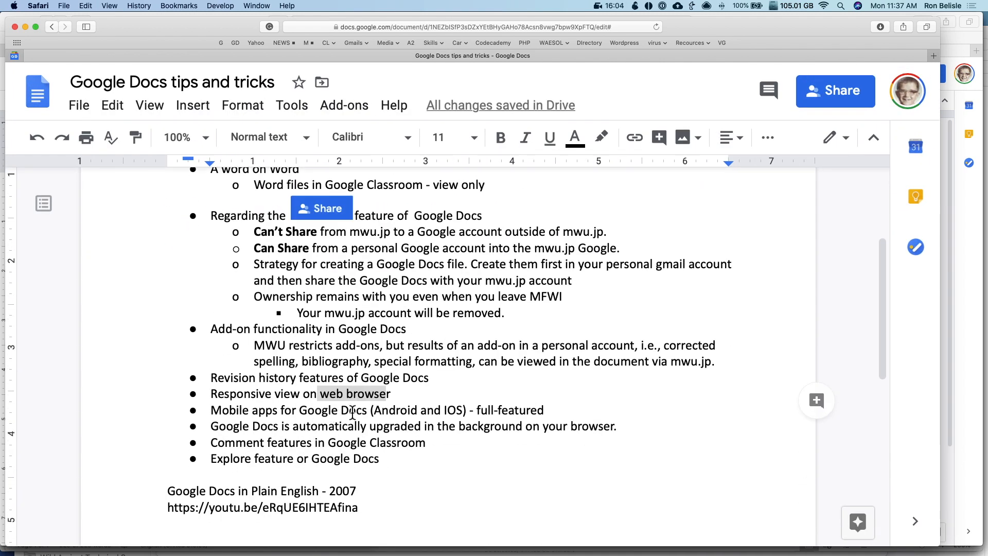
drag(370, 410, 458, 411)
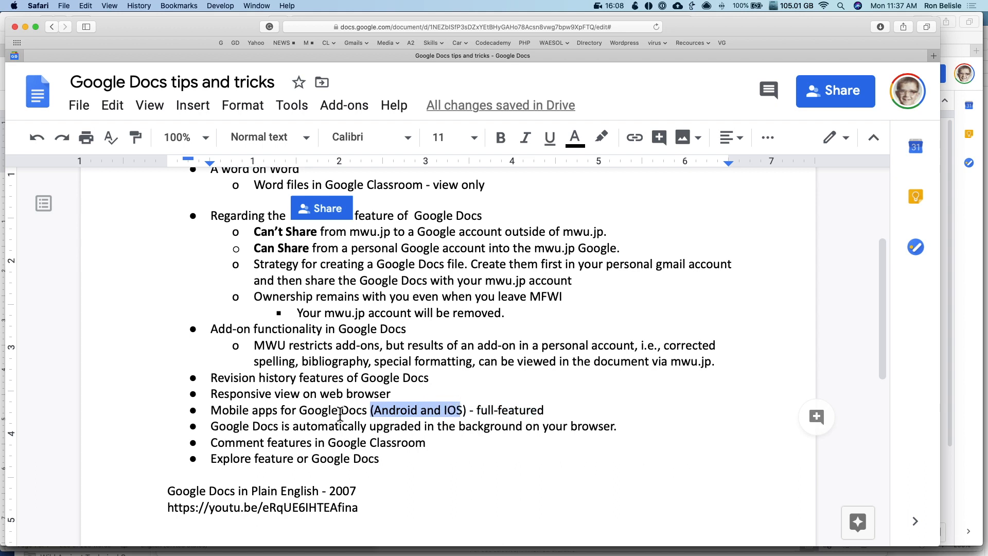
click(457, 412)
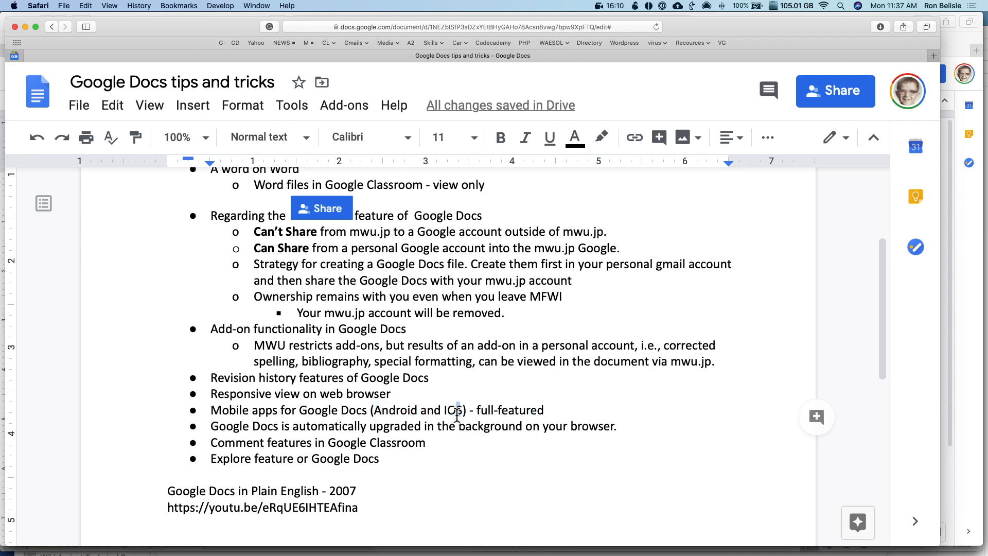
scroll(456, 413, down, 2)
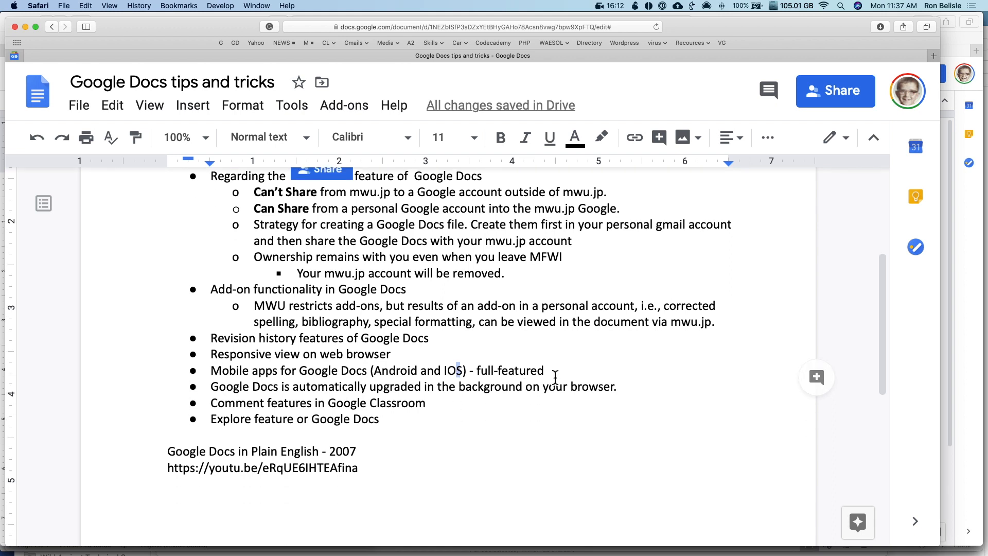
triple_click(251, 372)
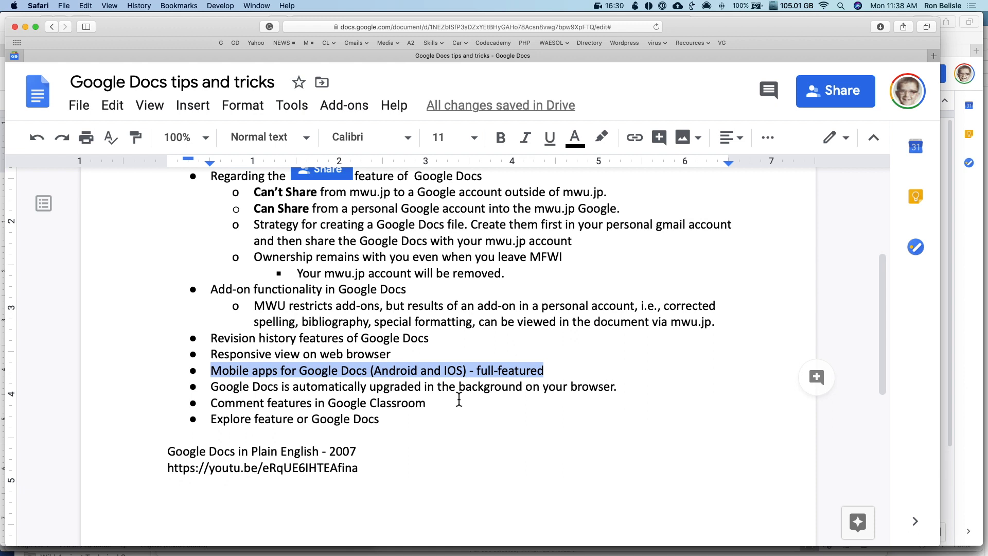
drag(330, 375, 510, 376)
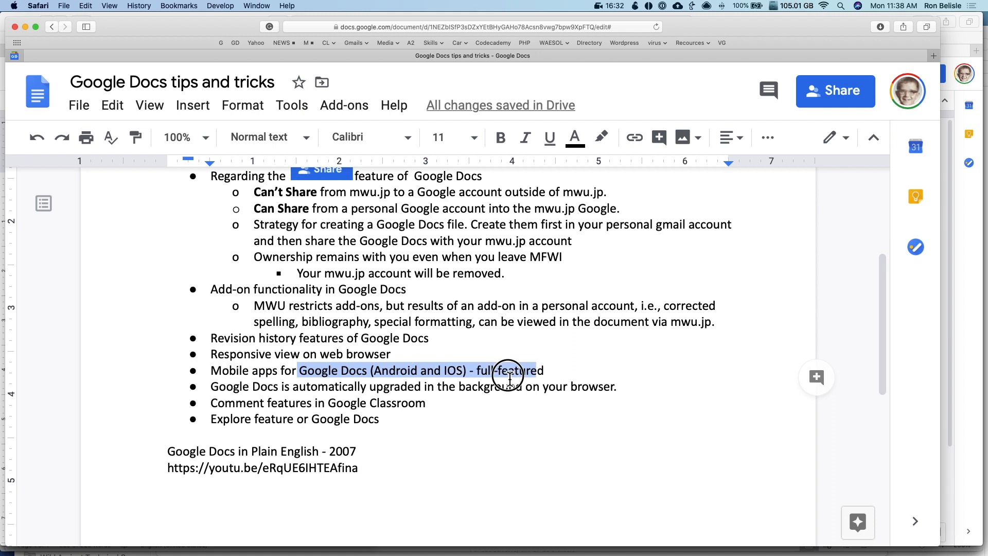
triple_click(510, 377)
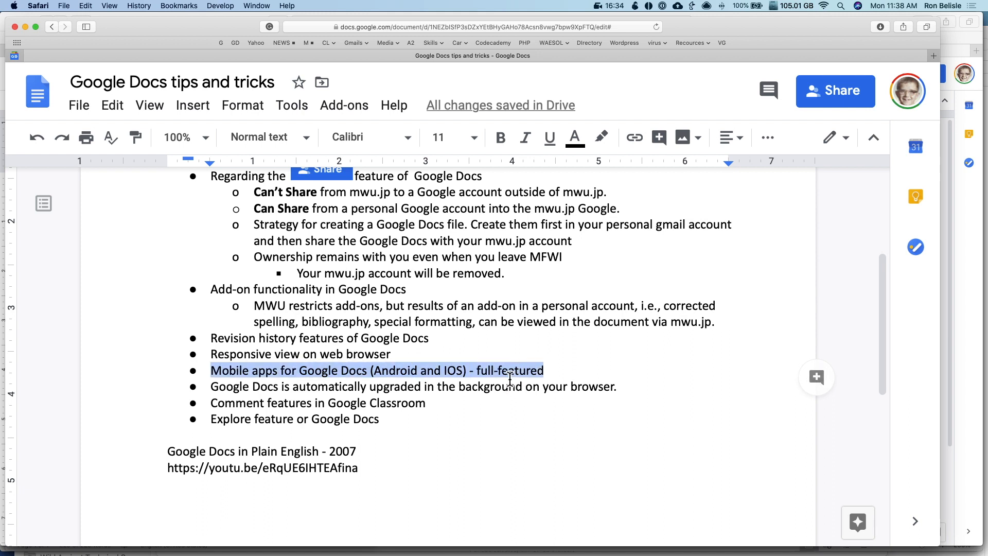
Highlight 'background on your browser' in the auto-upgrade bullet
scroll(509, 379, down, 2)
double_click(346, 340)
drag(346, 340, 465, 341)
click(464, 342)
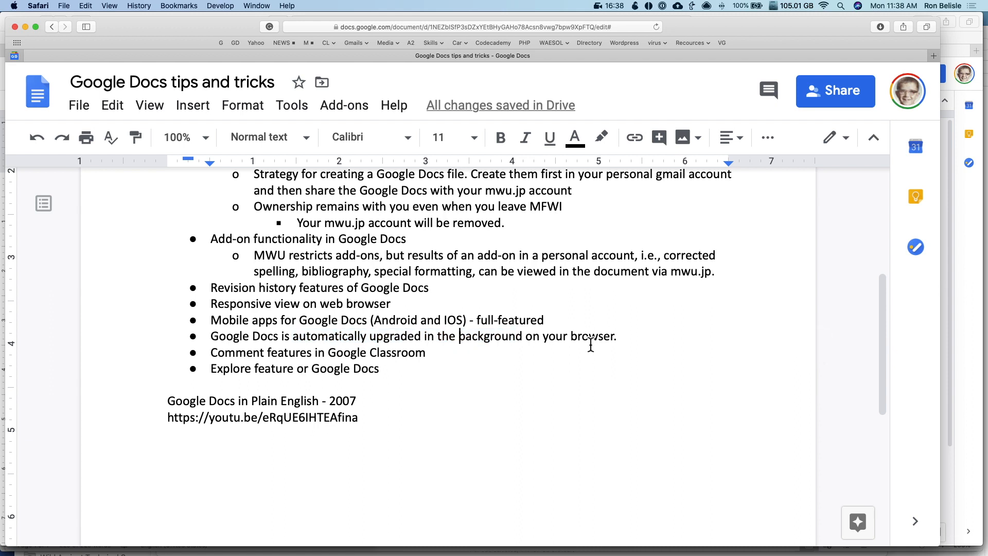
drag(603, 340, 467, 344)
click(467, 343)
drag(603, 340, 485, 344)
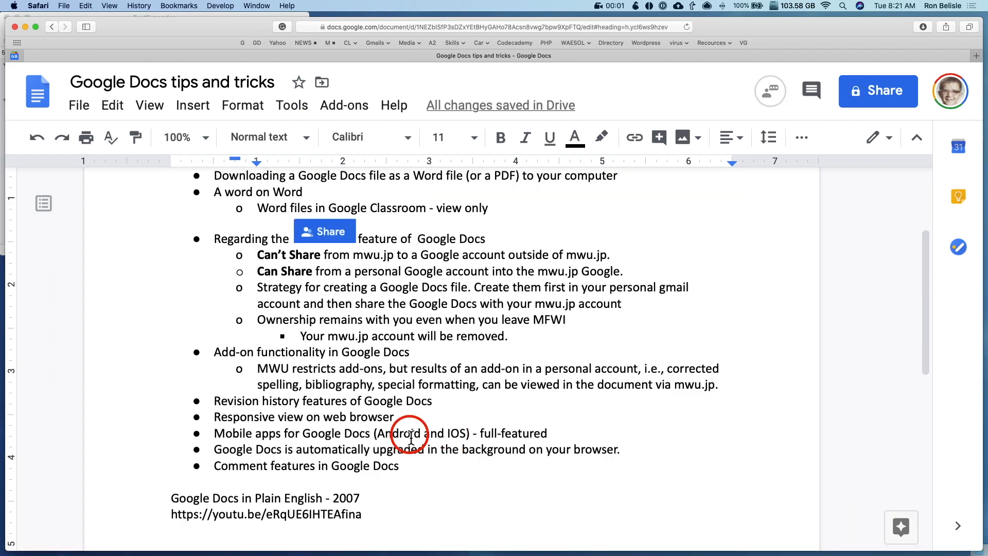
Highlight the words 'Comment features' in the last bullet
mouse_move(228, 465)
mouse_down()
mouse_move(359, 467)
mouse_move(213, 469)
mouse_up()
scroll(368, 439, down, 2)
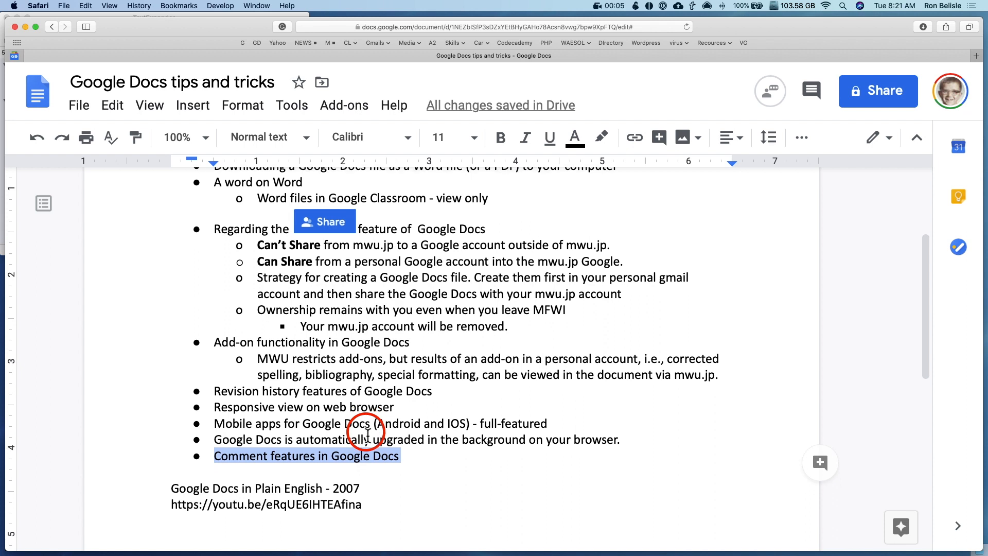
click(246, 453)
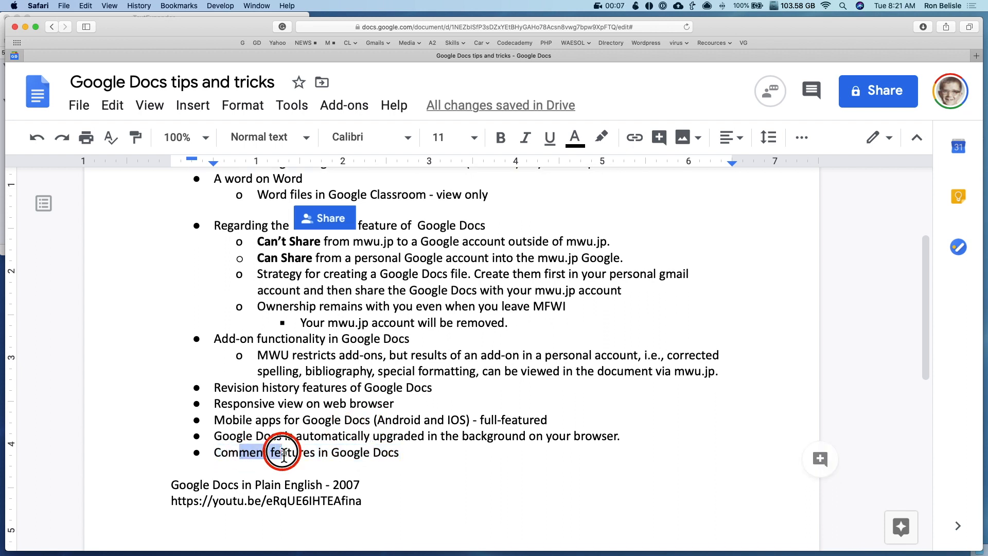
drag(214, 453, 293, 453)
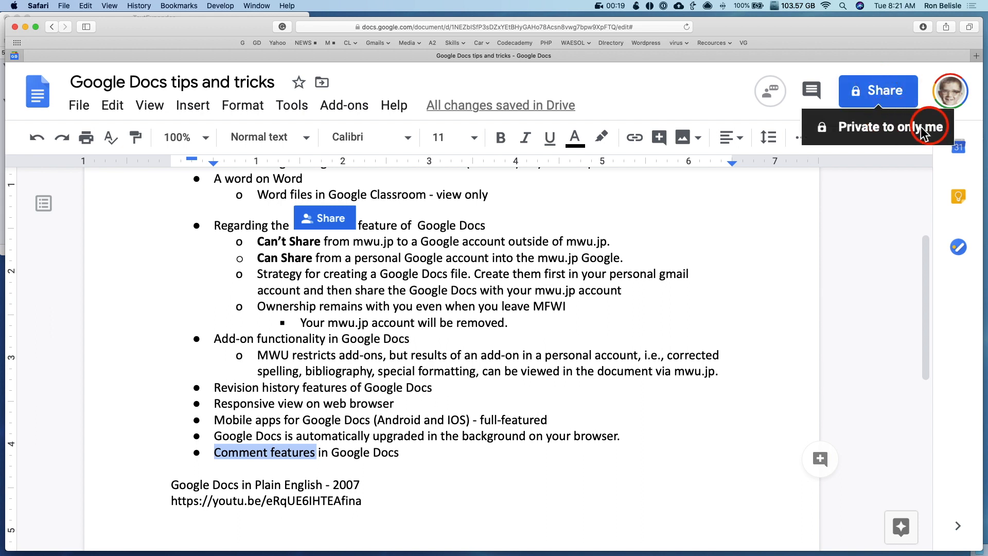
Share the document with the second Gmail account as an editor and send the invitation
click(881, 91)
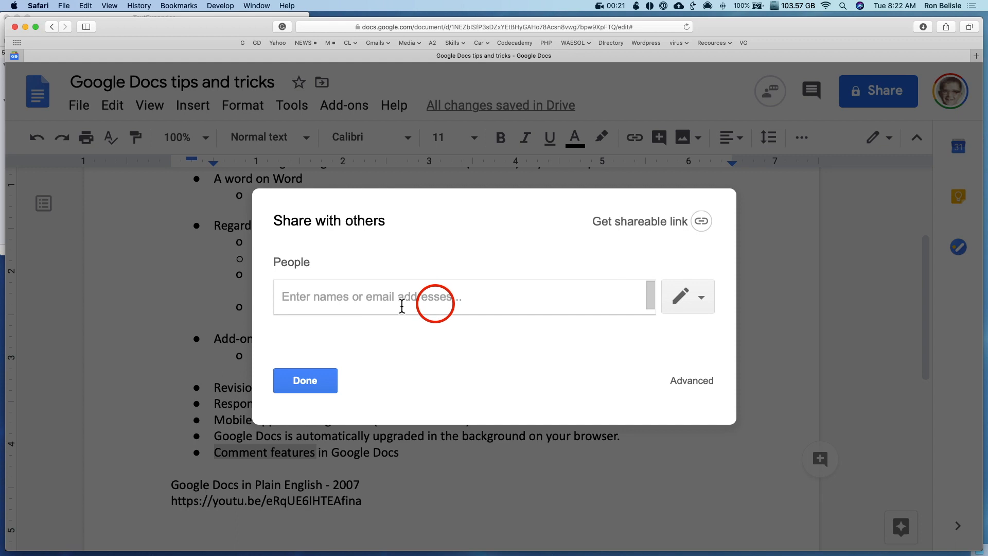
text(i)
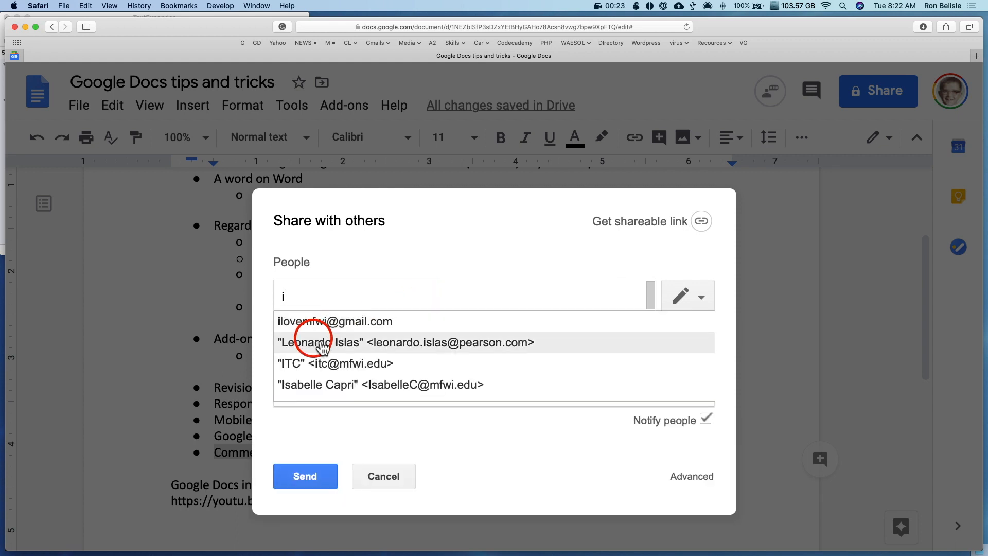
click(329, 321)
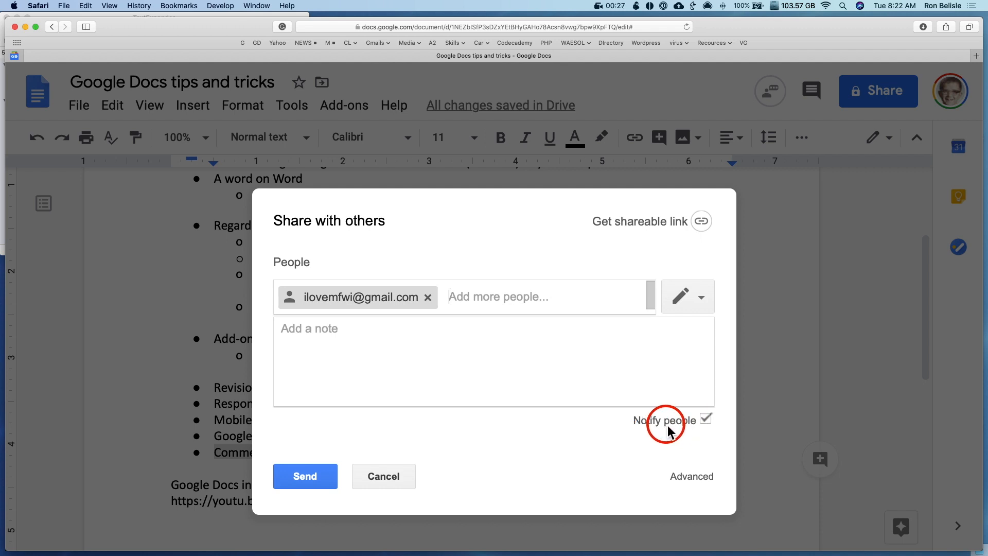
click(700, 299)
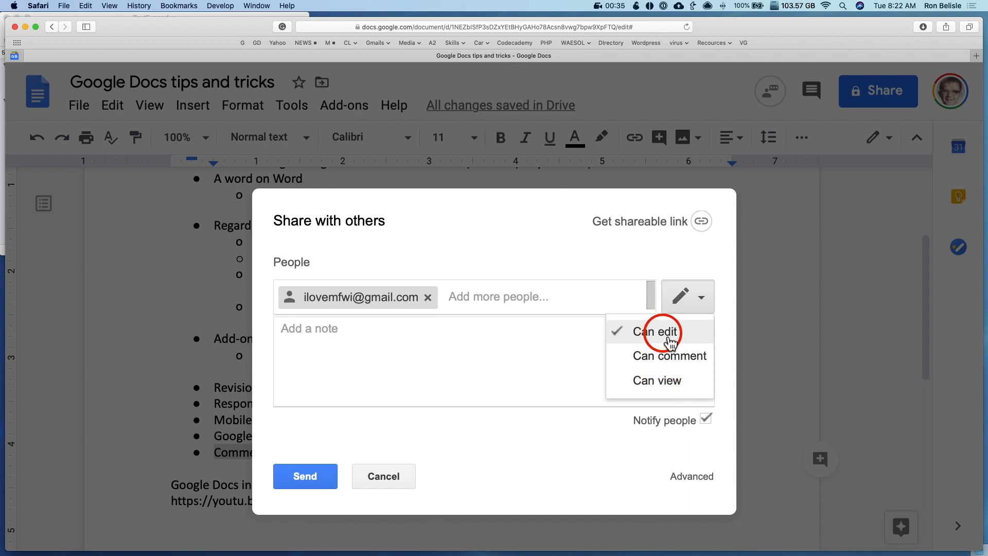
click(664, 331)
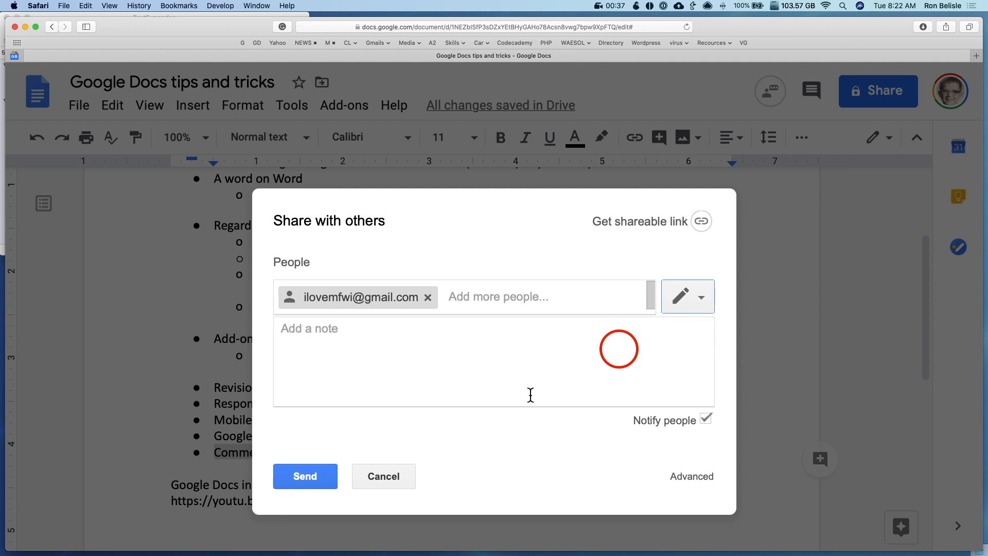
click(314, 477)
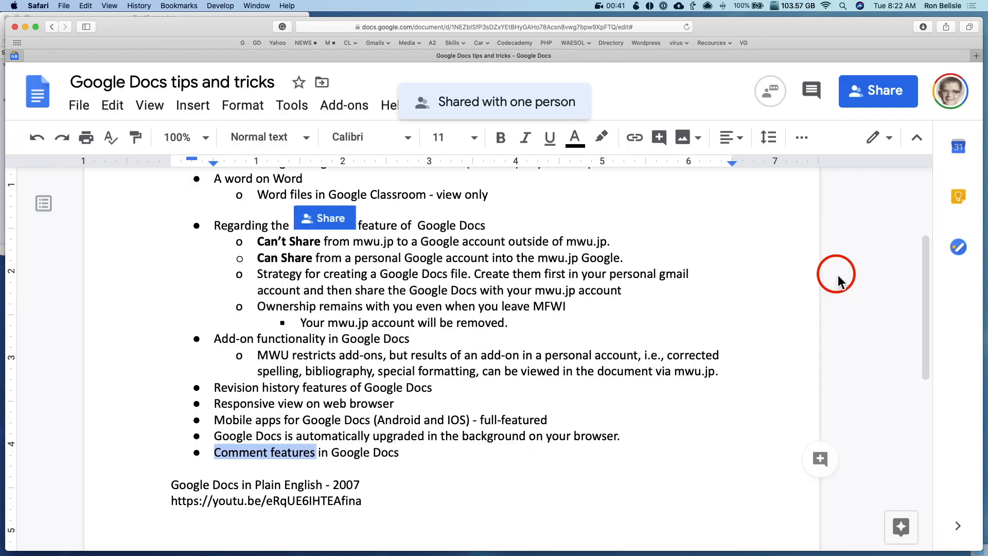
Load google.com in a new browser window and switch to the second Google account
key(super+n)
text(go)
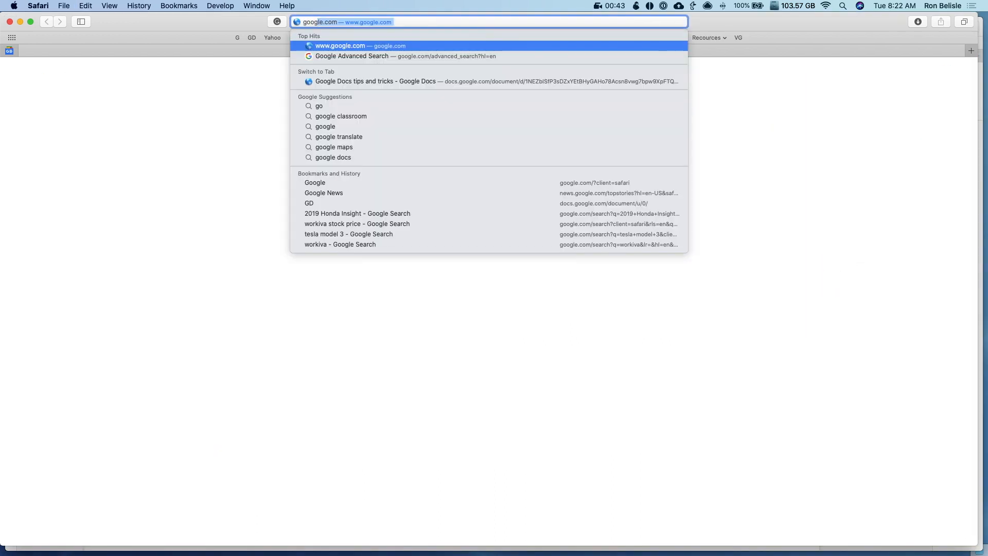
key(Return)
click(954, 72)
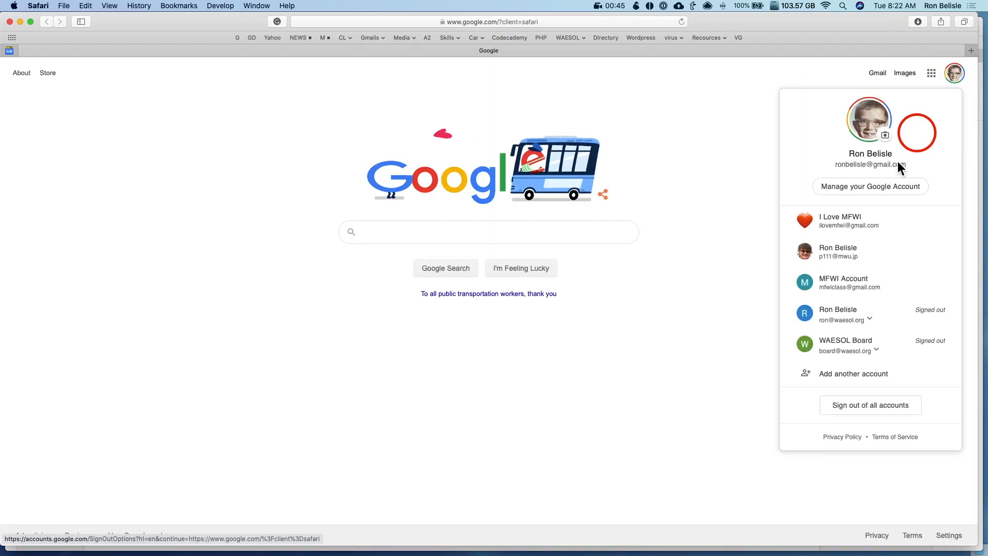
click(843, 218)
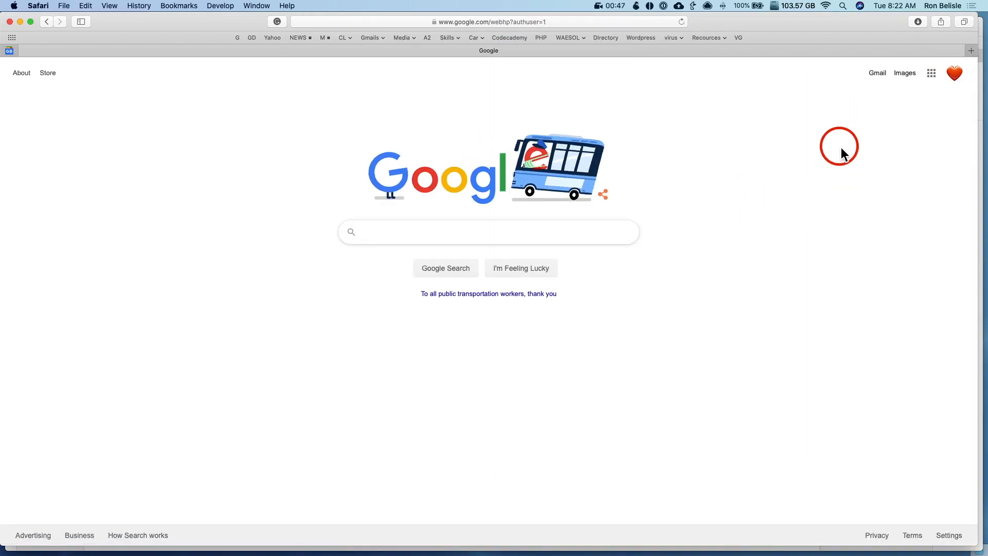
Open the 'Google Docs tips and tricks' invitation email in Gmail and open the shared document
click(881, 77)
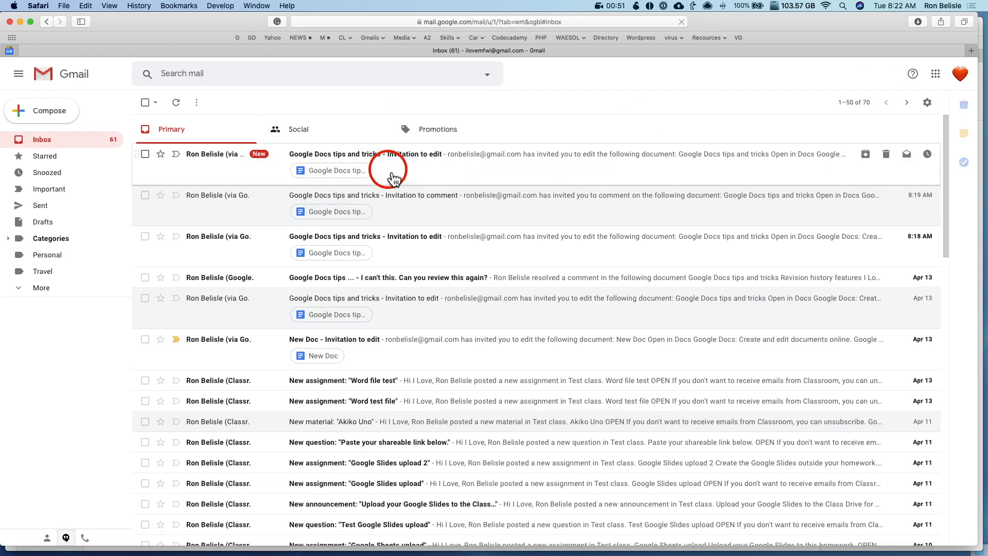
click(353, 160)
click(415, 263)
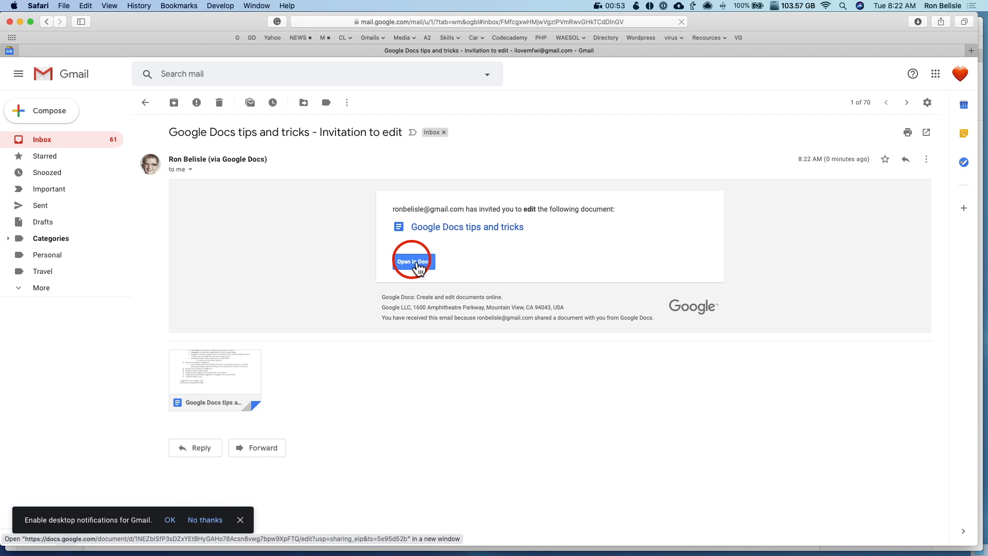
click(414, 262)
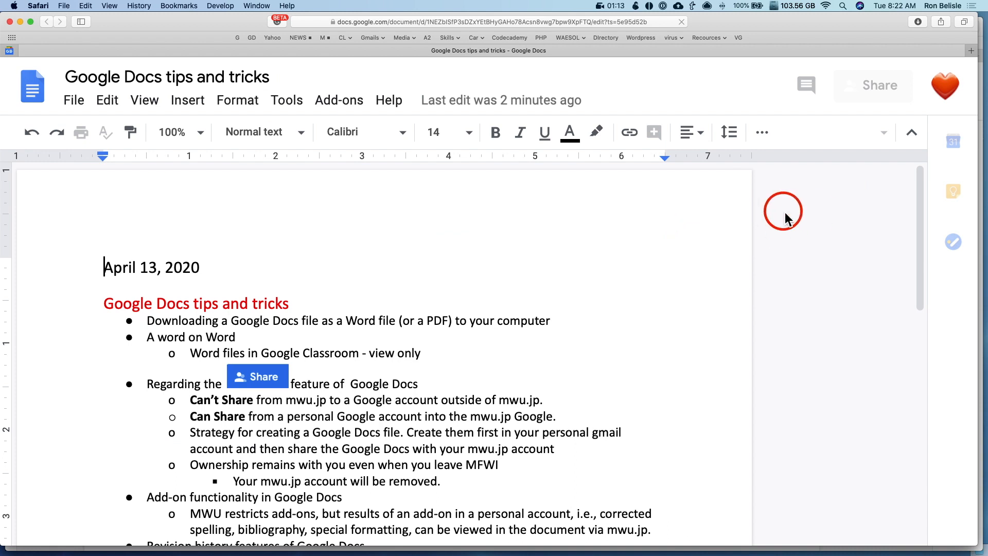
Dismiss the signed-in account notice and scroll to the Revision history bullet
drag(700, 167, 900, 166)
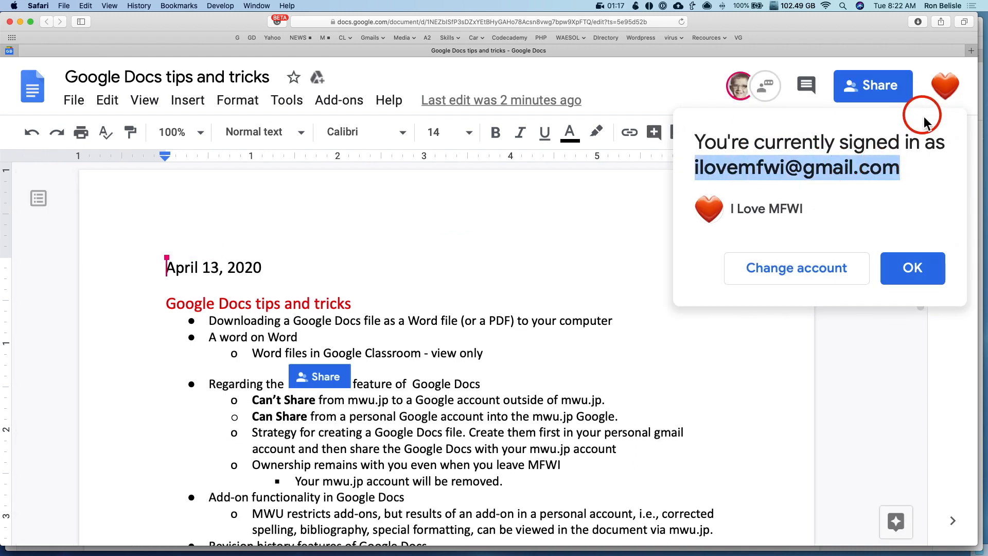
click(913, 269)
scroll(404, 351, down, 2)
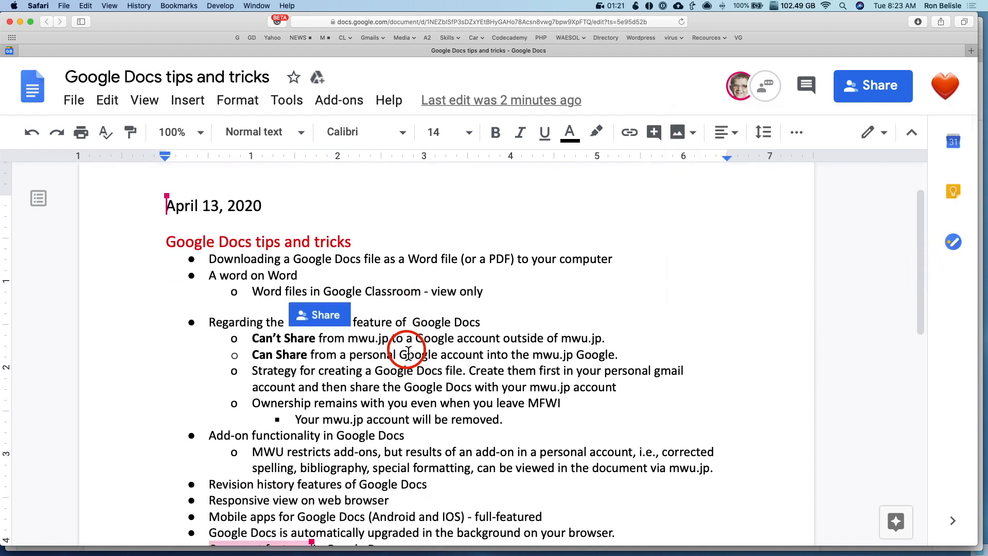
scroll(406, 350, down, 1)
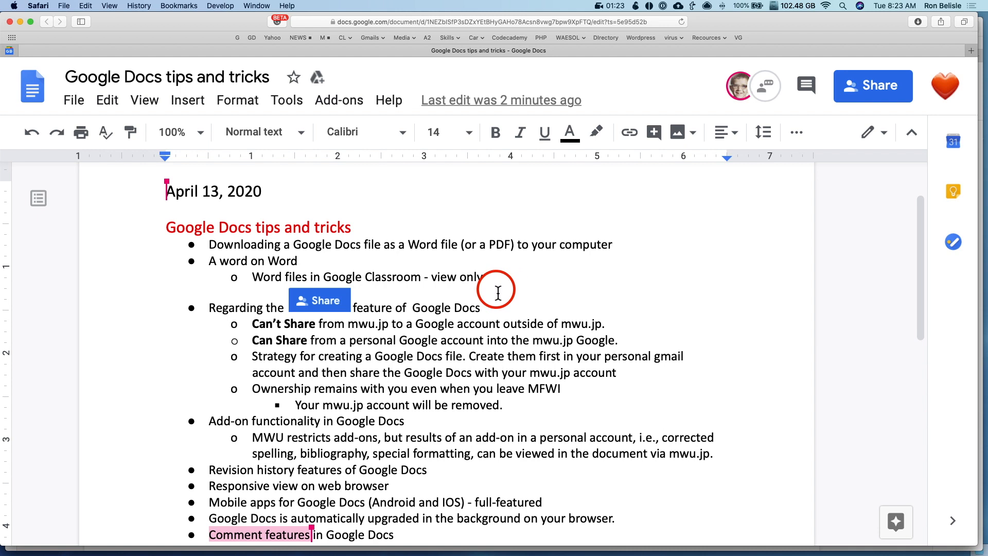
scroll(498, 292, down, 4)
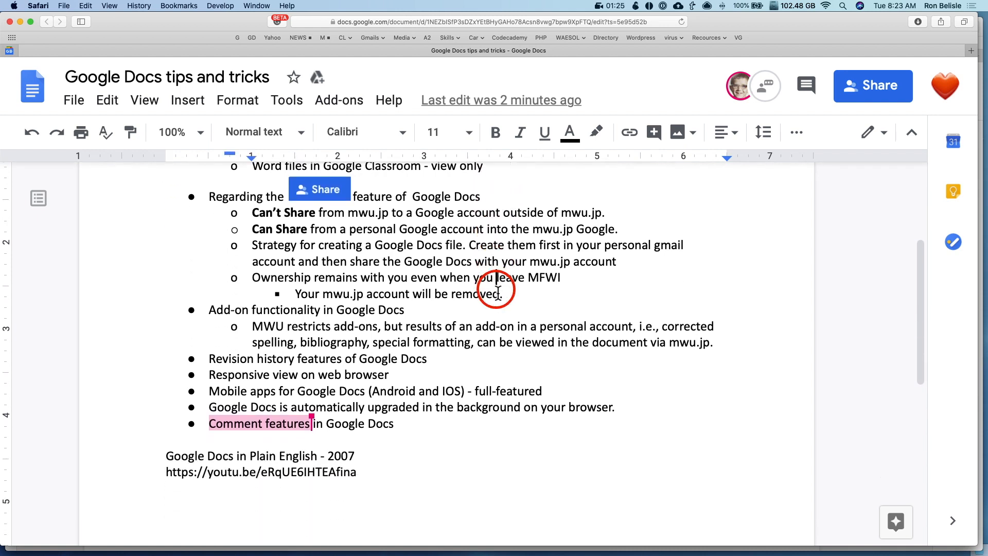
scroll(495, 288, up, 2)
Comment 'Can you explain this again?' on the words Revision history
drag(220, 411, 274, 410)
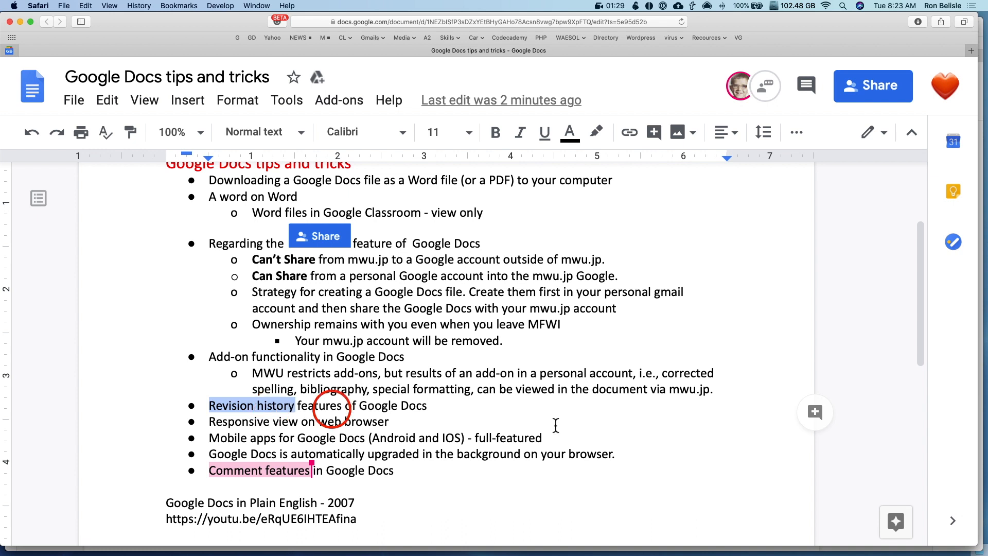
click(816, 412)
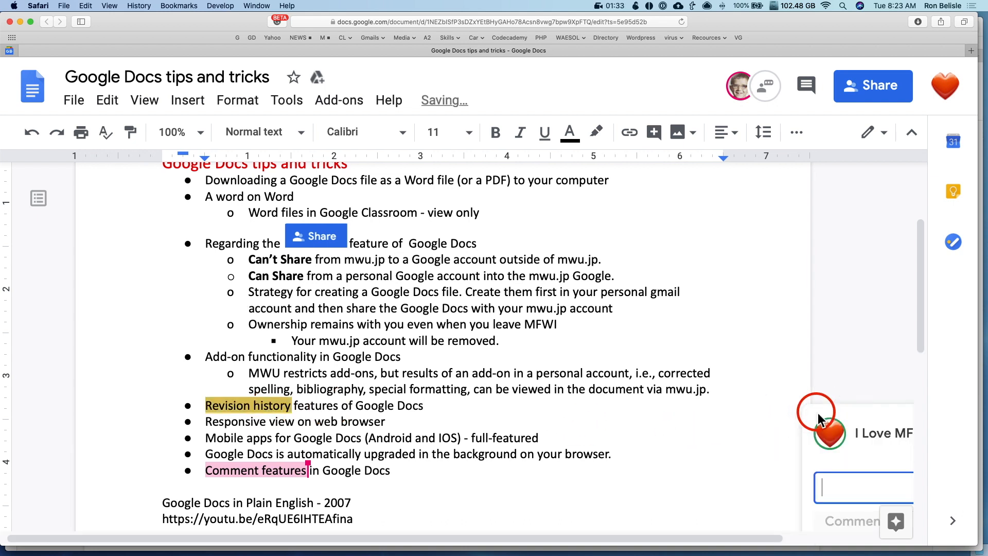
key(super+0)
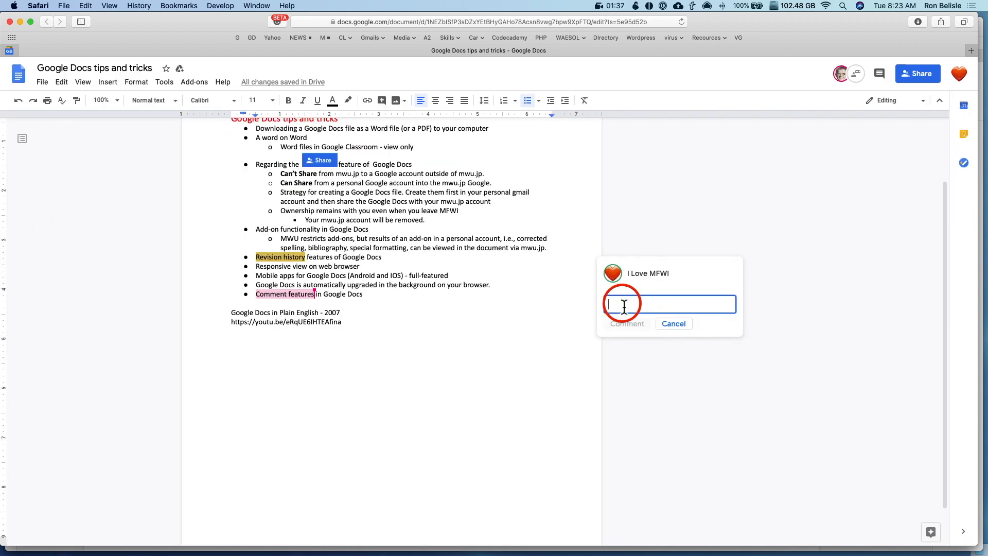
text(Can you explain this again?)
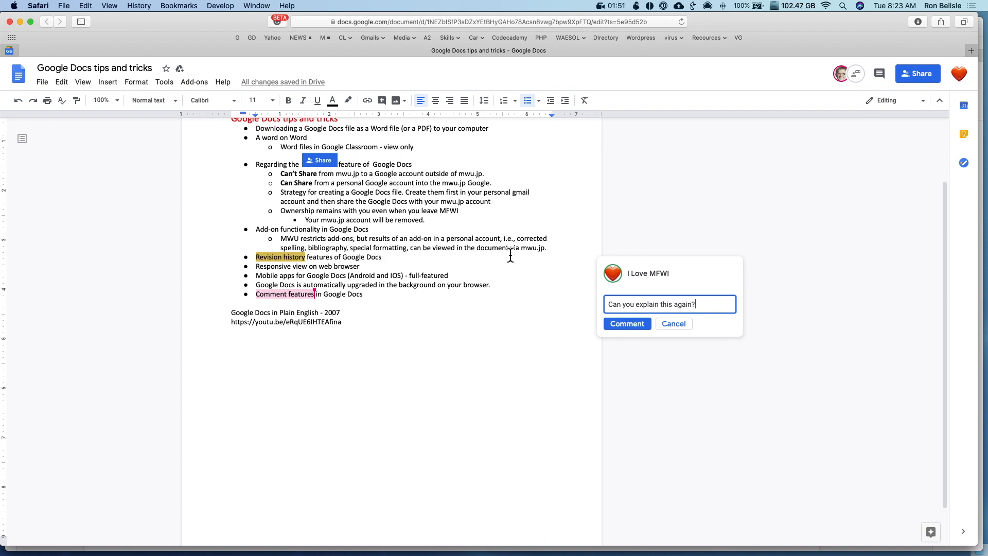
click(628, 324)
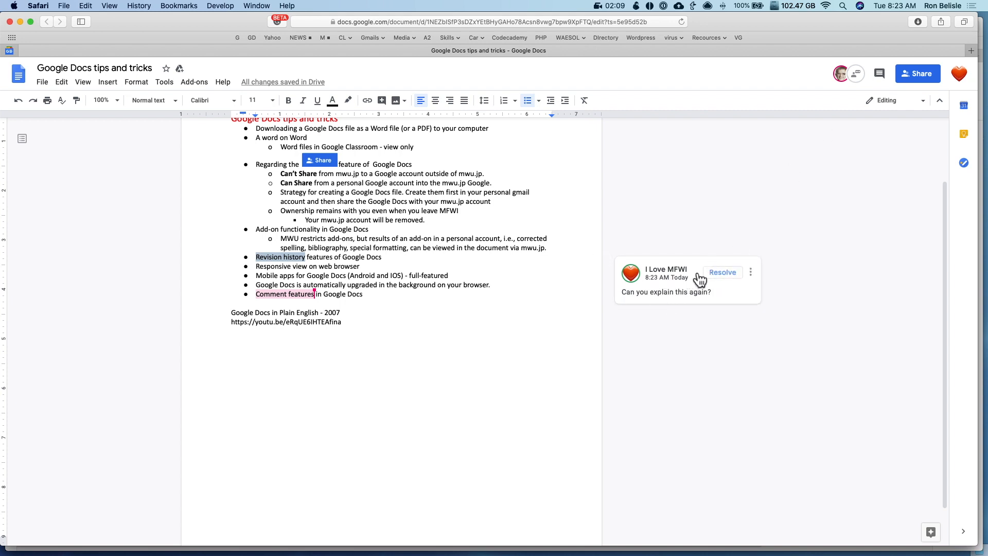
Switch to the owner's window and reload the document to pick up the comment
mouse_move(691, 287)
key(super+grave)
key(super+r)
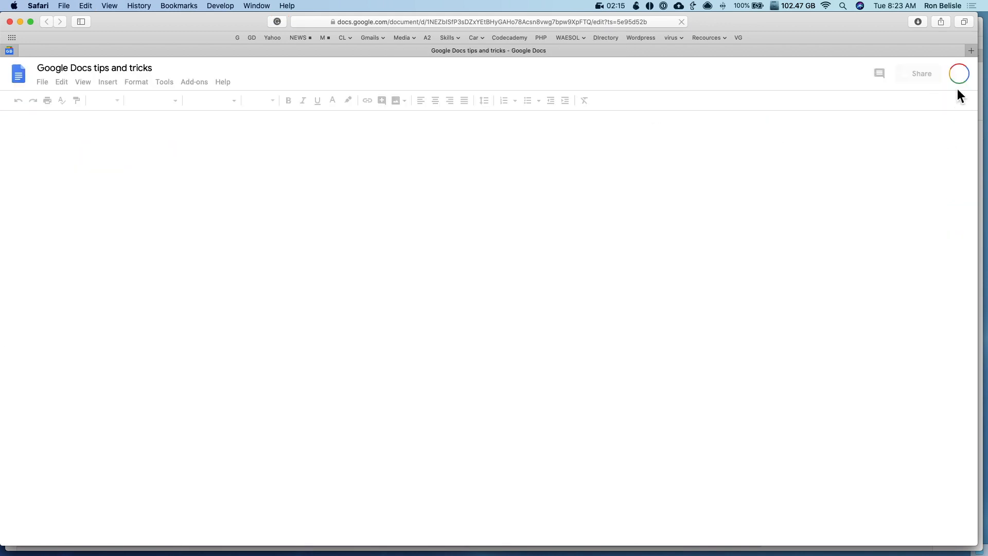
Resolve the 'Can you explain this again?' comment on Revision history
click(399, 368)
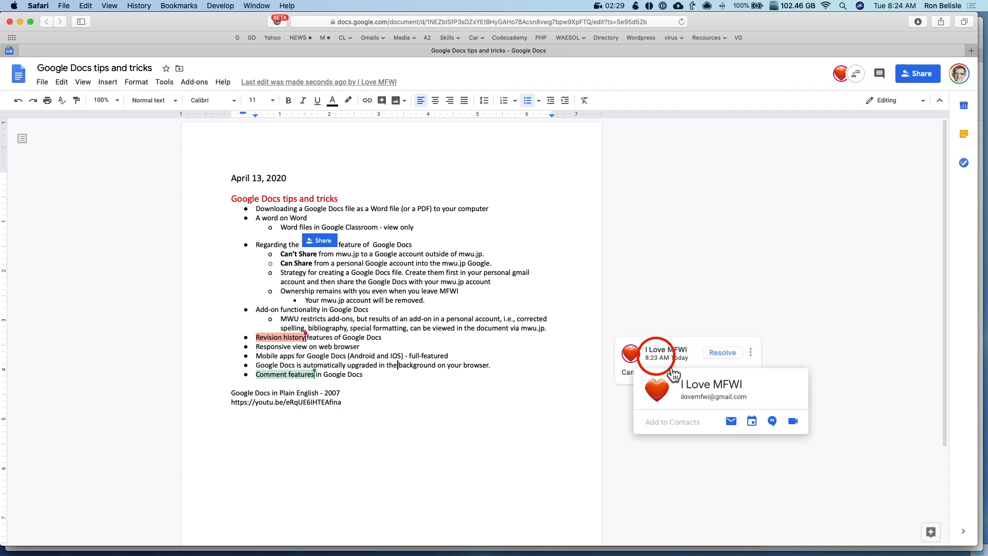
click(732, 359)
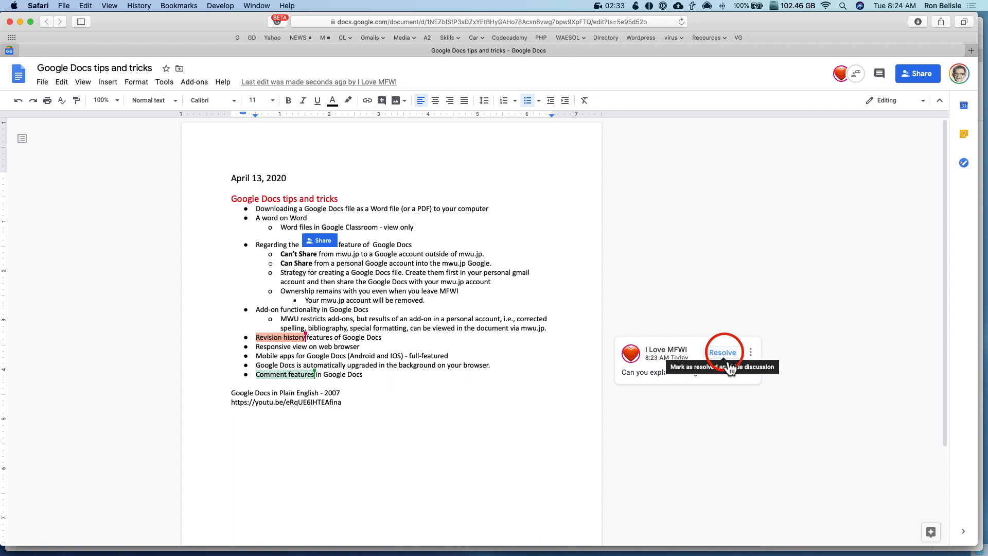
click(724, 353)
Check the resolved thread in the comment history, then close the history panel
click(880, 75)
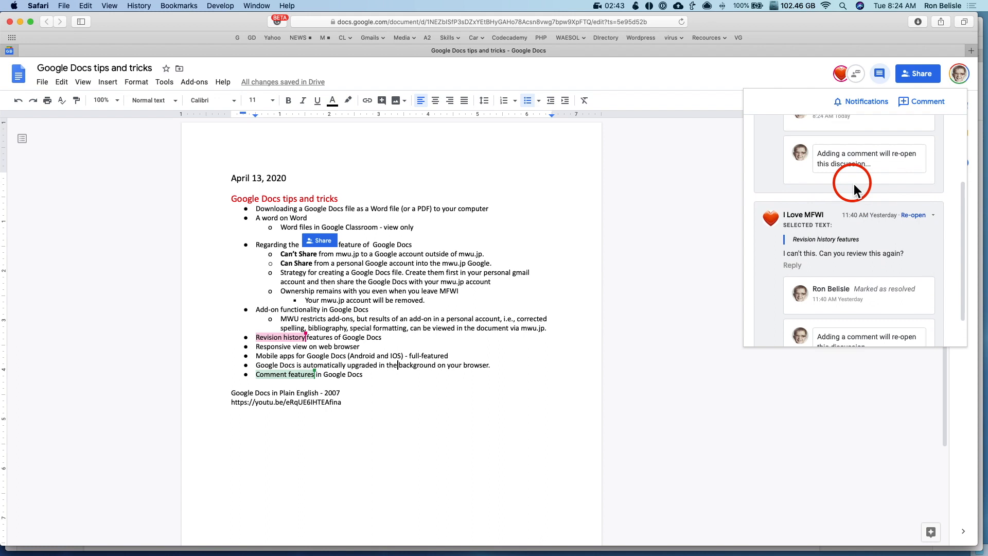
click(655, 226)
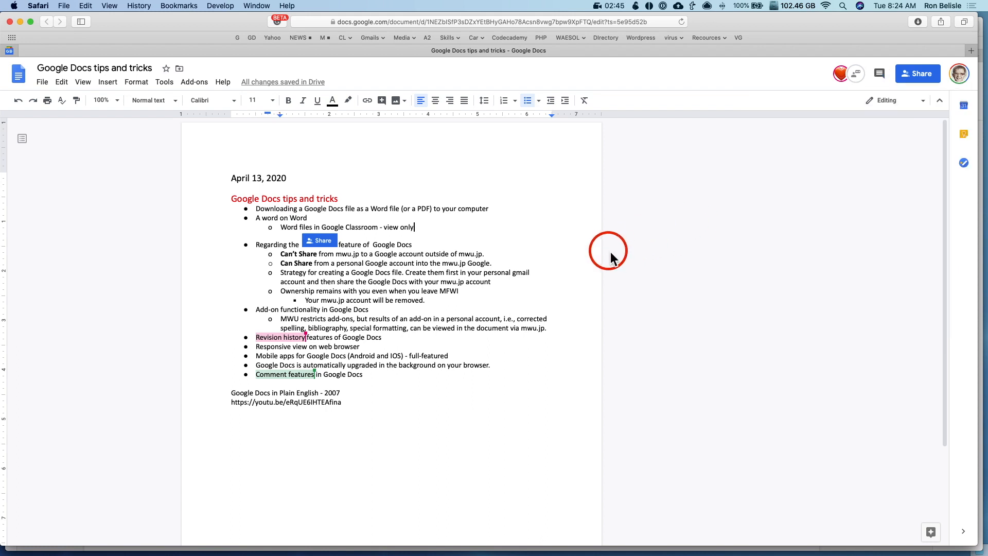
scroll(486, 333, down, 1)
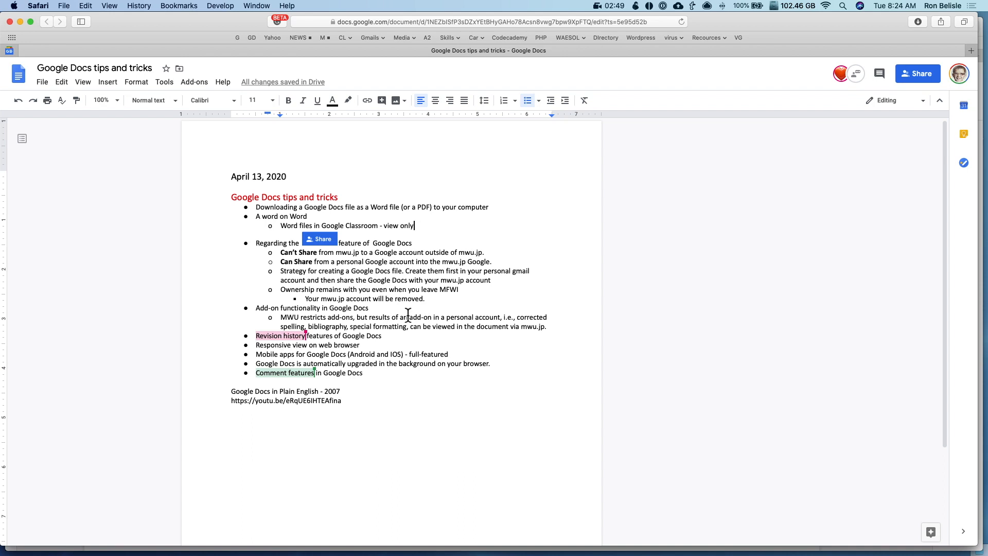
key(super+Tab)
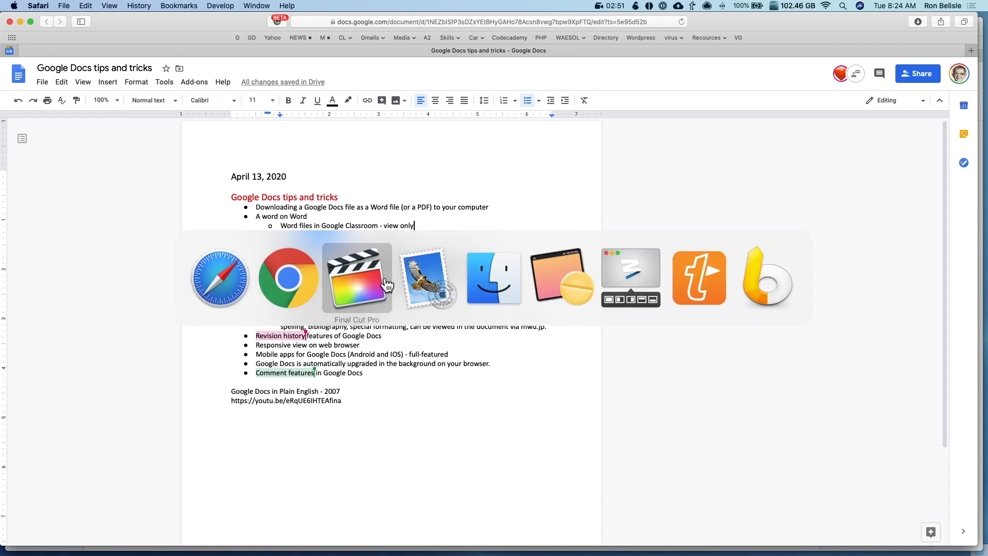
Return to the Safari document and select the 'Comment features in Google Docs' line
click(282, 291)
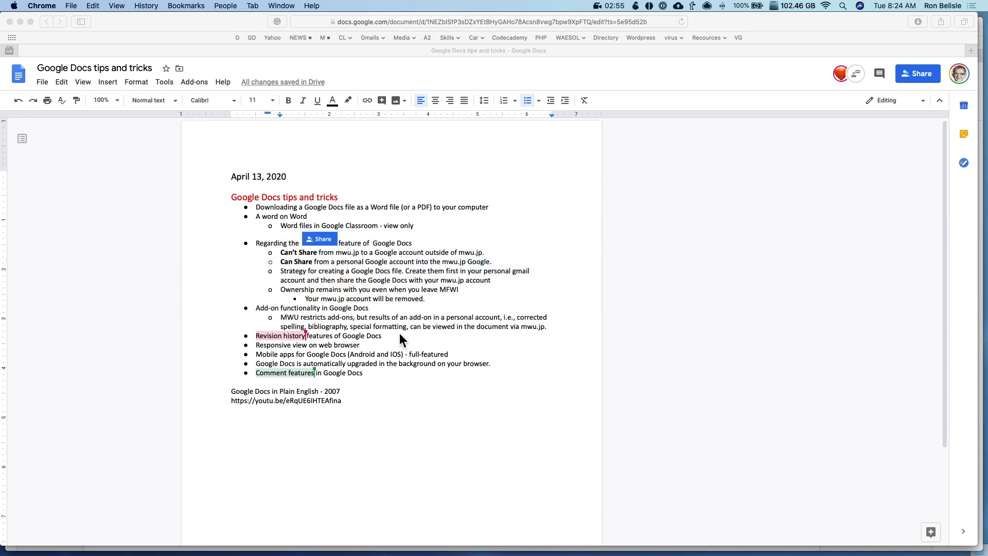
click(412, 376)
double_click(278, 377)
drag(278, 377, 375, 377)
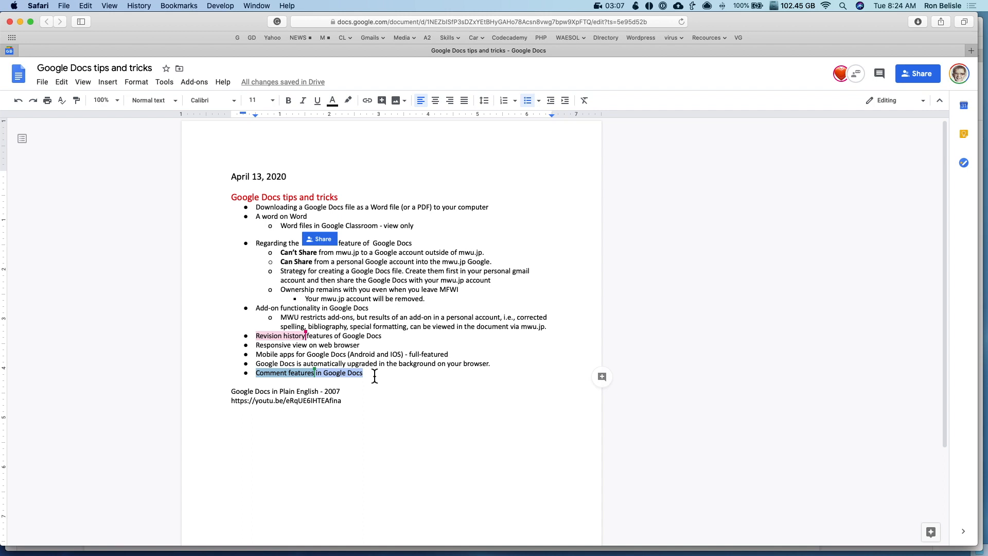
click(604, 8)
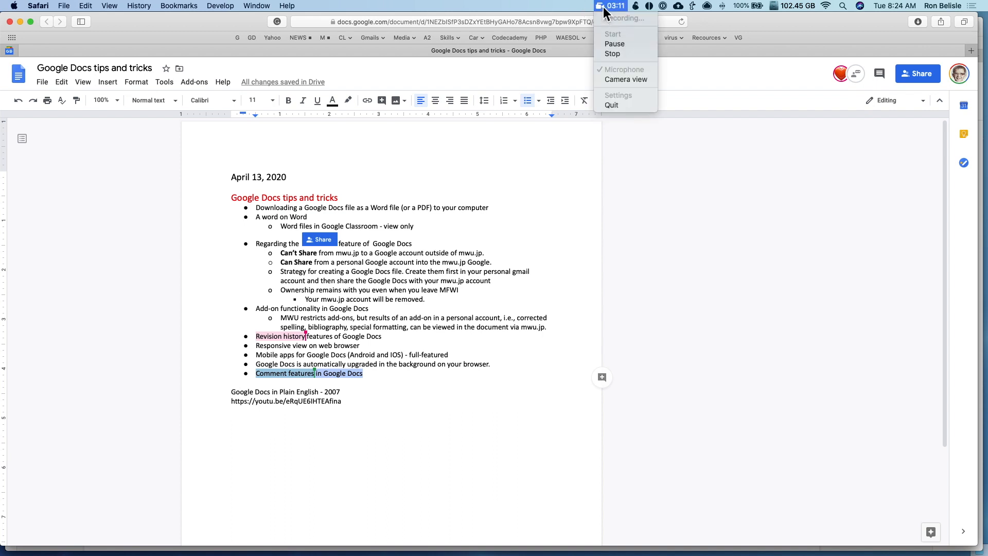